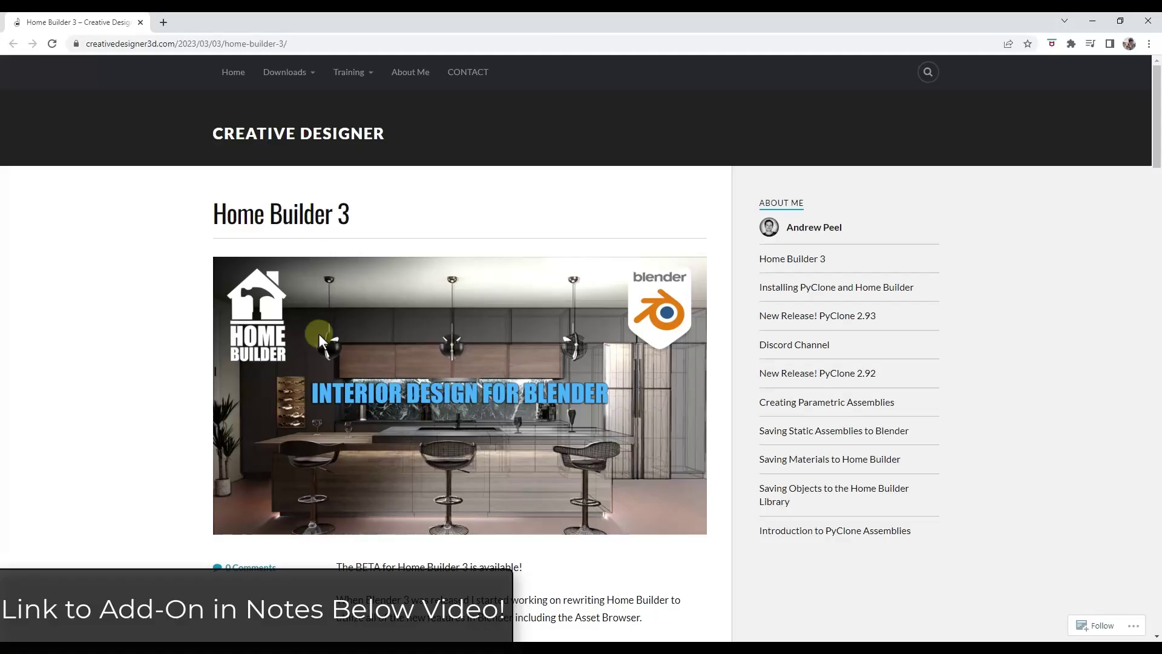
Read the Home Builder 3 page's overview, installation section and new features, especially the paragraph about it working as a standard Blender add-on
{"action": "scroll", "coordinate": [291, 333], "scroll_direction": "down", "scroll_amount": 1}
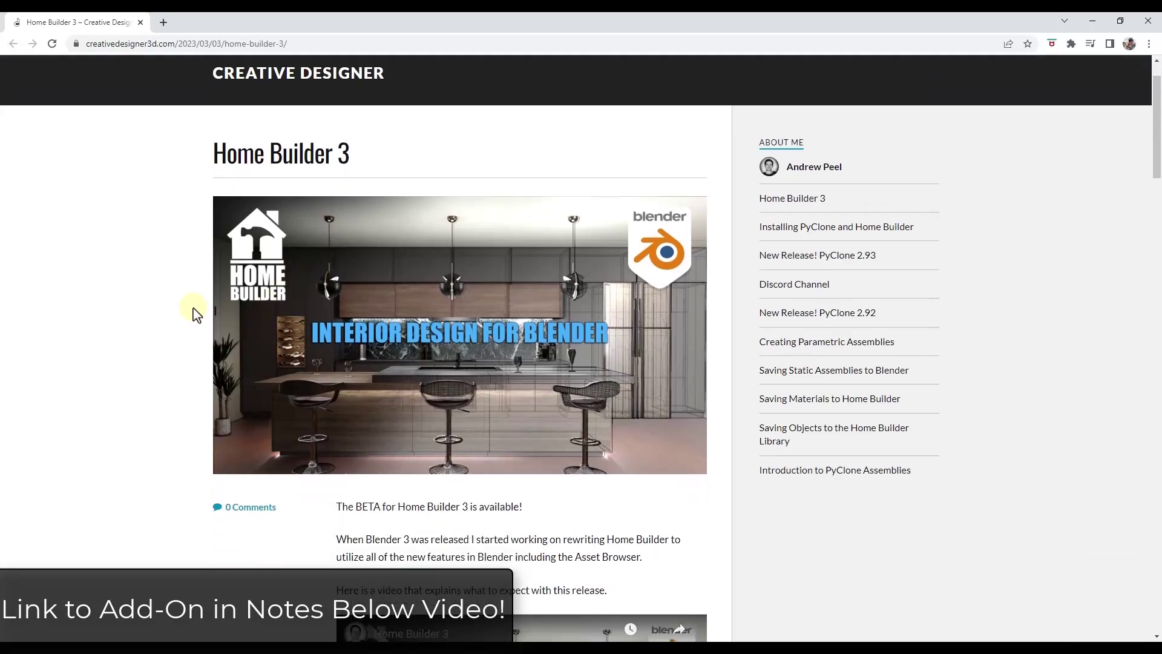
{"action": "scroll", "coordinate": [209, 301], "scroll_direction": "down", "scroll_amount": 4}
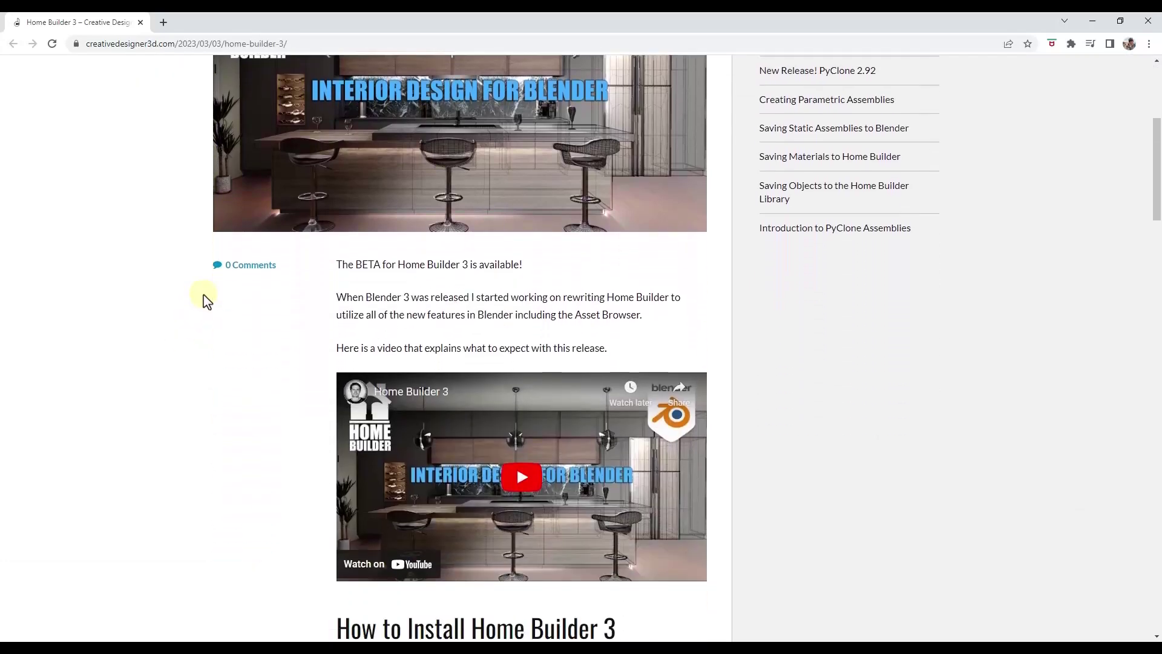
{"action": "scroll", "coordinate": [209, 301], "scroll_direction": "down", "scroll_amount": 6}
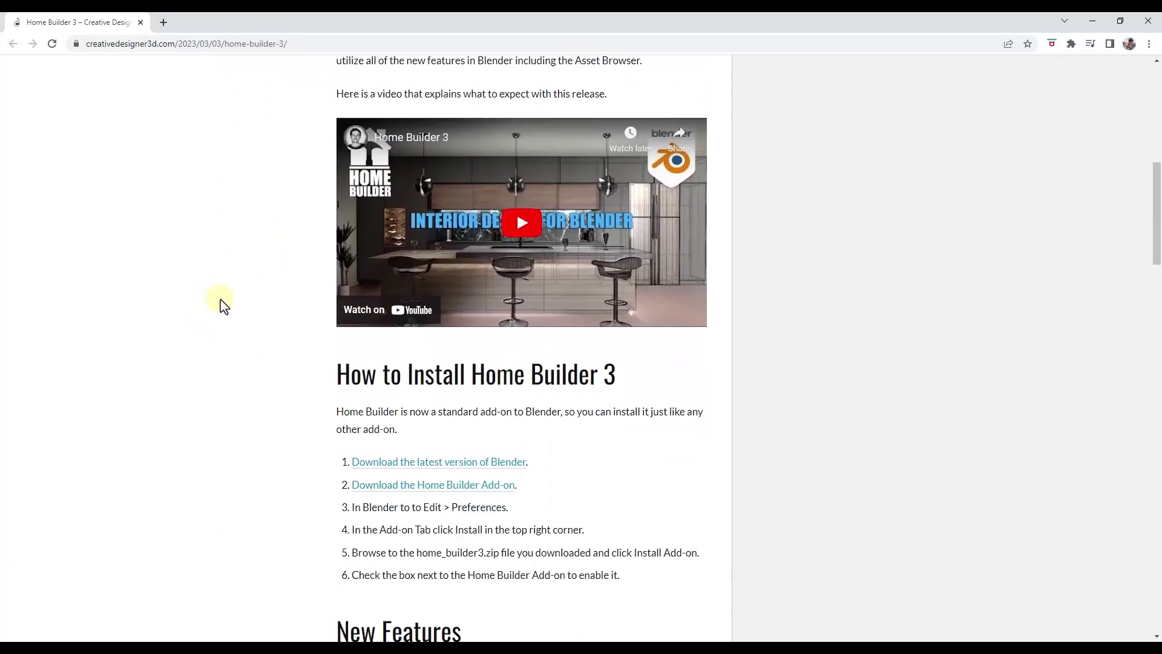
{"action": "scroll", "coordinate": [242, 305], "scroll_direction": "down", "scroll_amount": 14}
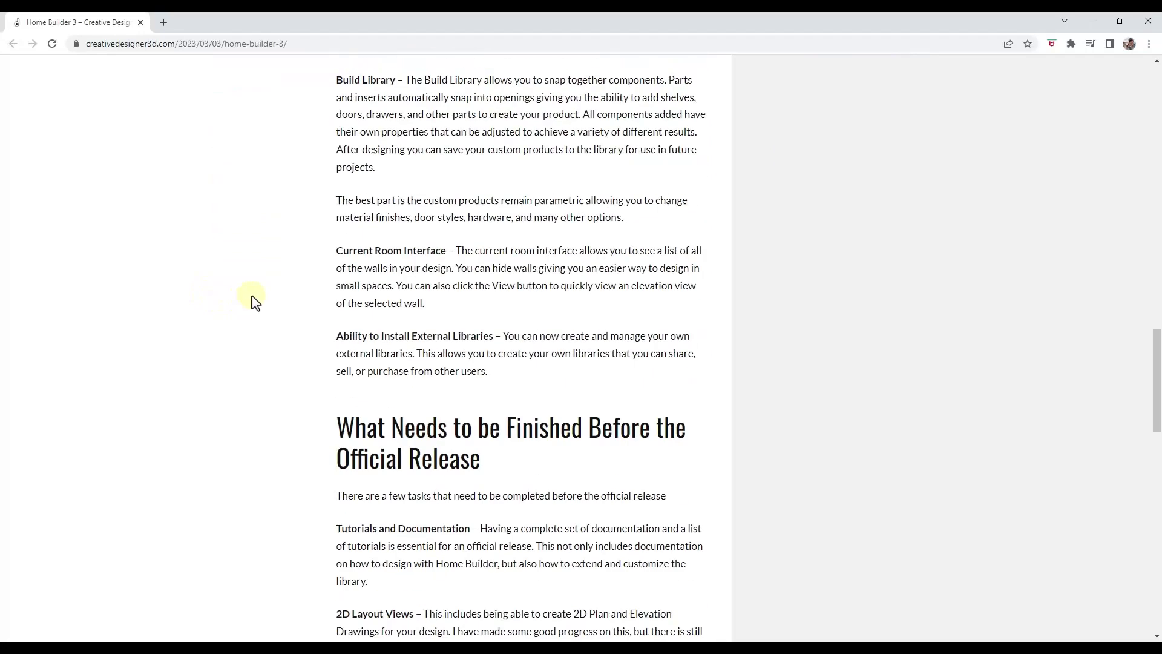
{"action": "scroll", "coordinate": [312, 295], "scroll_direction": "up", "scroll_amount": 12}
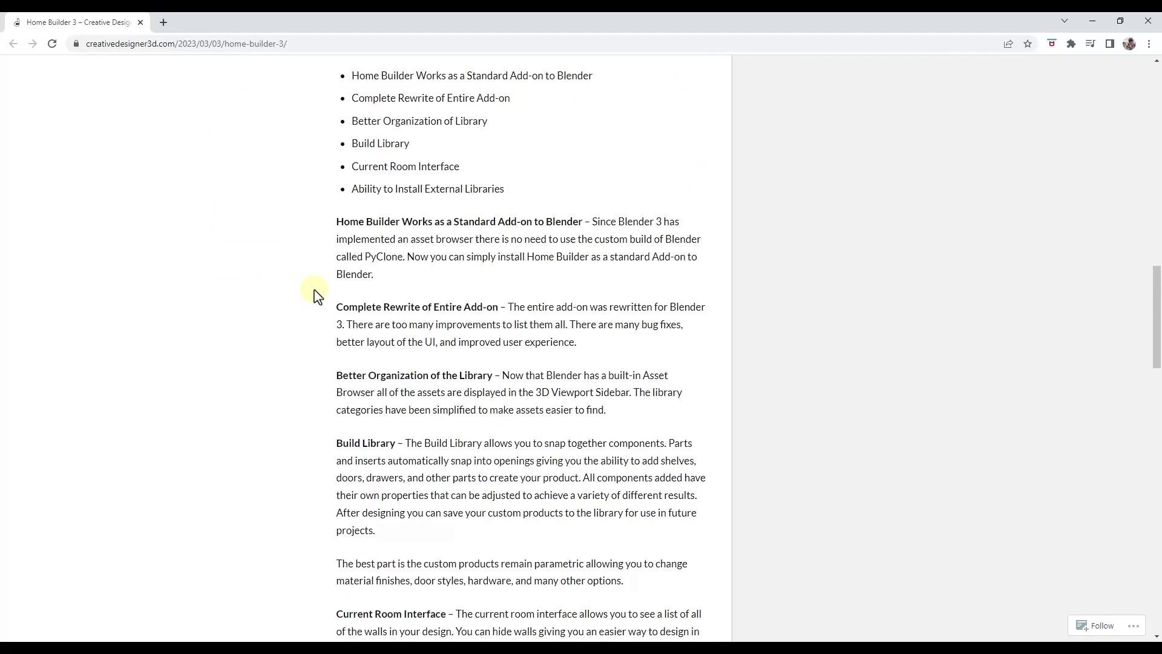
{"action": "scroll", "coordinate": [316, 294], "scroll_direction": "up", "scroll_amount": 5}
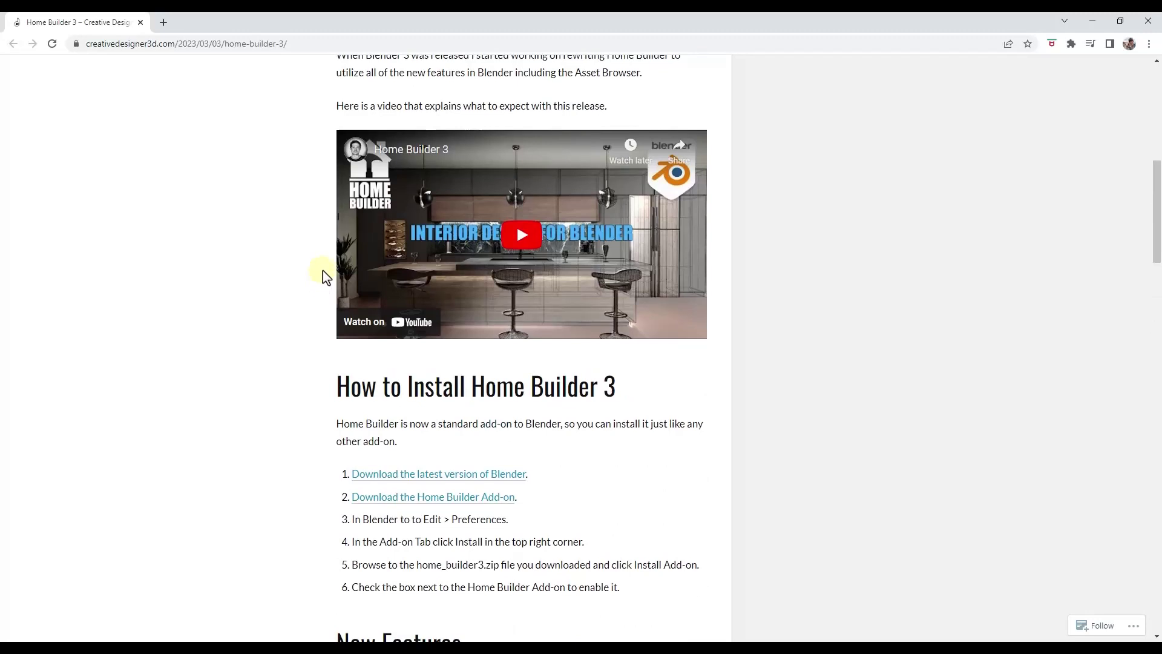
{"action": "scroll", "coordinate": [325, 276], "scroll_direction": "up", "scroll_amount": 2}
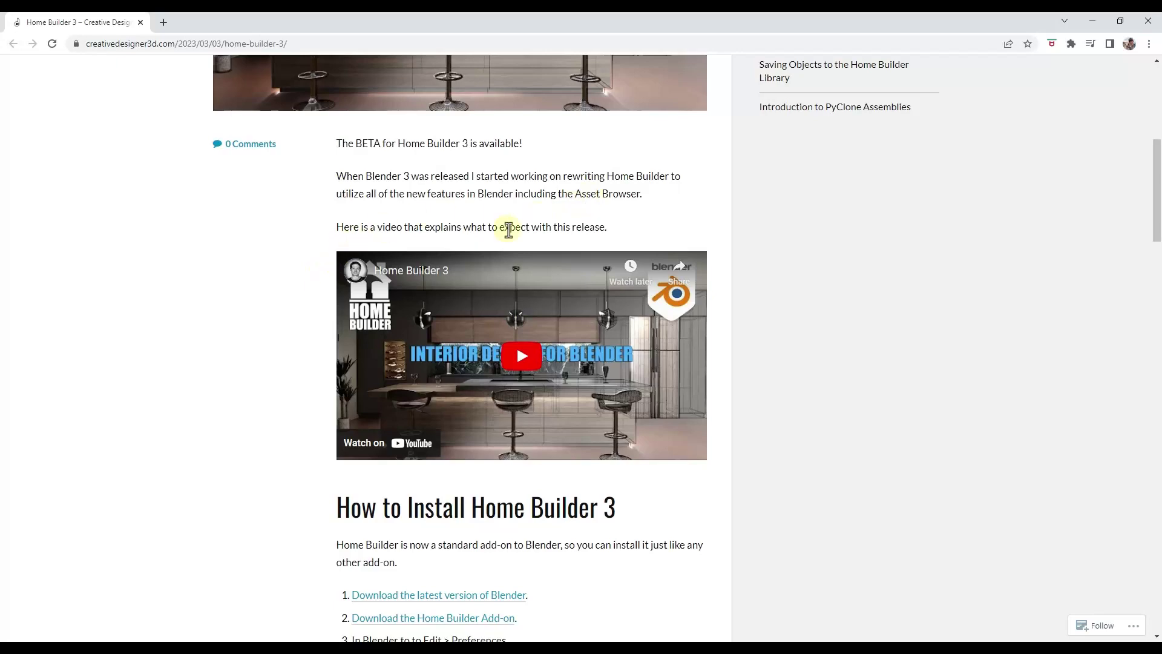
{"action": "scroll", "coordinate": [364, 284], "scroll_direction": "down", "scroll_amount": 10}
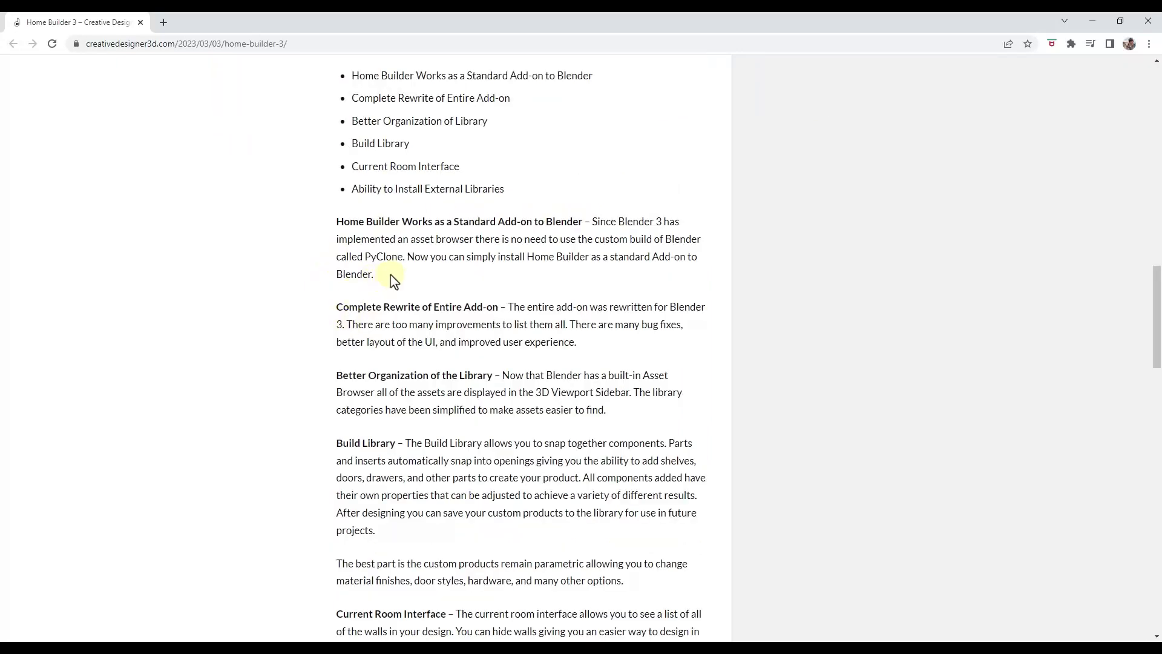
{"action": "left_click_drag", "start_coordinate": [390, 279], "coordinate": [341, 222]}
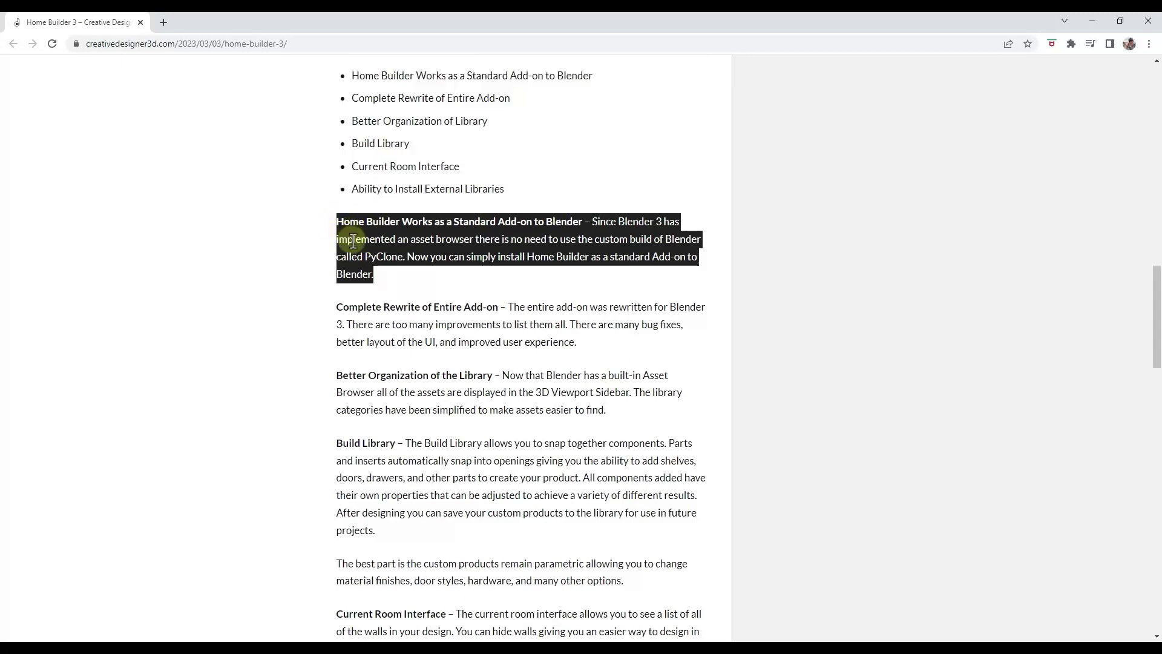
{"action": "left_click", "coordinate": [390, 279]}
{"action": "left_click_drag", "start_coordinate": [412, 277], "coordinate": [407, 257]}
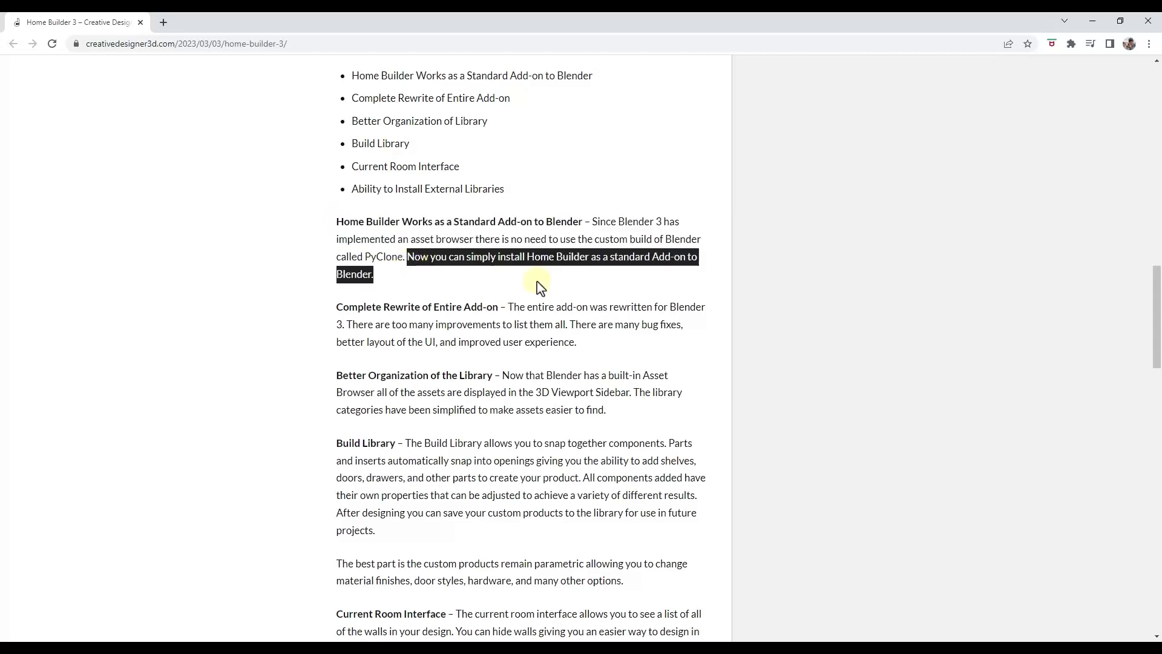
Download the Home Builder add-on from the page's installation instructions
{"action": "scroll", "coordinate": [605, 303], "scroll_direction": "up", "scroll_amount": 7}
{"action": "scroll", "coordinate": [514, 298], "scroll_direction": "down", "scroll_amount": 1}
{"action": "left_click", "coordinate": [494, 285]}
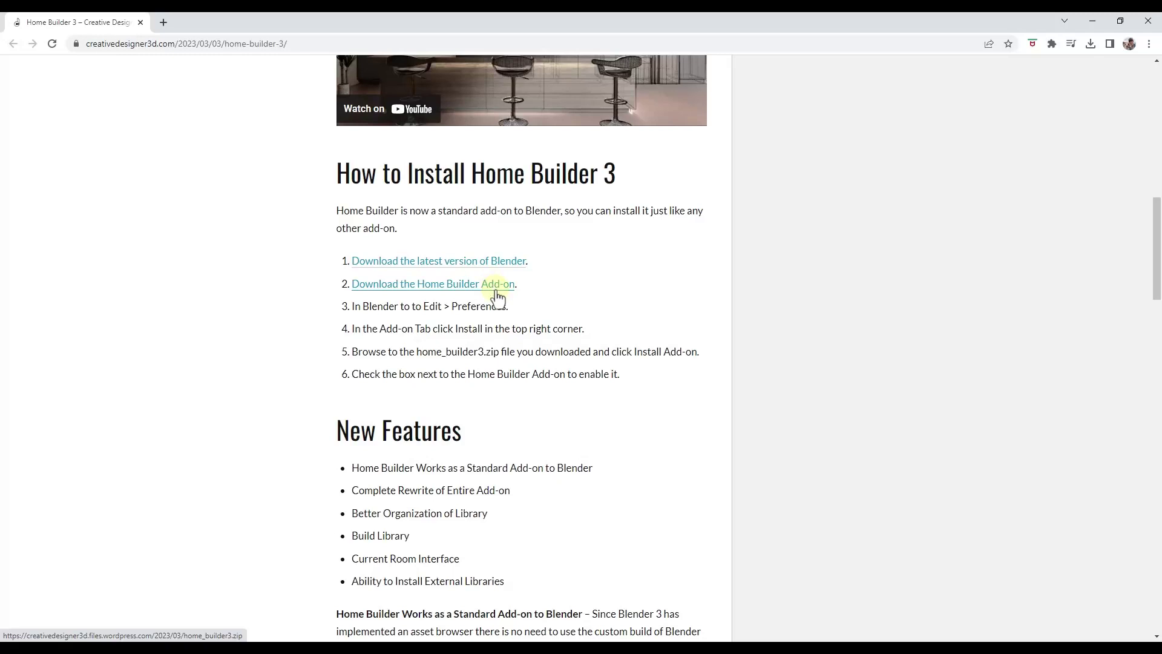
Read the installation instructions for home_builder3.zip and the section on unfinished work before the official release, including asset library migration and geometry nodes
{"action": "scroll", "coordinate": [418, 242], "scroll_direction": "down", "scroll_amount": 1}
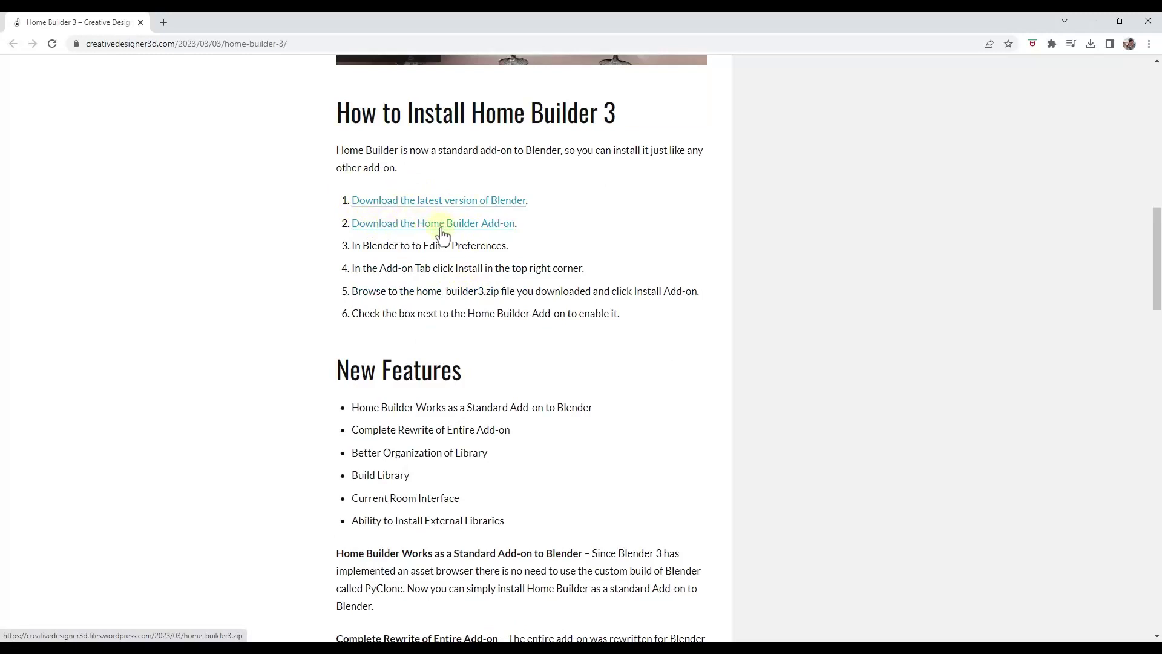
{"action": "left_click_drag", "start_coordinate": [417, 291], "coordinate": [512, 293]}
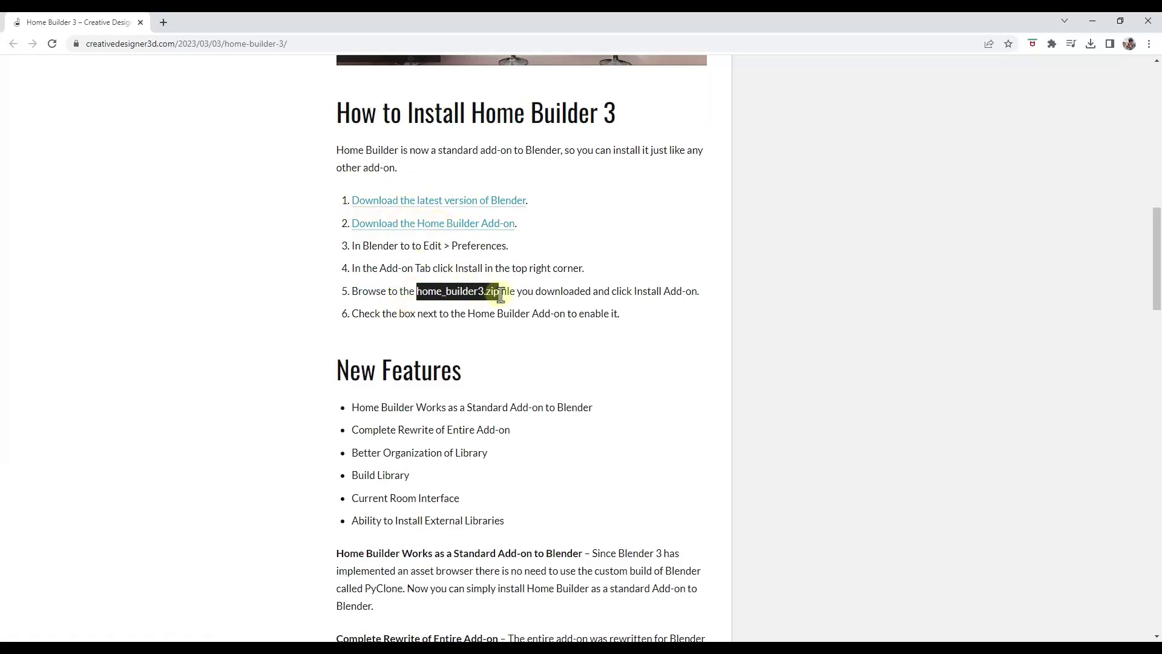
{"action": "left_click", "coordinate": [512, 293]}
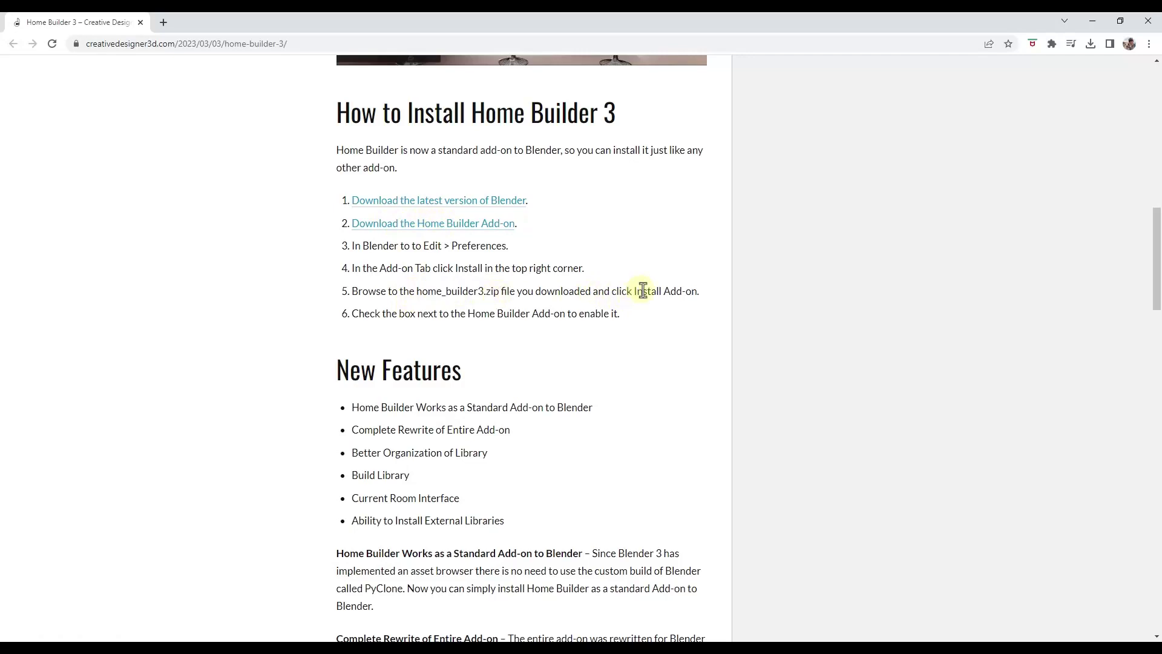
{"action": "scroll", "coordinate": [641, 291], "scroll_direction": "down", "scroll_amount": 4}
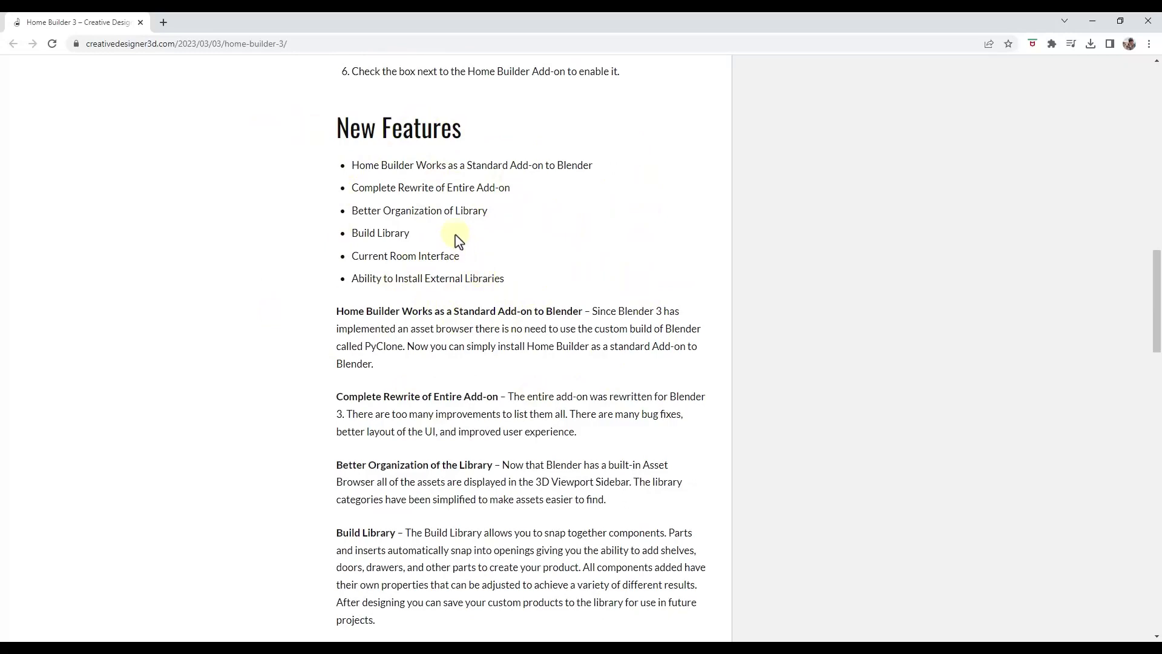
{"action": "scroll", "coordinate": [481, 240], "scroll_direction": "down", "scroll_amount": 11}
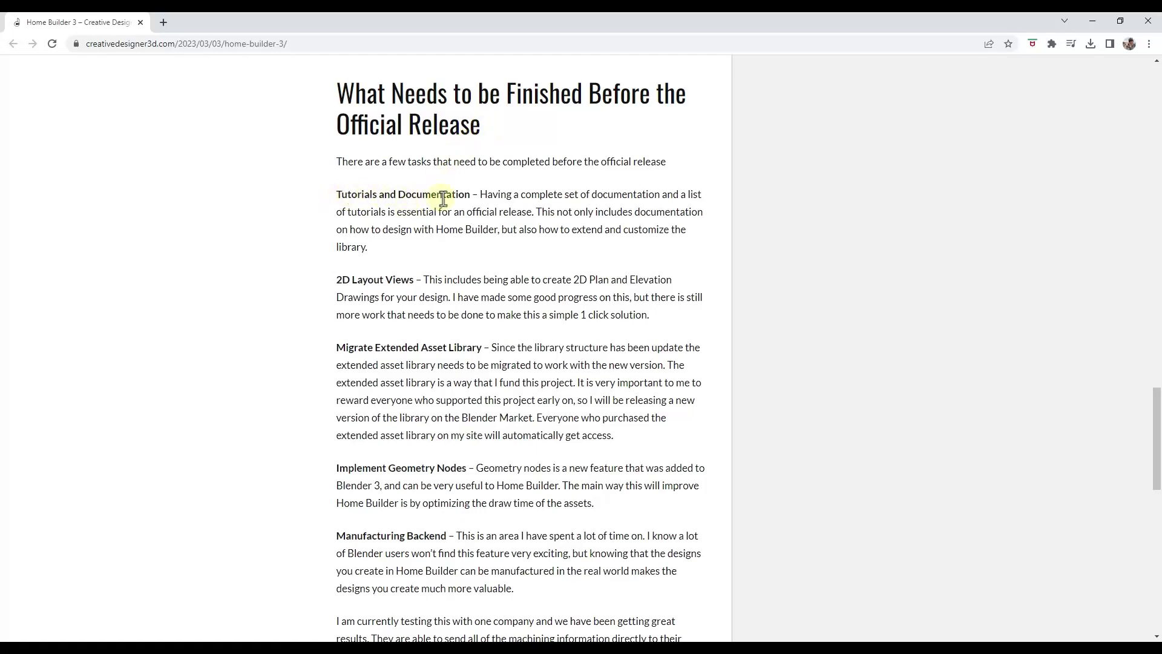
{"action": "scroll", "coordinate": [444, 198], "scroll_direction": "down", "scroll_amount": 2}
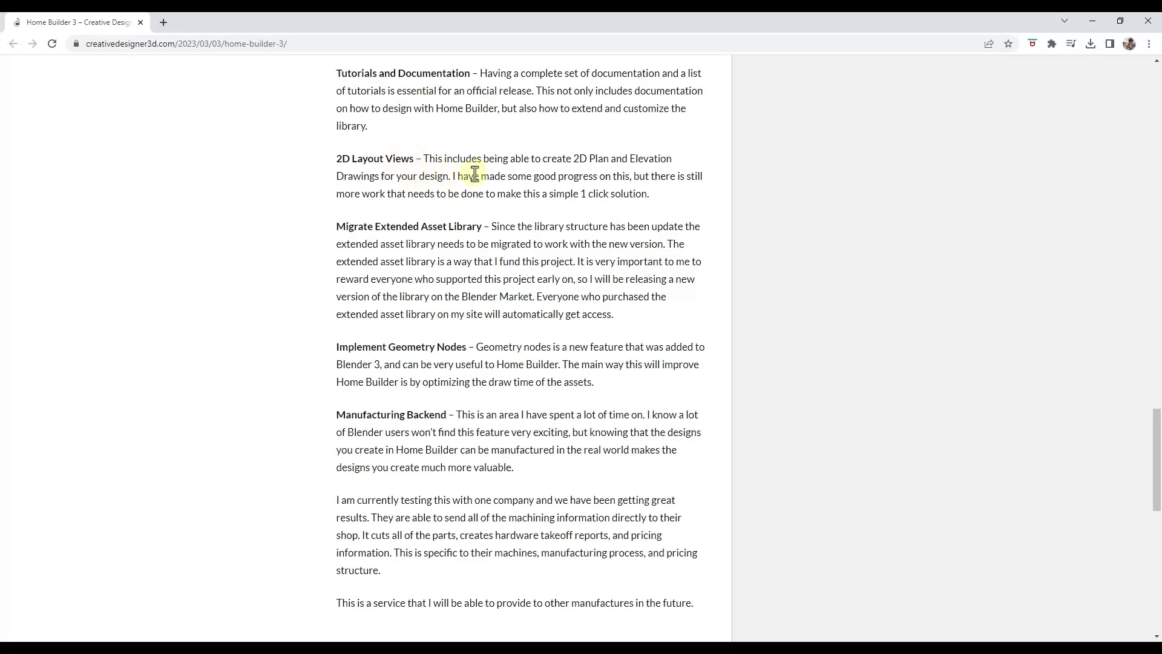
{"action": "scroll", "coordinate": [484, 171], "scroll_direction": "down", "scroll_amount": 2}
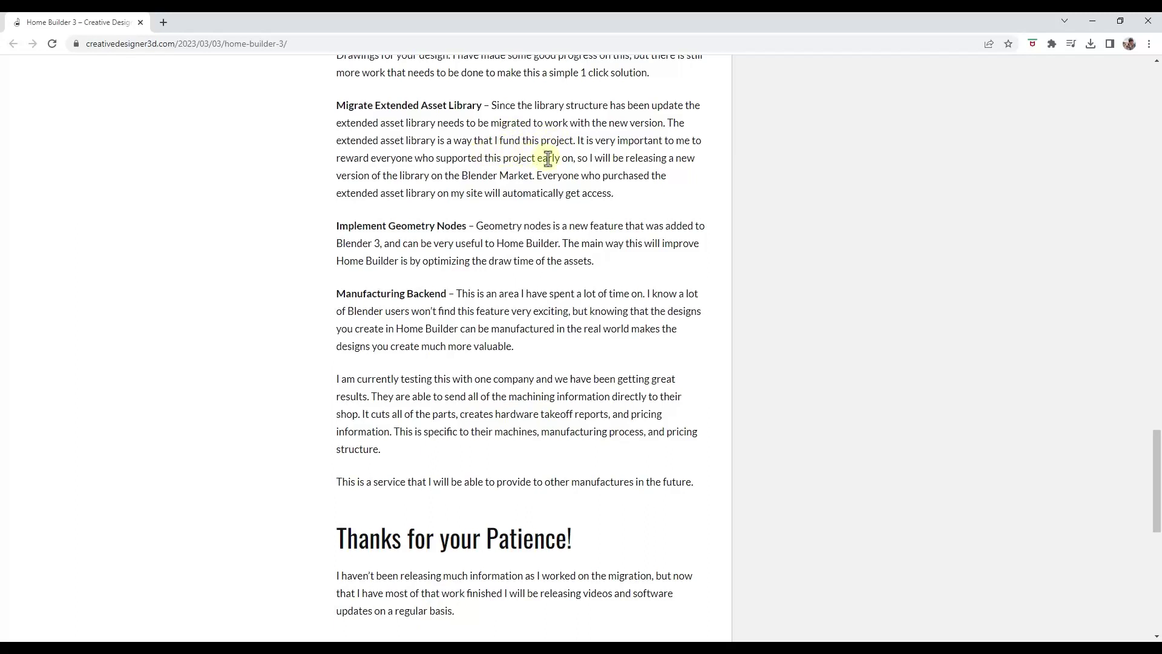
{"action": "left_click_drag", "start_coordinate": [384, 175], "coordinate": [392, 194]}
{"action": "left_click", "coordinate": [392, 194]}
{"action": "left_click_drag", "start_coordinate": [339, 225], "coordinate": [469, 227]}
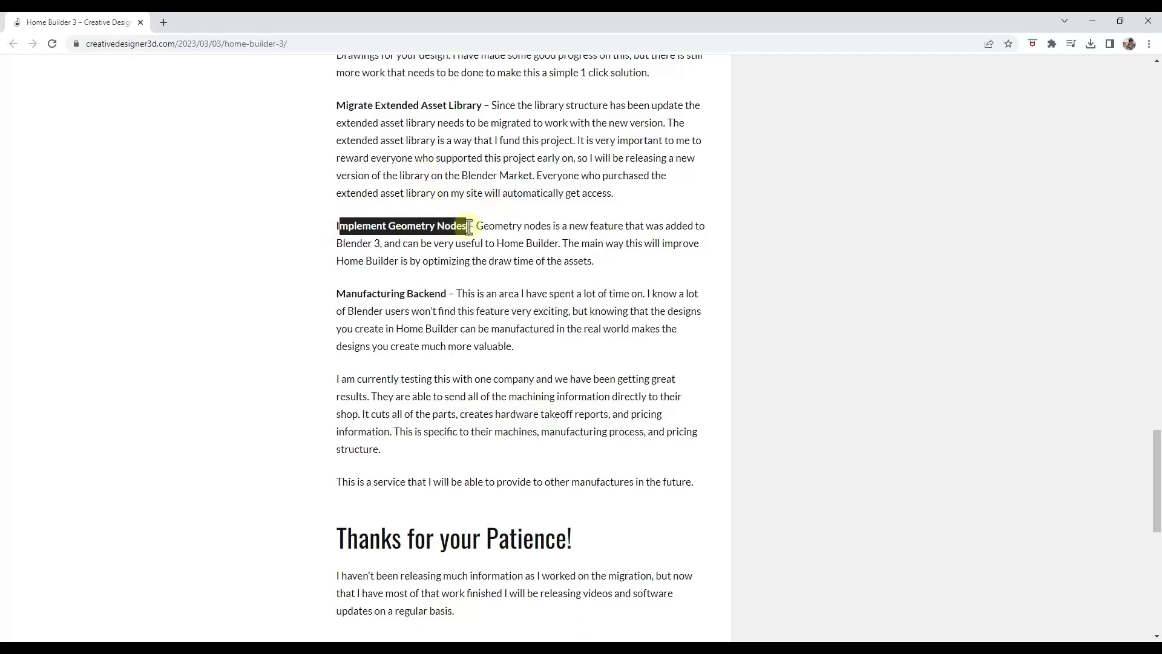
{"action": "left_click", "coordinate": [469, 227]}
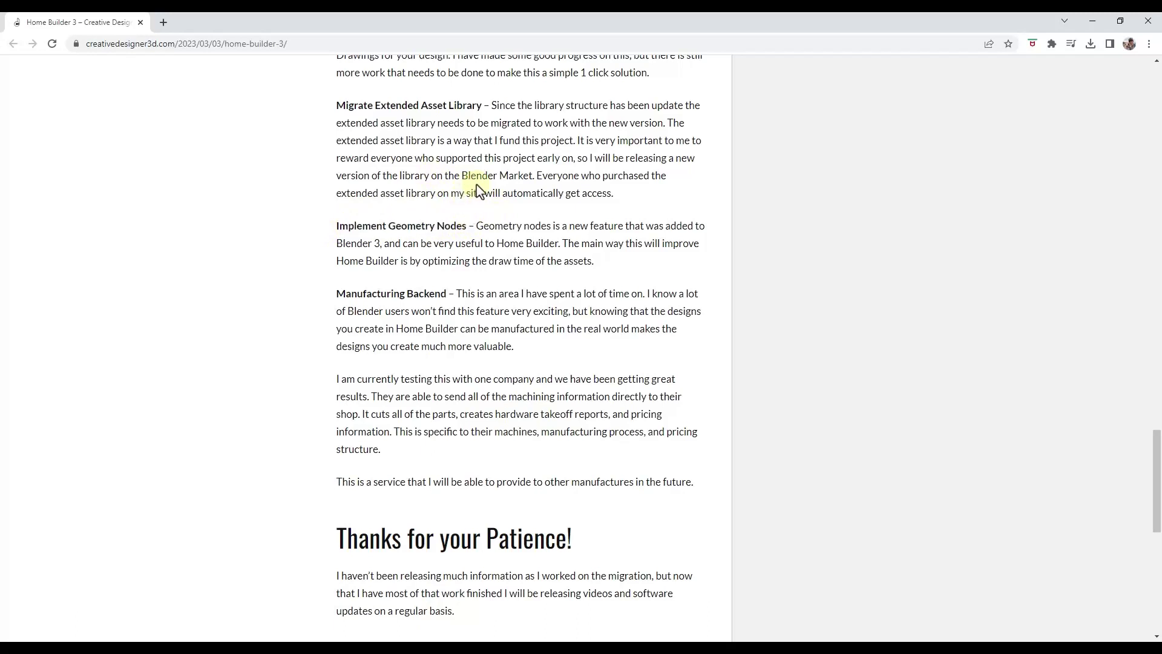
Switch to Blender, find the Home Builder add-on in the preferences by searching "home", and enable its Auto-check for Update setting
{"action": "left_click", "coordinate": [1096, 24]}
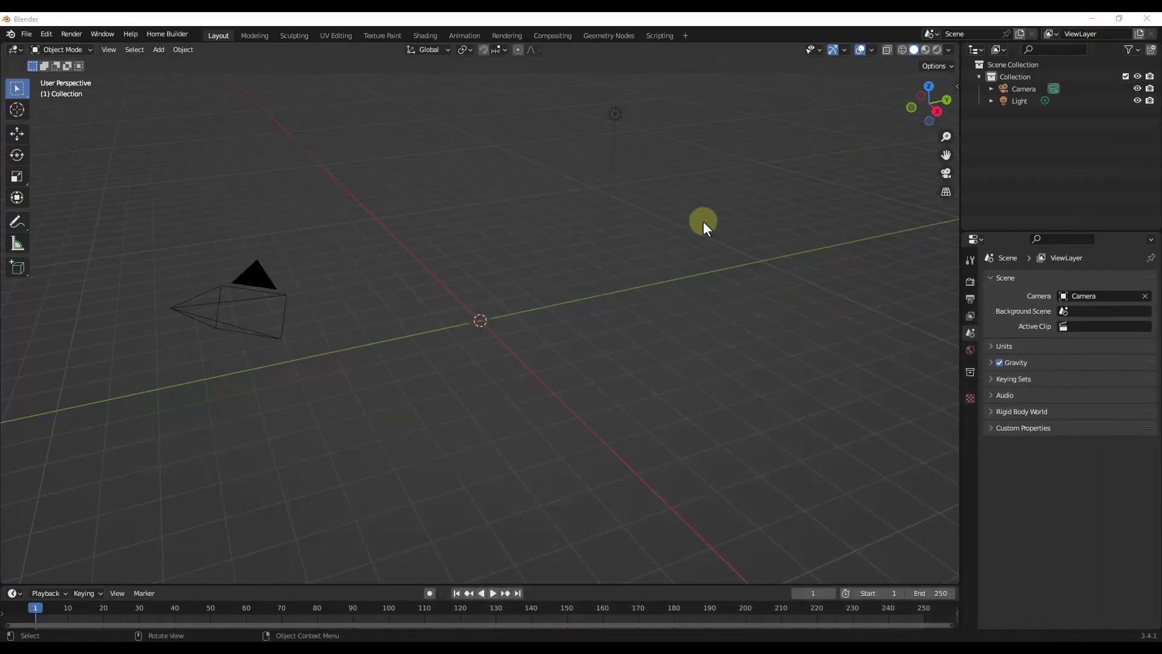
{"action": "left_click", "coordinate": [42, 32]}
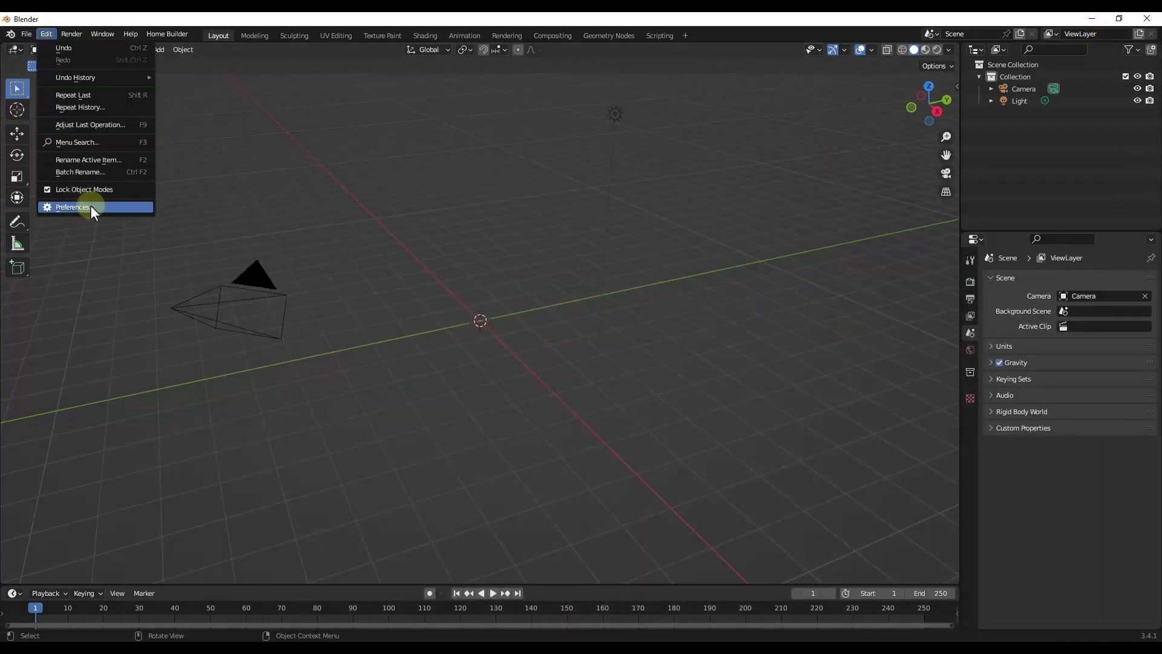
{"action": "left_click", "coordinate": [90, 205]}
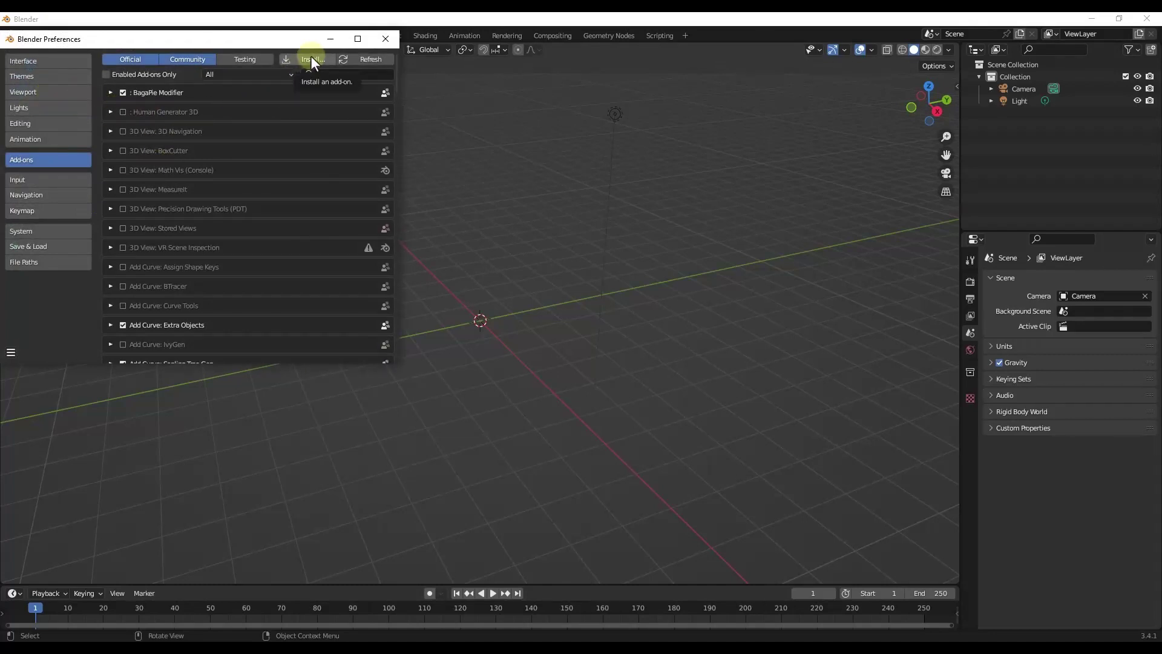
{"action": "left_click", "coordinate": [323, 76]}
{"action": "type", "text": "home"}
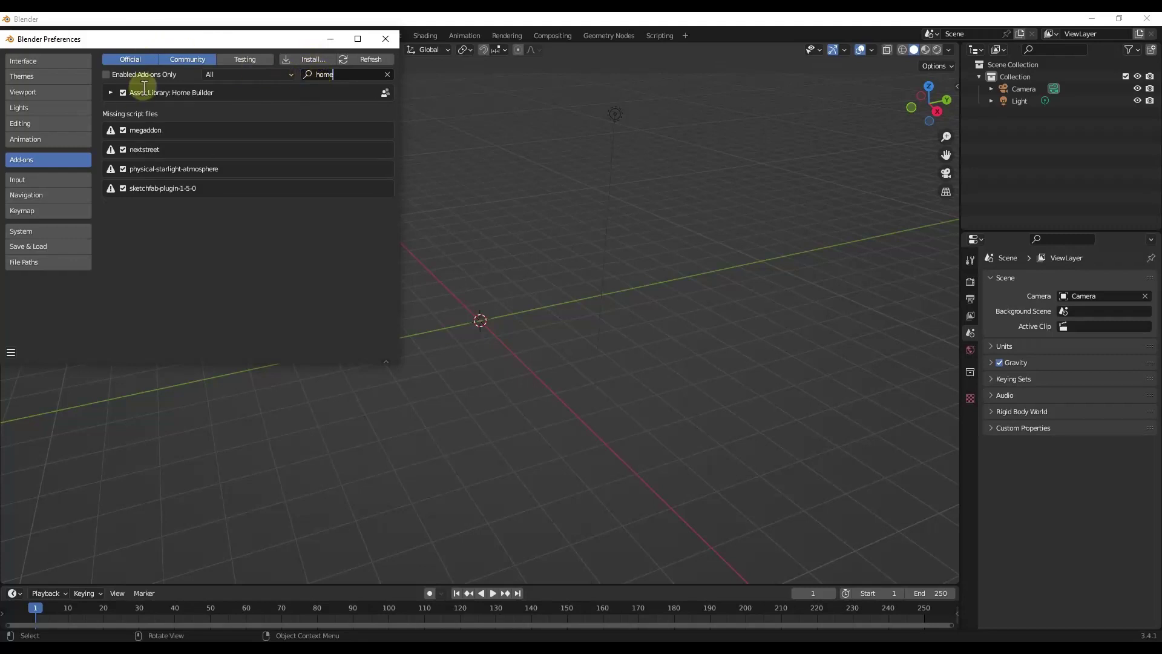
{"action": "left_click", "coordinate": [111, 92]}
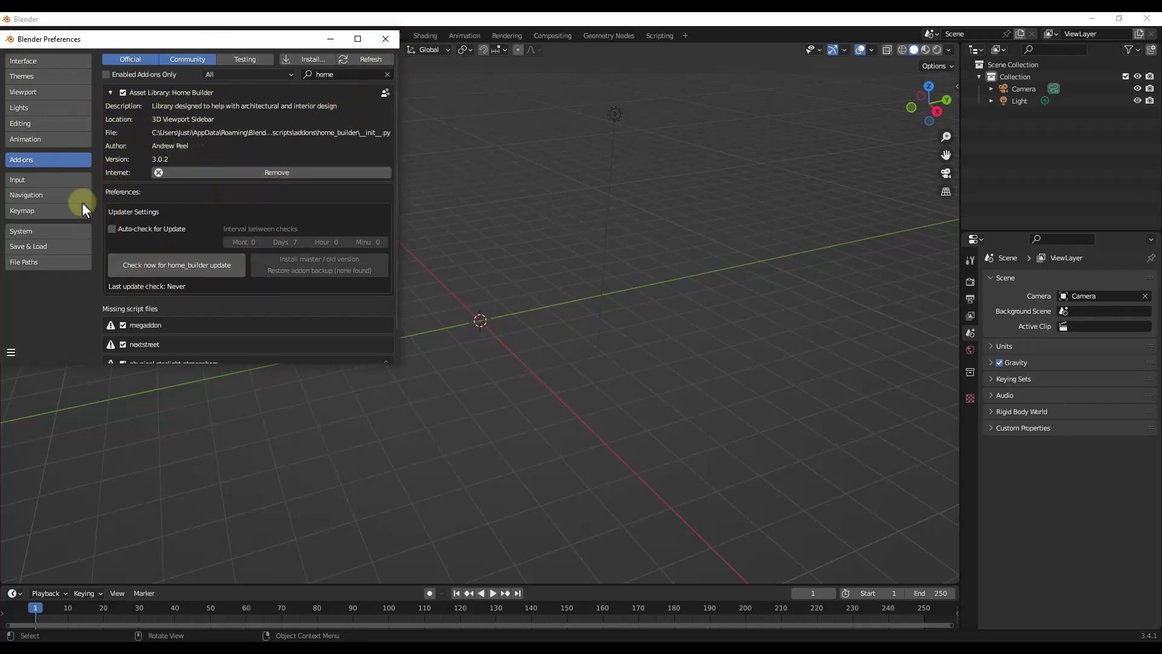
{"action": "left_click", "coordinate": [112, 230]}
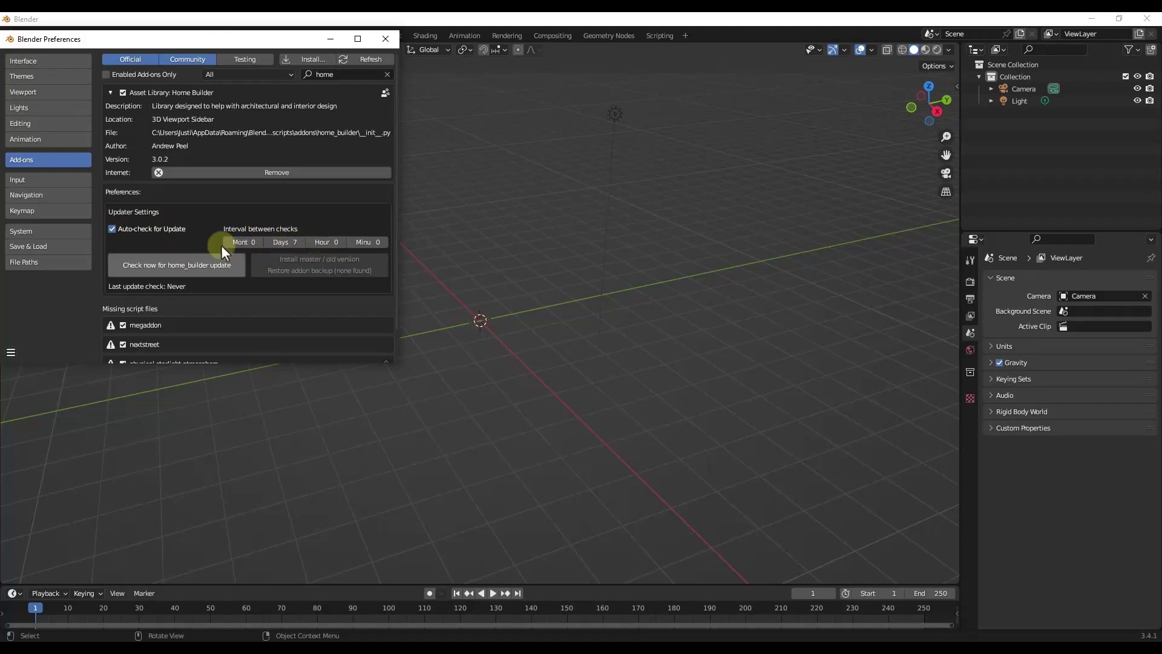
{"action": "left_click", "coordinate": [386, 38]}
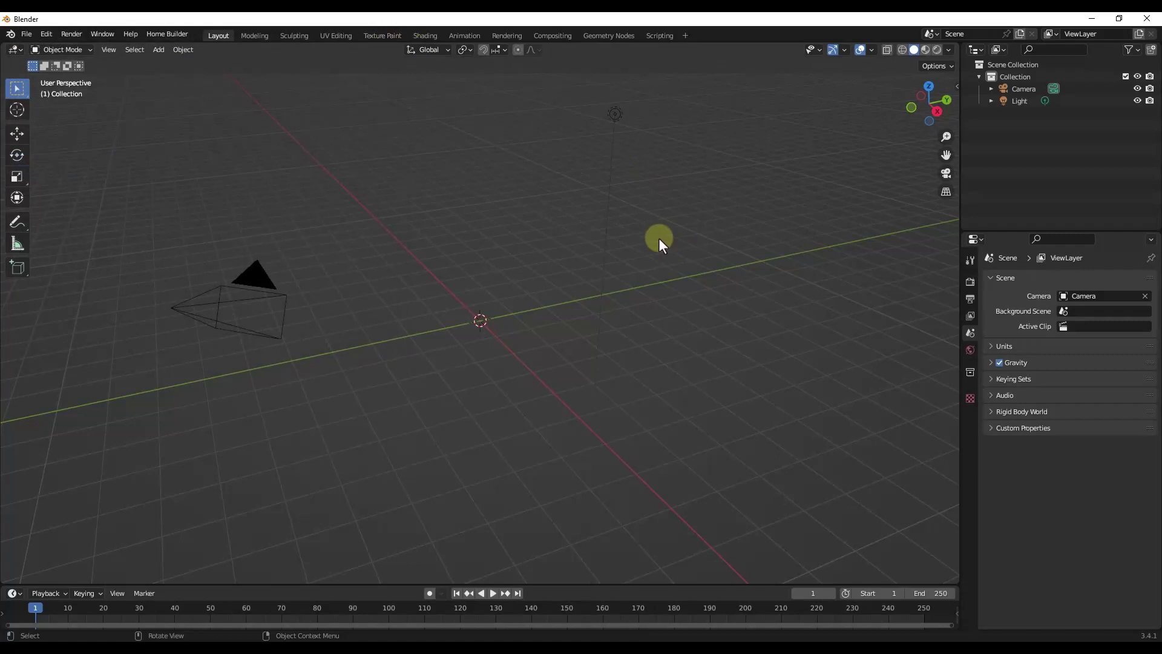
Show the 3D viewport sidebar with the Home Builder tools and widen it so its labels are fully readable
{"action": "key", "text": "n"}
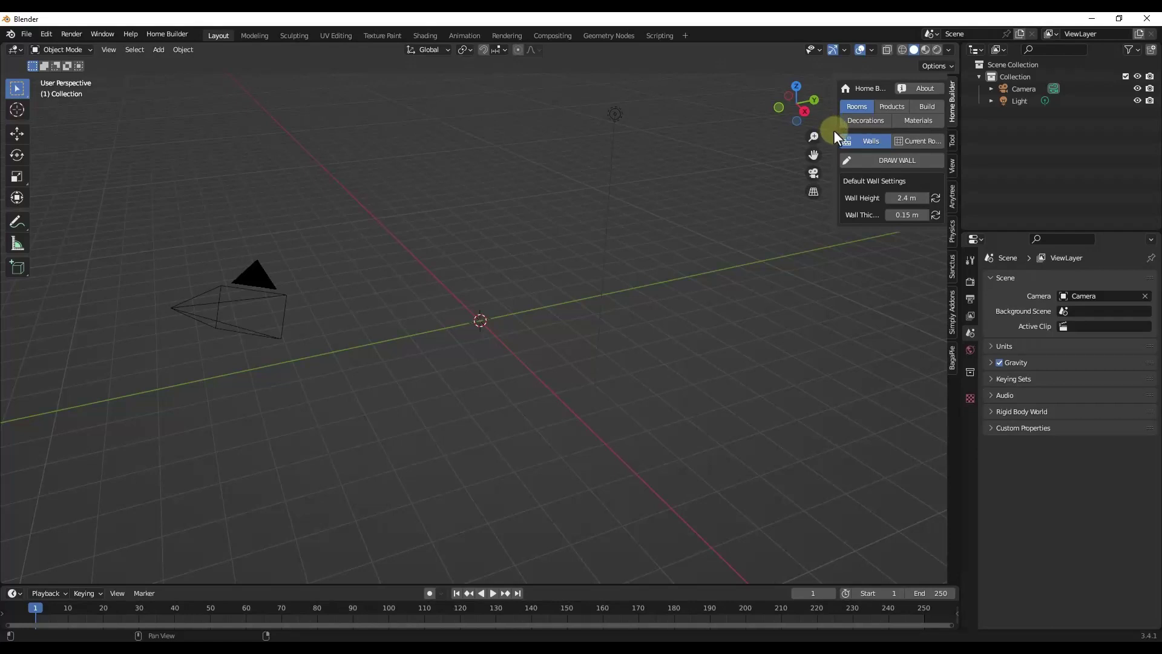
{"action": "left_click_drag", "start_coordinate": [831, 132], "coordinate": [730, 132]}
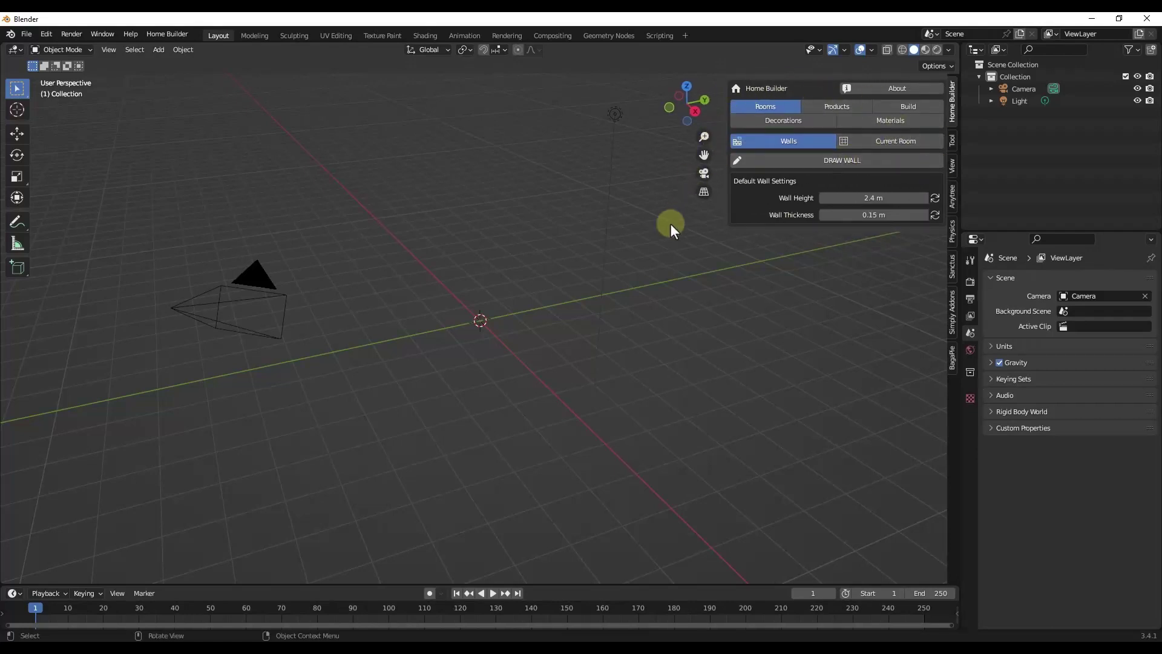
Draw the first wall with Draw Wall, starting at the world origin and running about 7.6 m along the X axis
{"action": "left_click", "coordinate": [685, 86]}
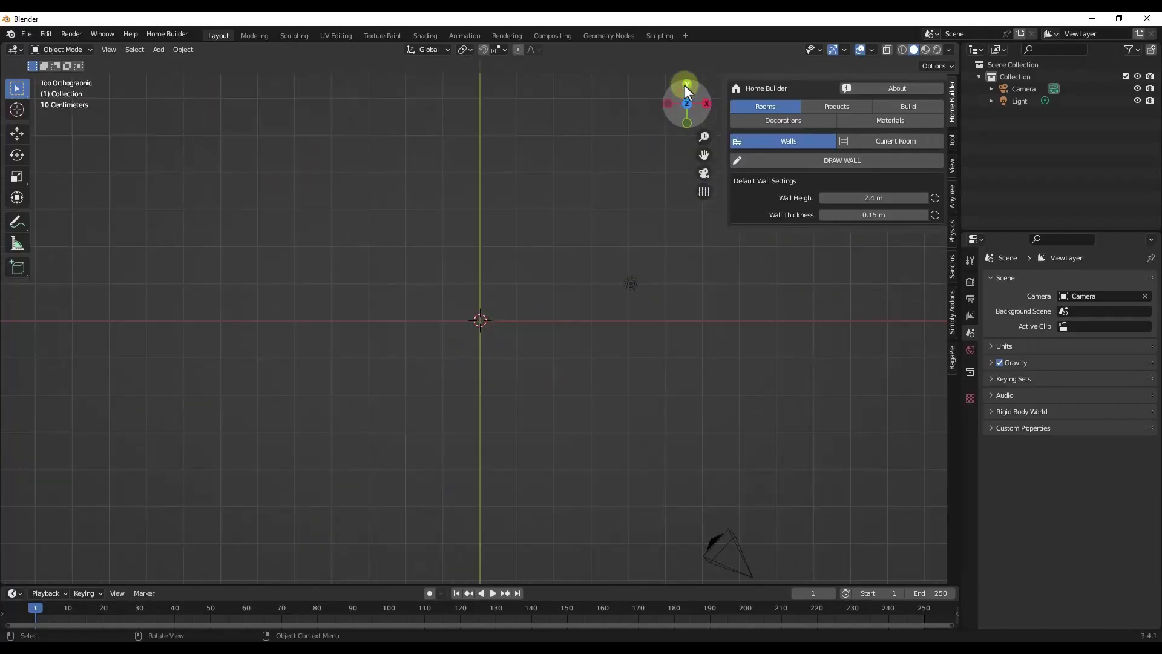
{"action": "scroll", "coordinate": [519, 352], "scroll_direction": "down", "scroll_amount": 3}
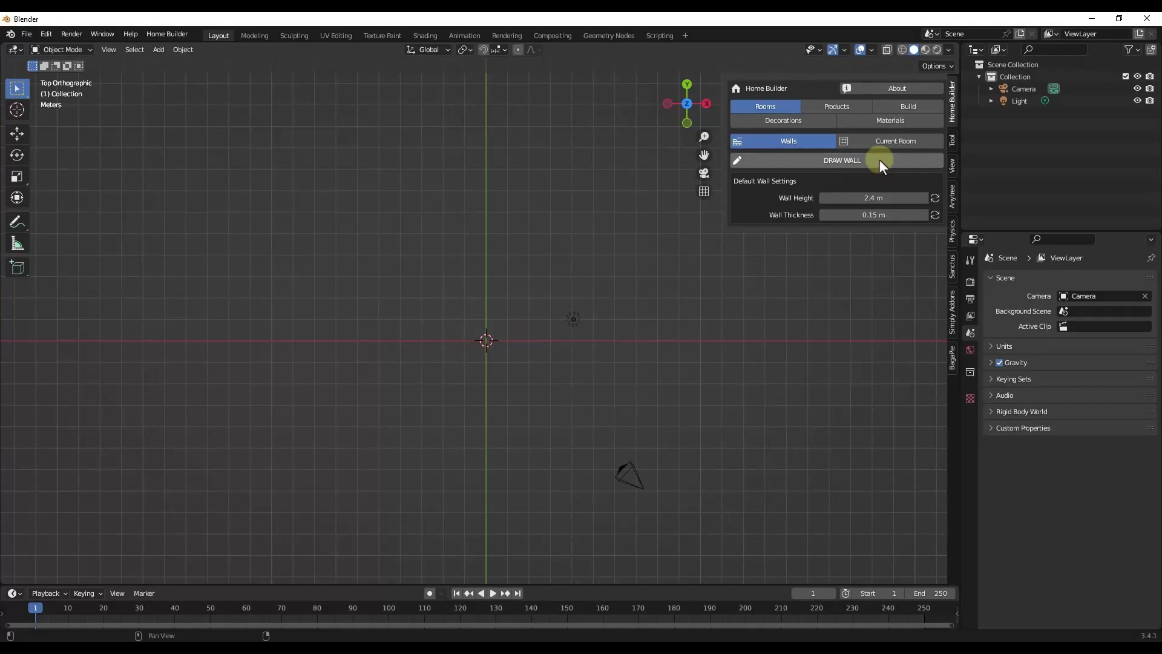
{"action": "left_click", "coordinate": [854, 160]}
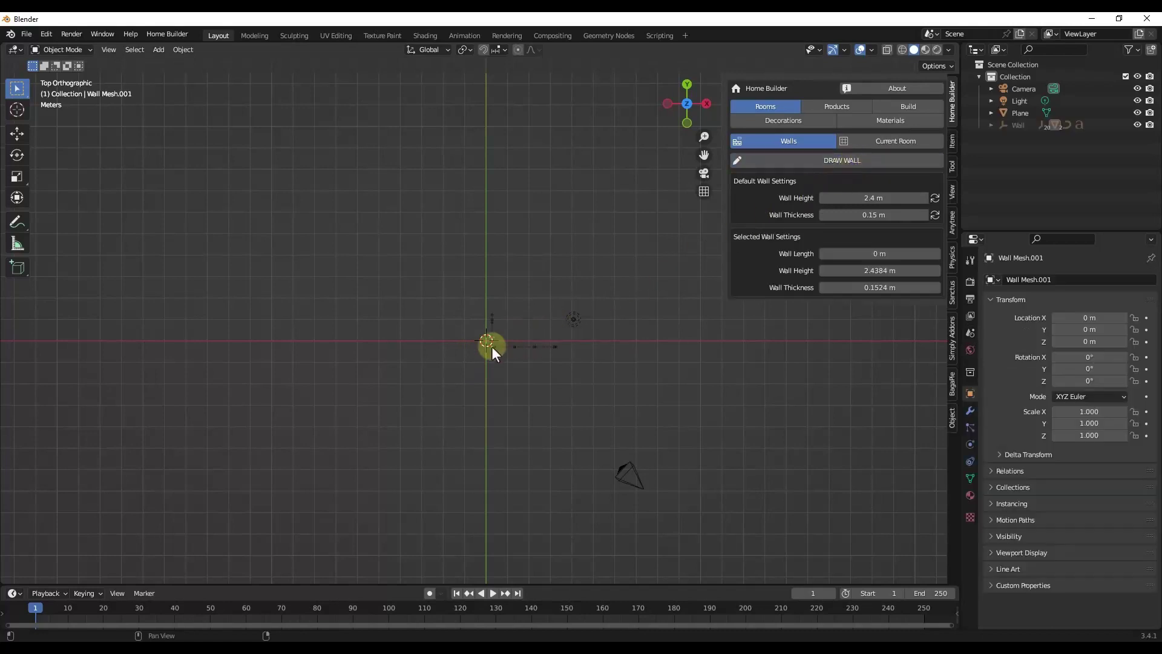
{"action": "scroll", "coordinate": [489, 332], "scroll_direction": "up", "scroll_amount": 6}
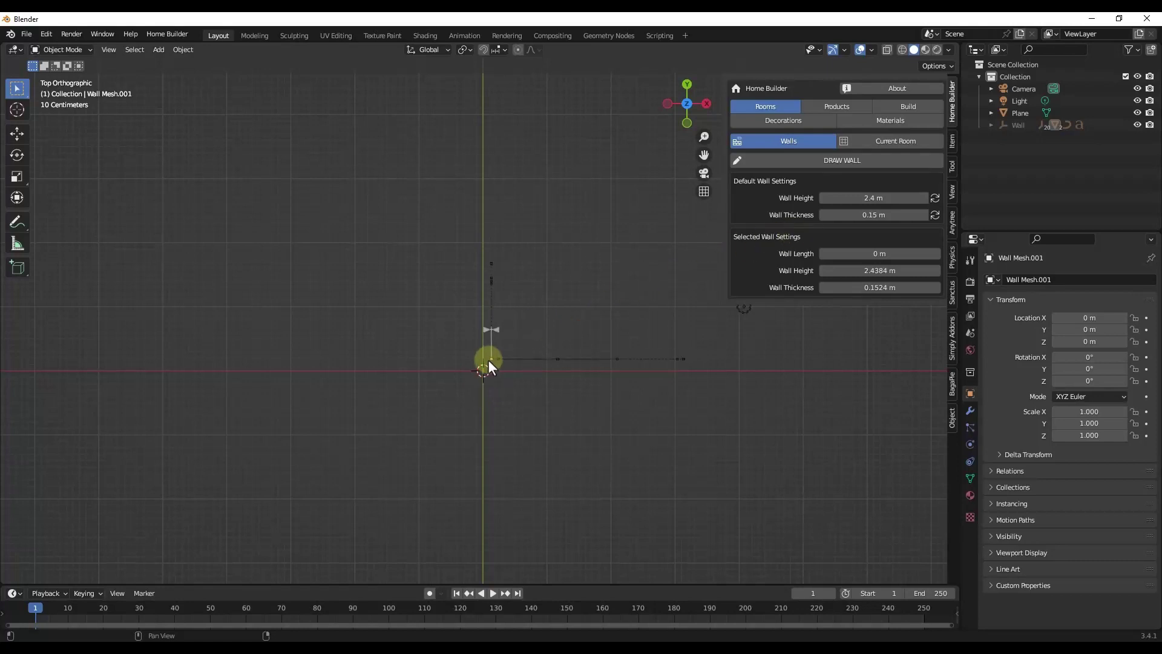
{"action": "left_click", "coordinate": [484, 369]}
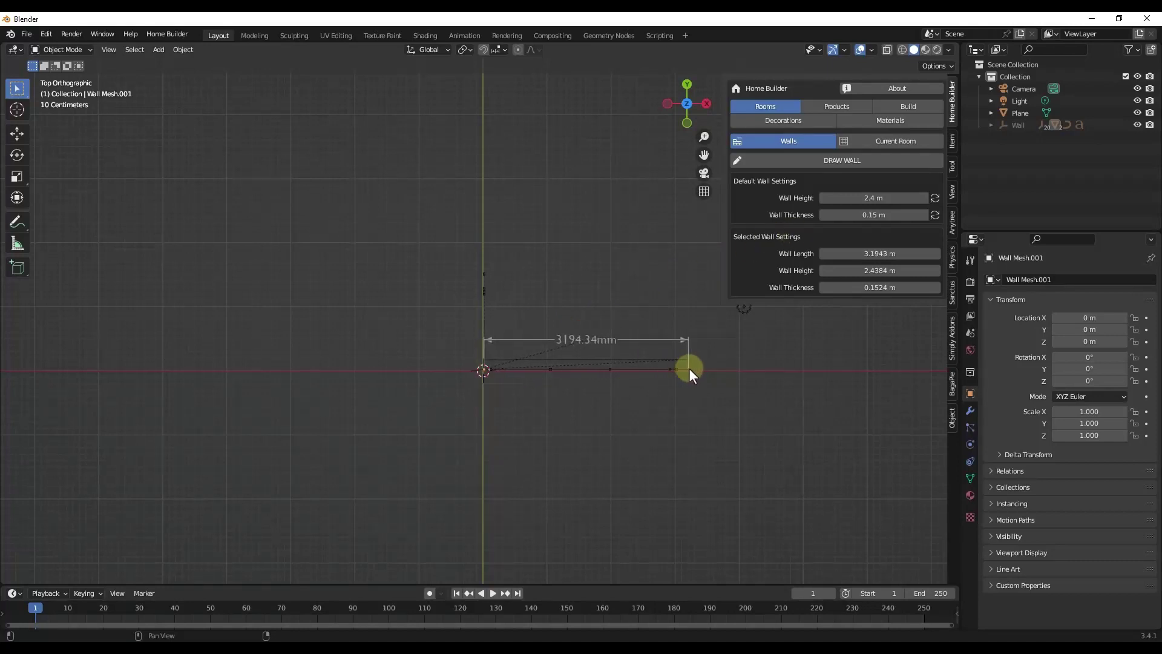
{"action": "middle_click_drag", "start_coordinate": [689, 368], "coordinate": [569, 360]}
{"action": "scroll", "coordinate": [572, 358], "scroll_direction": "up", "scroll_amount": 6}
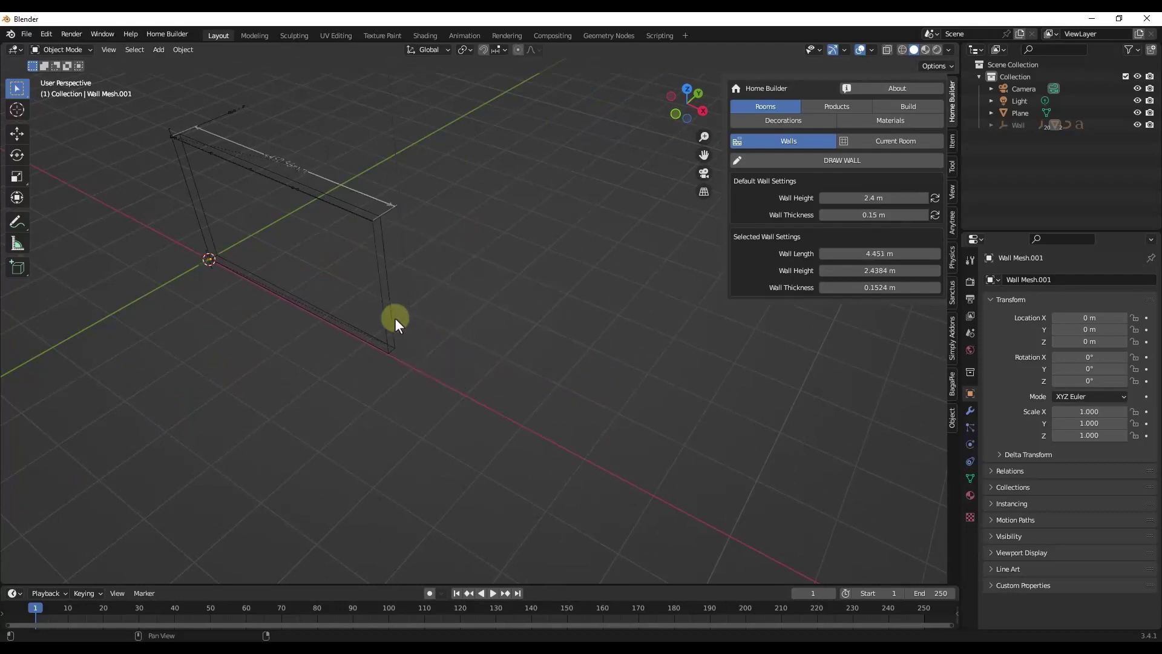
{"action": "left_click", "coordinate": [595, 403]}
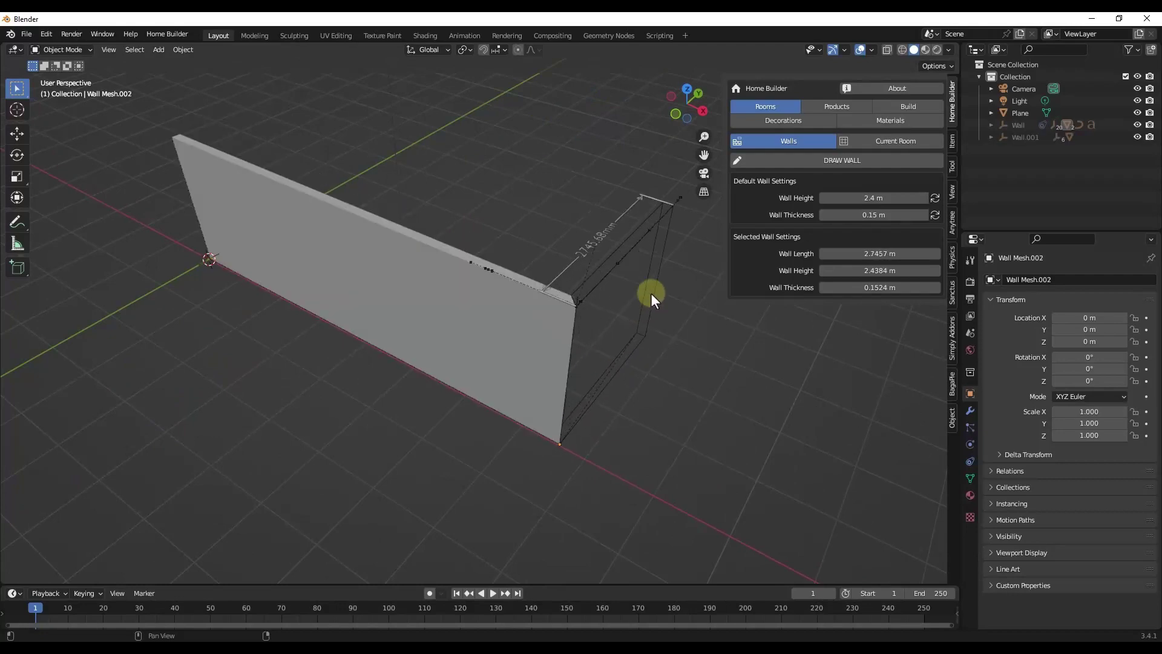
Draw a second wall 6 m long, perpendicular to the first wall's far end and parallel to the Y axis
{"action": "scroll", "coordinate": [654, 285], "scroll_direction": "down", "scroll_amount": 4}
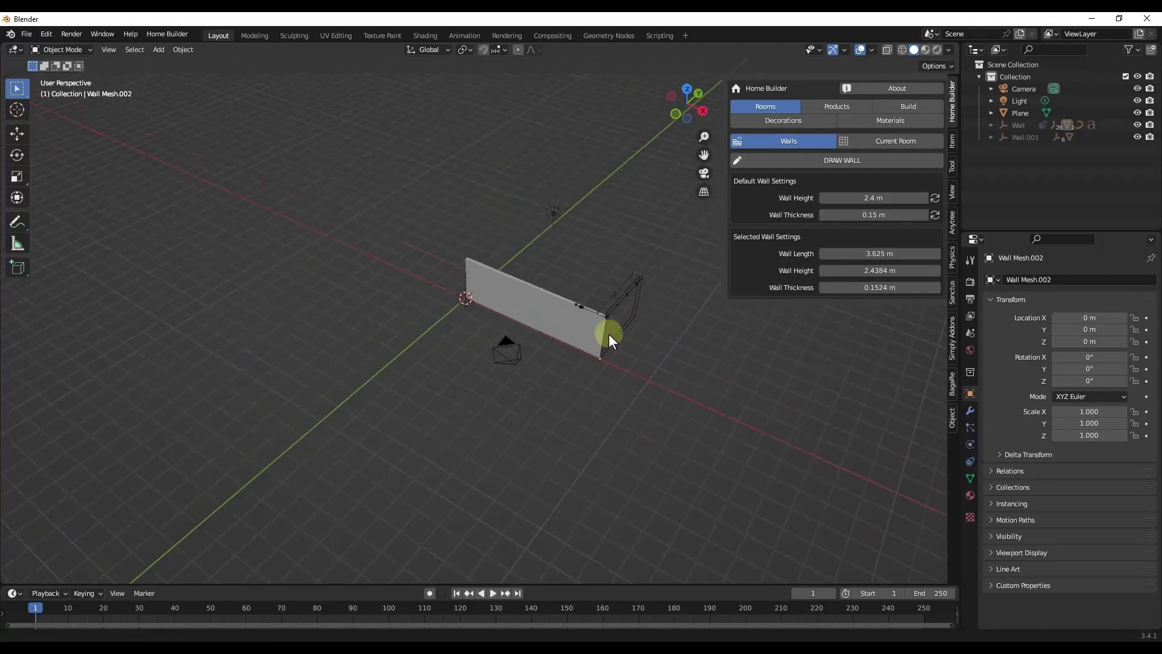
{"action": "scroll", "coordinate": [546, 366], "scroll_direction": "up", "scroll_amount": 5}
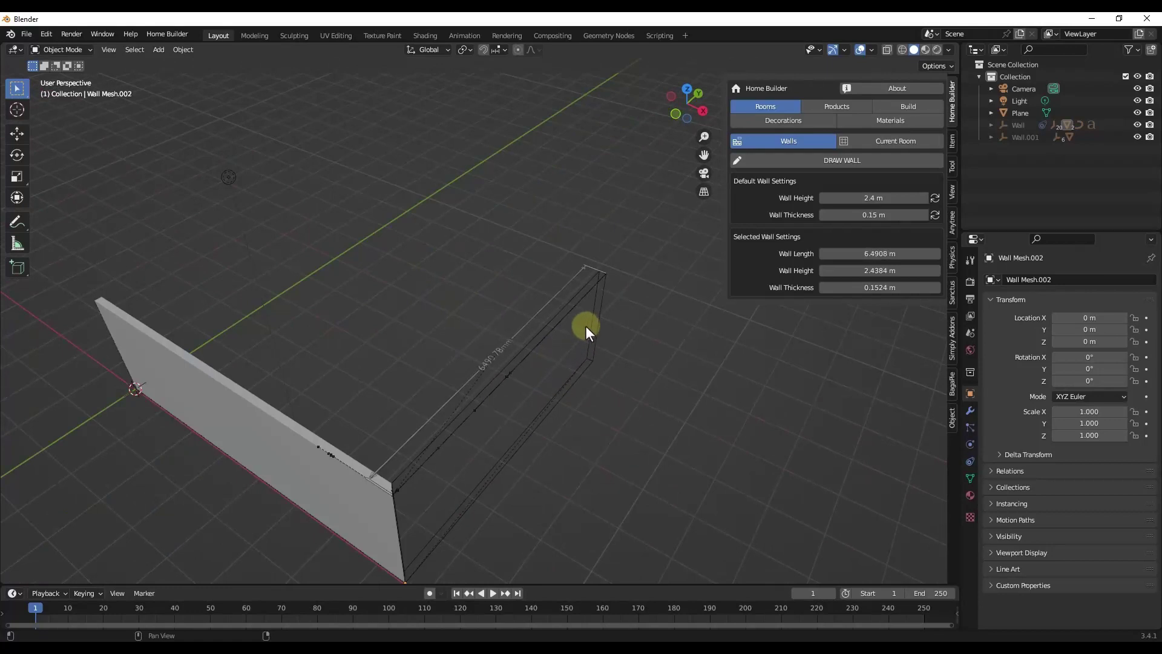
{"action": "type", "text": "6"}
{"action": "key", "text": "Return"}
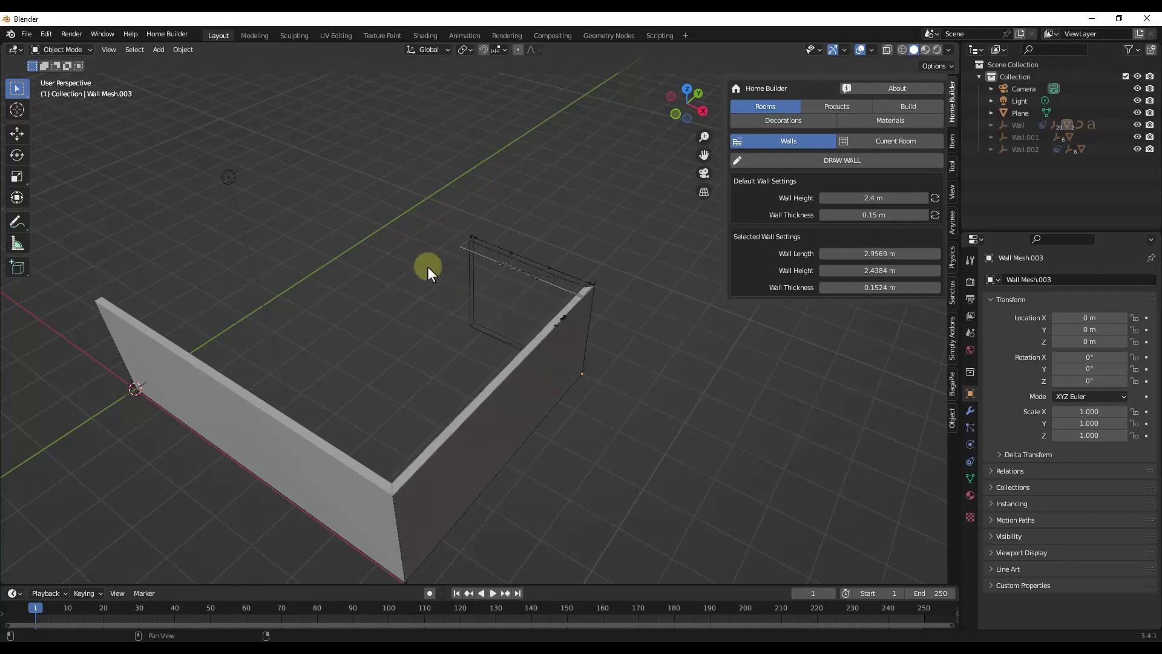
Draw a third wall 3 m long from the end of the 6 m wall, running back parallel to the first wall
{"action": "type", "text": "0.3"}
{"action": "key", "text": "BackSpace"}
{"action": "key", "text": "BackSpace"}
{"action": "key", "text": "BackSpace"}
{"action": "type", "text": "3"}
{"action": "key", "text": "Return"}
Close the L-shaped room with a wall about 4.8 m long, one about 4.6 m long, and one back to the starting corner
{"action": "left_click", "coordinate": [547, 200]}
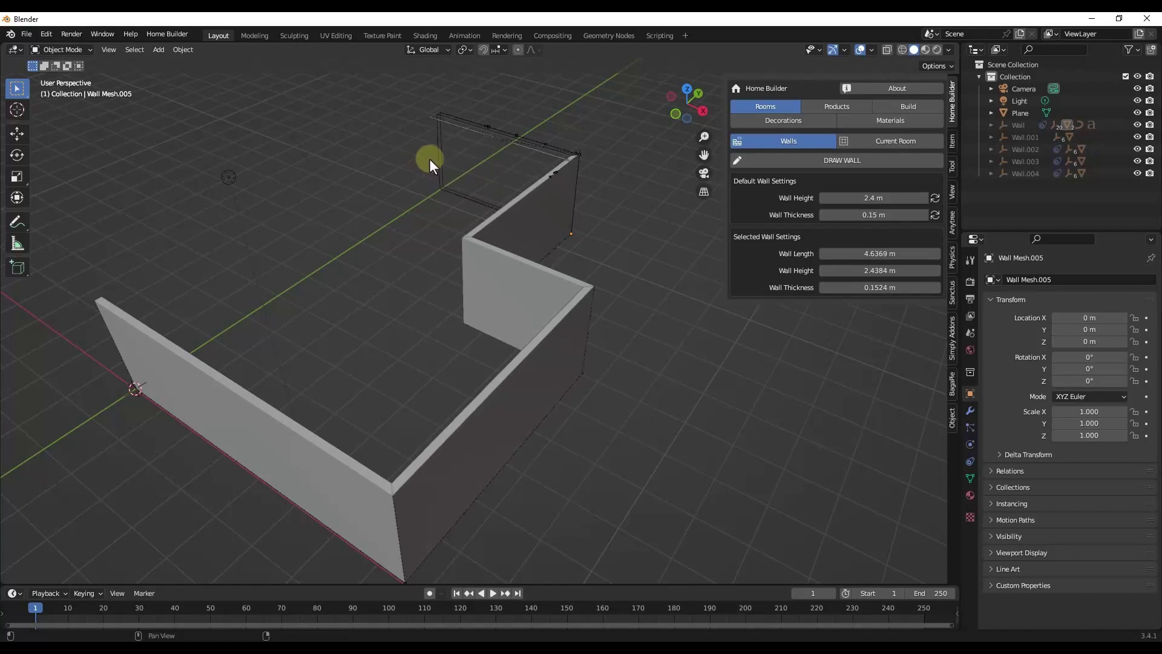
{"action": "left_click", "coordinate": [430, 159]}
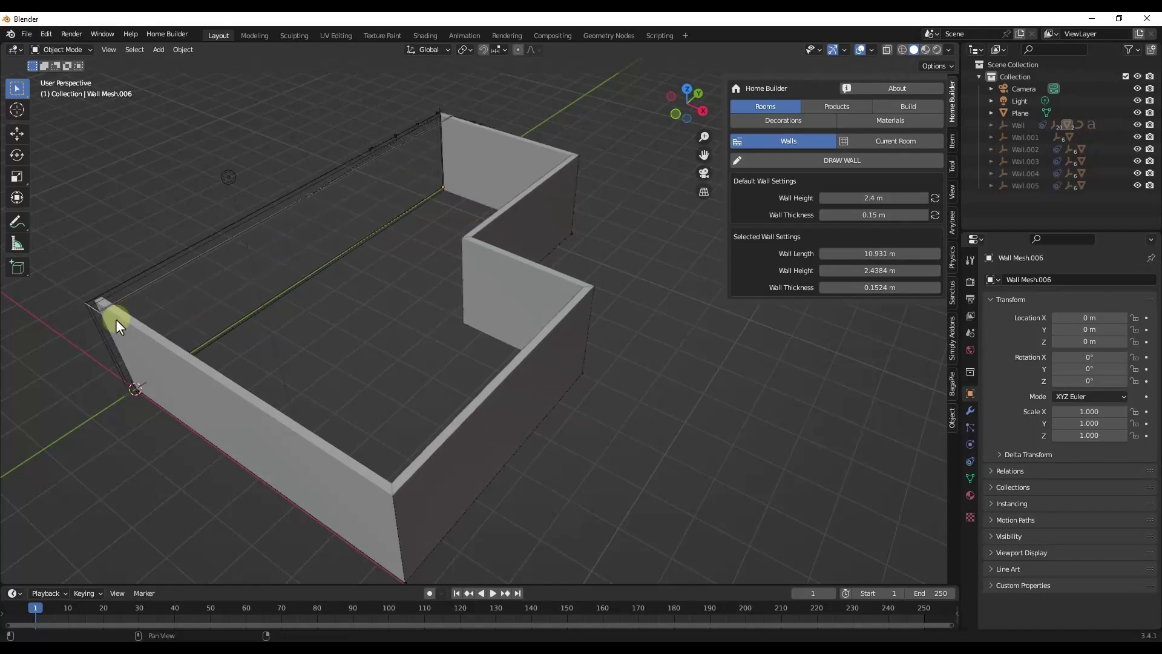
{"action": "left_click", "coordinate": [228, 333]}
Draw a separate U-shaped run of three walls beside the room, the first about 4.6 m long, and end the wall drawing
{"action": "mouse_move", "coordinate": [189, 343]}
{"action": "middle_mouse_down"}
{"action": "mouse_move", "coordinate": [317, 308]}
{"action": "mouse_move", "coordinate": [446, 307]}
{"action": "mouse_move", "coordinate": [181, 333]}
{"action": "middle_mouse_up"}
{"action": "middle_click_drag", "start_coordinate": [454, 380], "coordinate": [424, 303]}
{"action": "scroll", "coordinate": [406, 299], "scroll_direction": "down", "scroll_amount": 8}
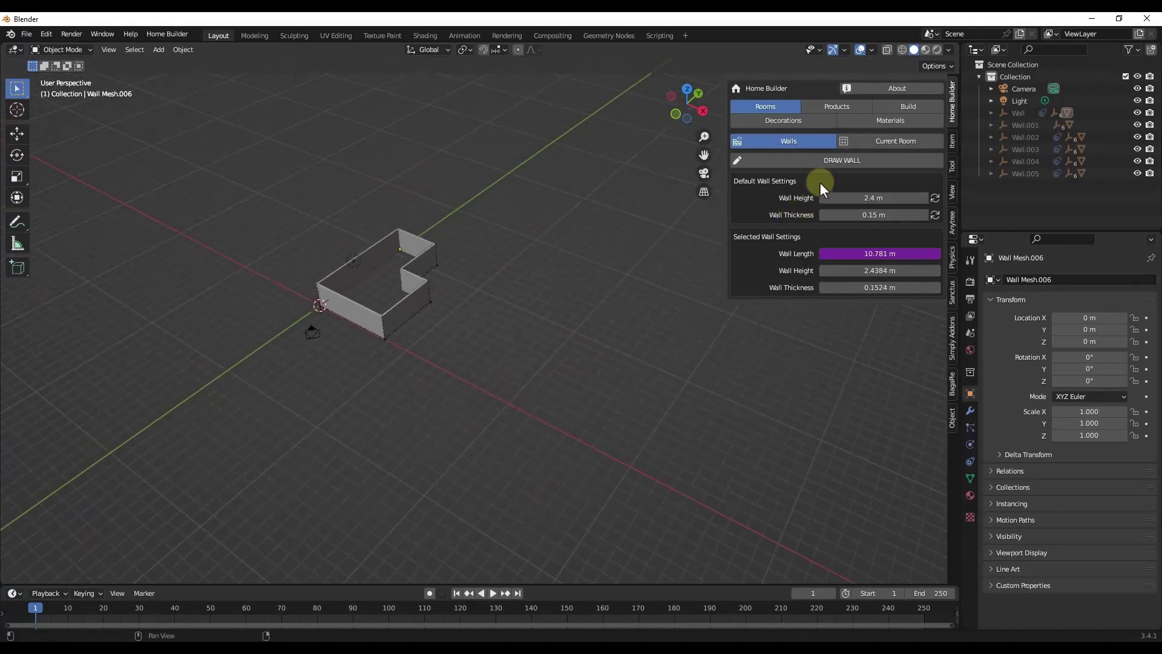
{"action": "left_click", "coordinate": [823, 164]}
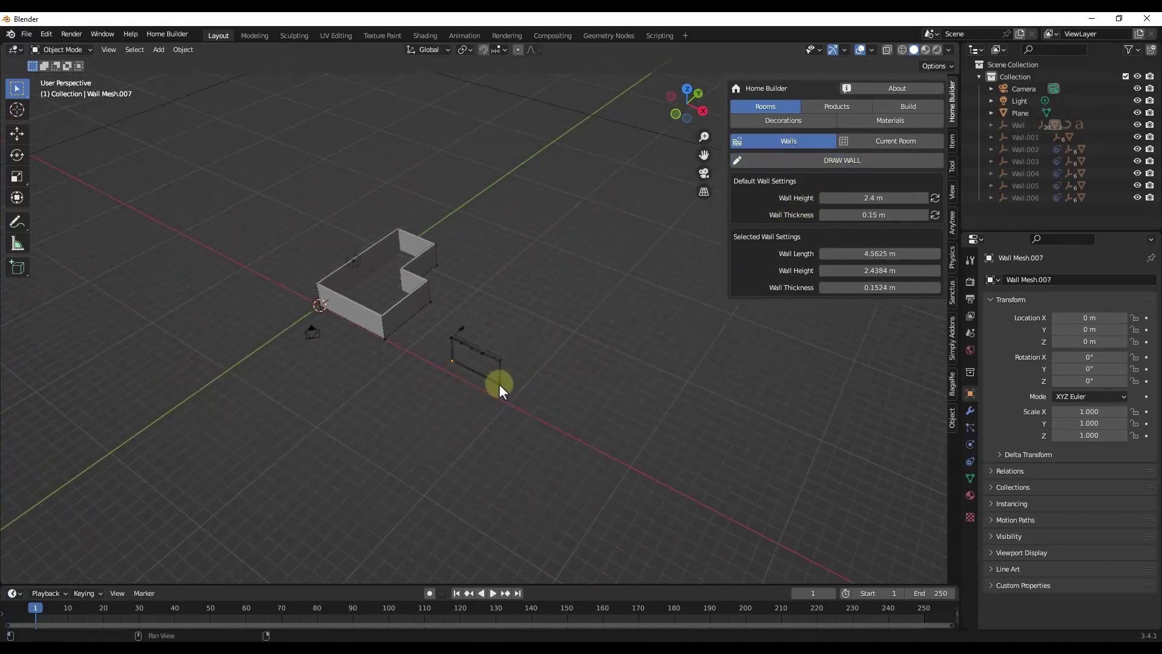
{"action": "left_click", "coordinate": [499, 384]}
{"action": "left_click", "coordinate": [537, 348]}
{"action": "left_click", "coordinate": [486, 318]}
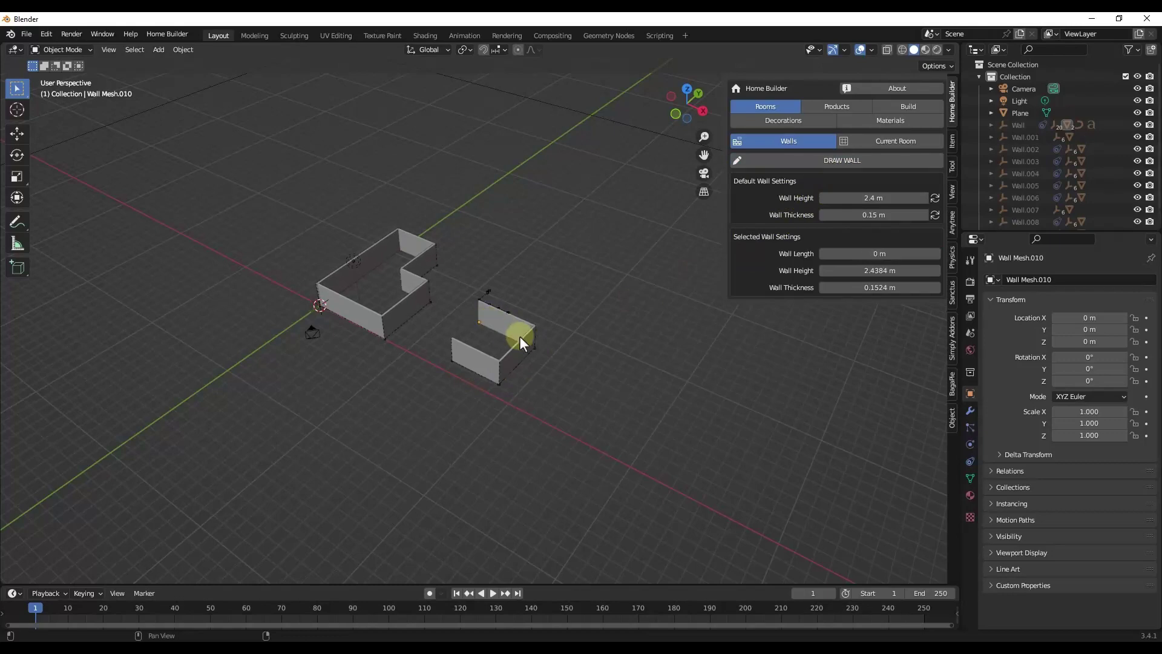
{"action": "right_click", "coordinate": [499, 327]}
{"action": "scroll", "coordinate": [539, 325], "scroll_direction": "up", "scroll_amount": 4}
{"action": "scroll", "coordinate": [461, 352], "scroll_direction": "down", "scroll_amount": 4}
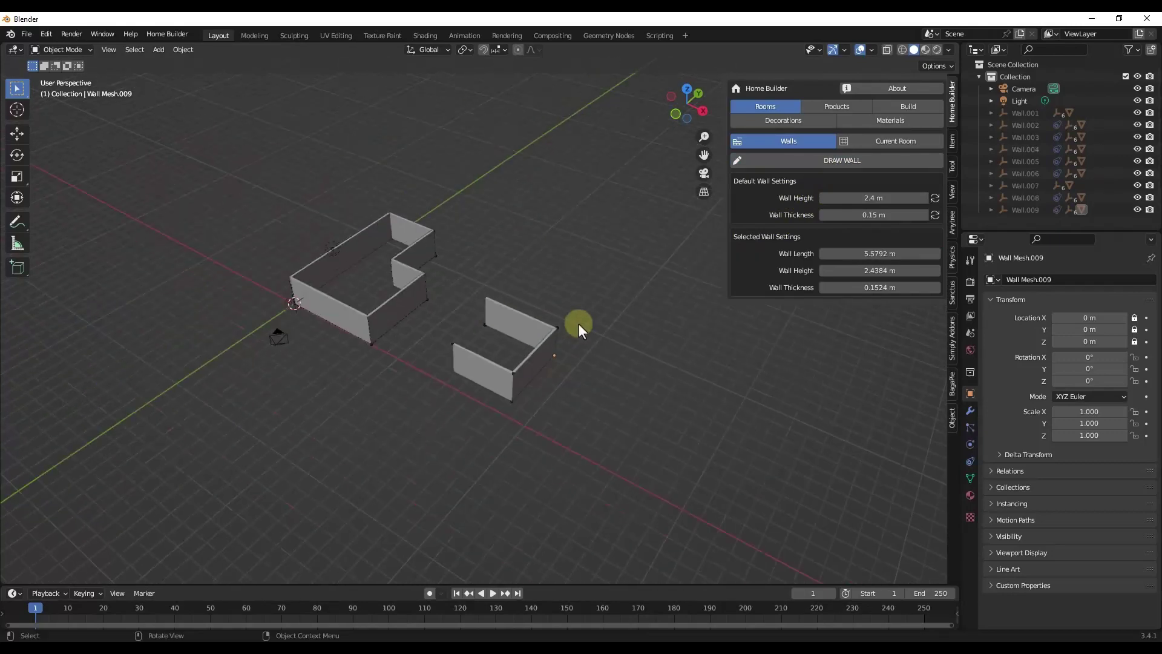
Select the L-shaped room's walls one after another to examine their length, height and thickness settings
{"action": "scroll", "coordinate": [470, 344], "scroll_direction": "up", "scroll_amount": 2}
{"action": "middle_click_drag", "start_coordinate": [472, 292], "coordinate": [390, 311]}
{"action": "left_click", "coordinate": [381, 316]}
{"action": "scroll", "coordinate": [380, 317], "scroll_direction": "up", "scroll_amount": 5}
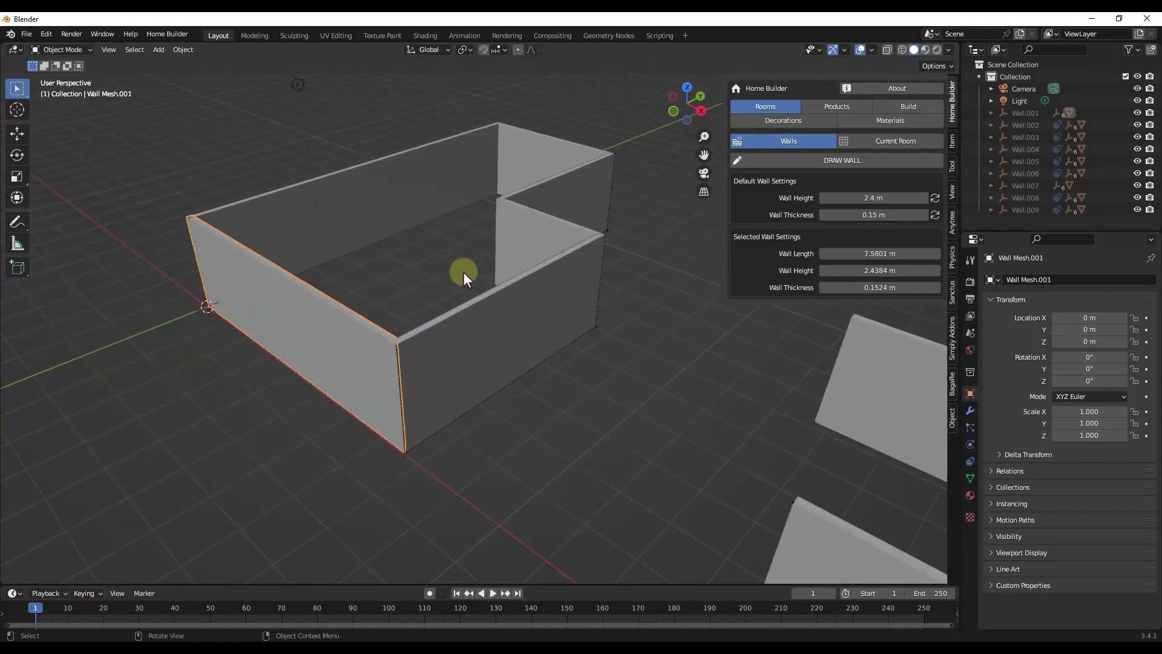
{"action": "left_click", "coordinate": [519, 304]}
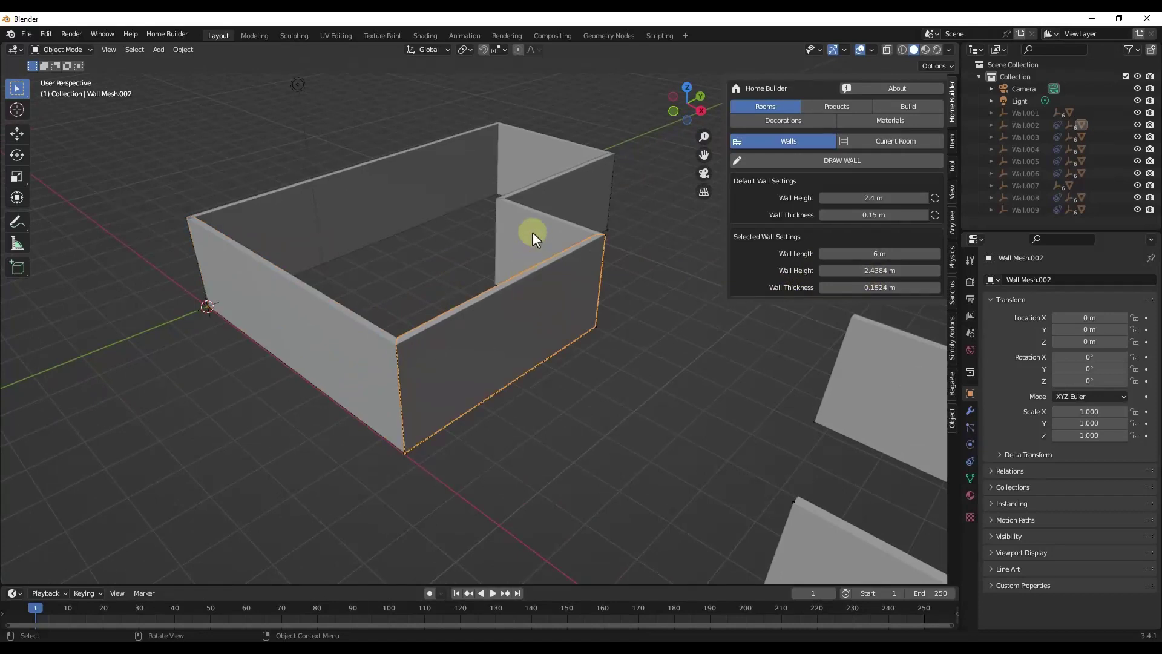
{"action": "left_click", "coordinate": [533, 231]}
{"action": "left_click", "coordinate": [558, 187]}
{"action": "left_click", "coordinate": [570, 150]}
{"action": "left_click", "coordinate": [454, 151]}
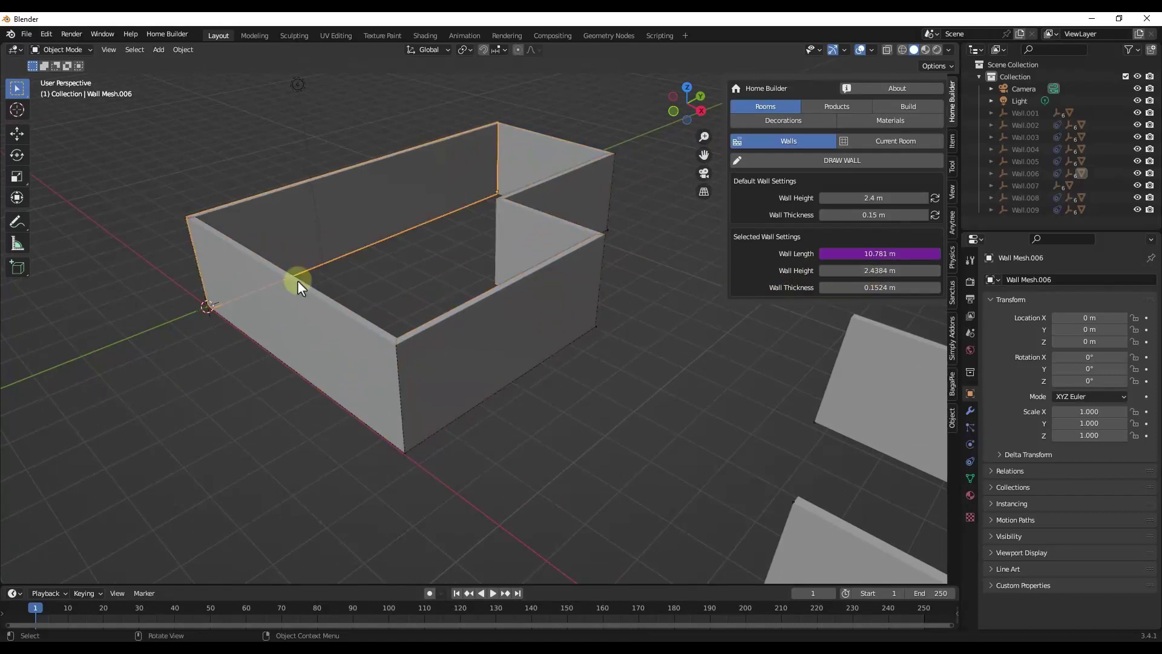
Raise the height of the room's wall along the X axis to 3 m
{"action": "left_click", "coordinate": [296, 281]}
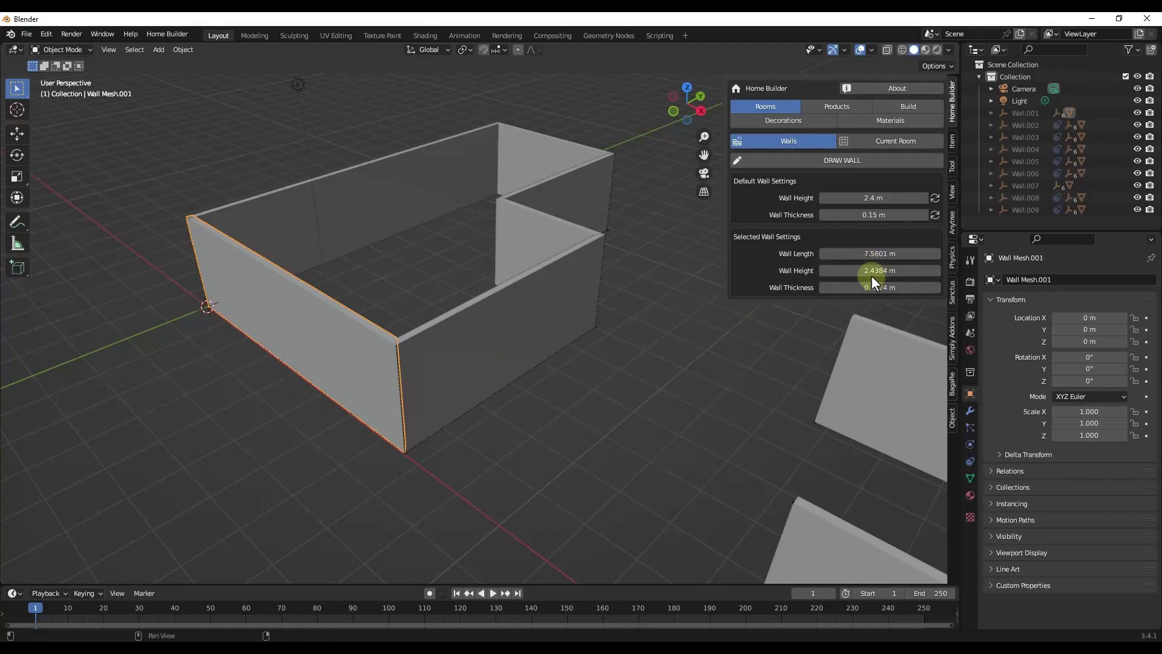
{"action": "left_click_drag", "start_coordinate": [872, 272], "coordinate": [908, 273]}
Try a length of 3 m on the adjoining 6 m wall and restore its length to 6 m
{"action": "left_click", "coordinate": [511, 337]}
{"action": "left_click", "coordinate": [874, 254]}
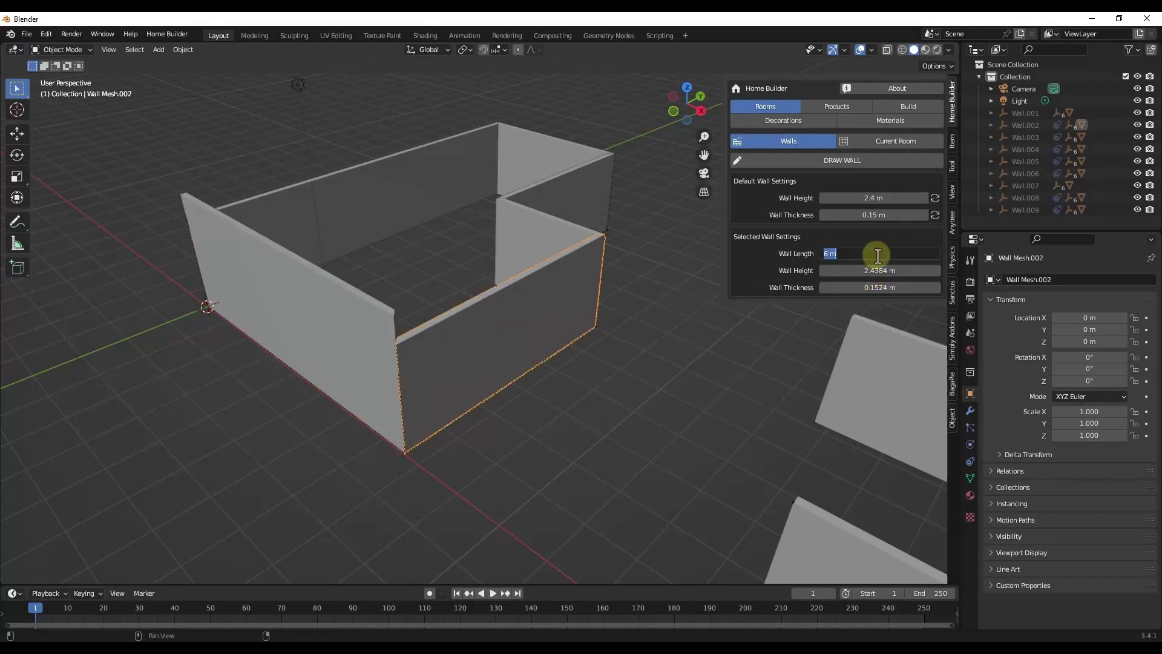
{"action": "type", "text": "3"}
{"action": "key", "text": "Return"}
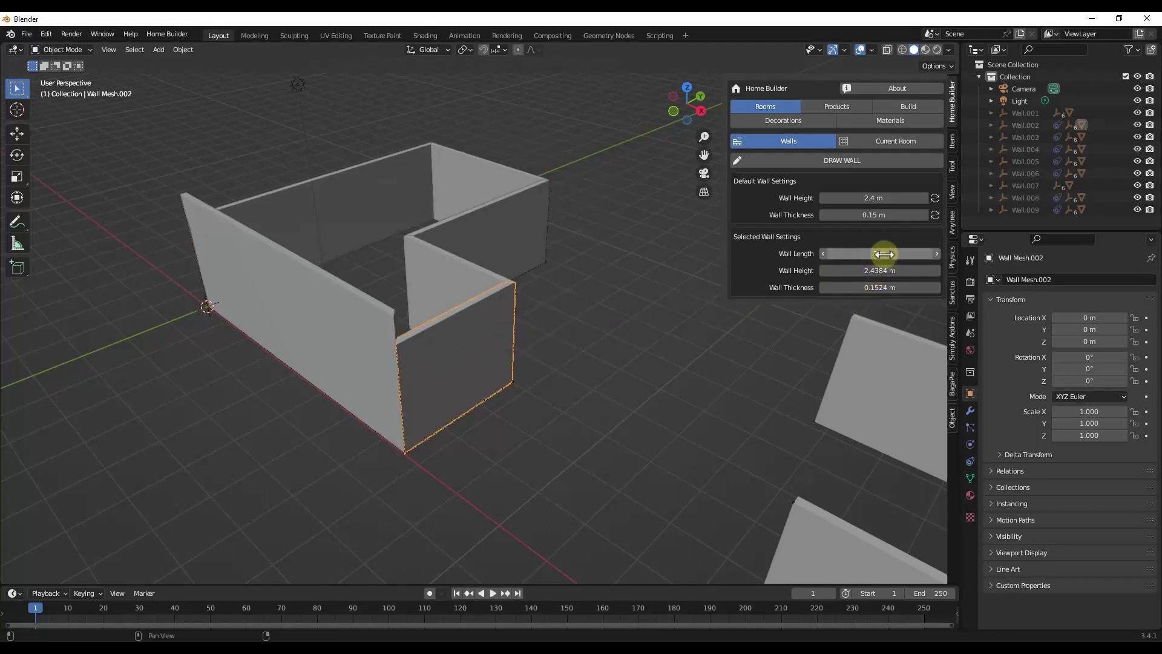
{"action": "left_click", "coordinate": [883, 254]}
{"action": "type", "text": "6"}
{"action": "key", "text": "Return"}
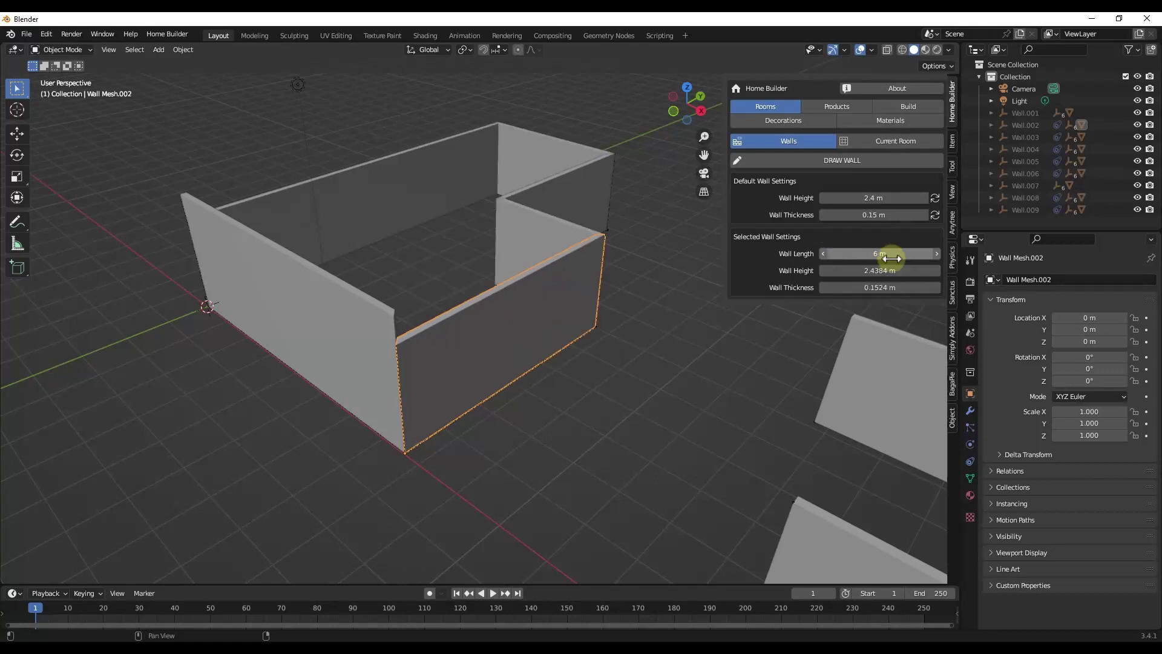
Try a height of 6 m on the selected 6 m long wall and set its height to 3 m instead
{"action": "left_click", "coordinate": [888, 273]}
{"action": "type", "text": "6"}
{"action": "key", "text": "Return"}
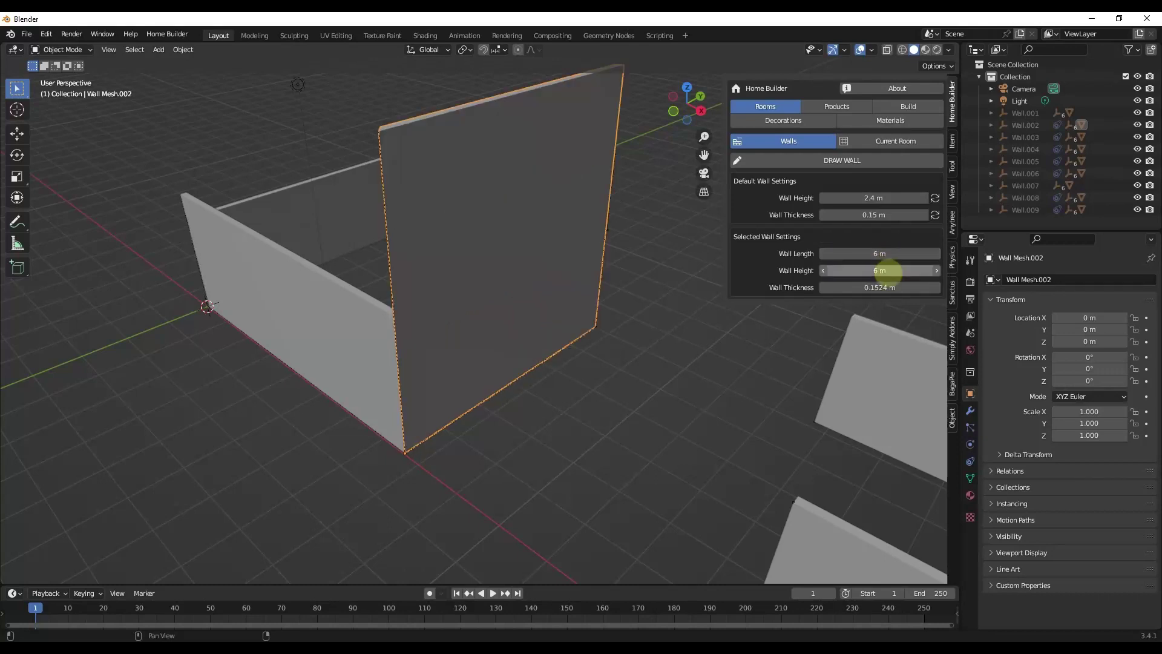
{"action": "left_click", "coordinate": [889, 272]}
{"action": "type", "text": "3"}
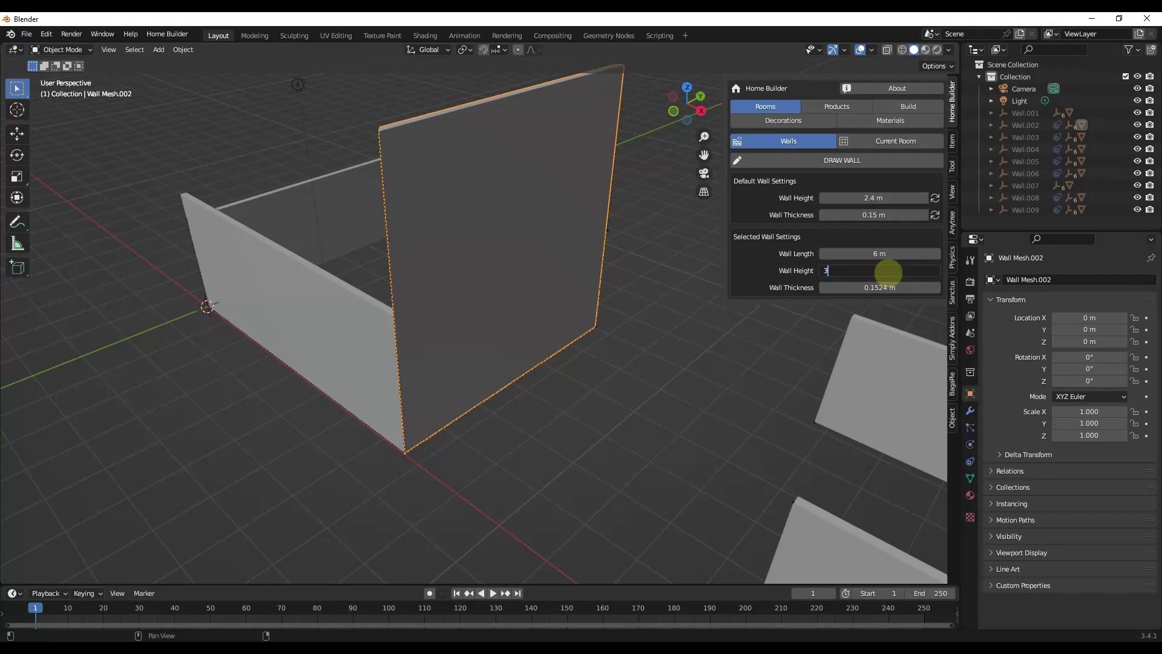
{"action": "key", "text": "Return"}
Open Wall Prompts for the 3 m long wall at the room's recess and move the dialog aside to examine its options
{"action": "mouse_move", "coordinate": [343, 420]}
{"action": "middle_mouse_down"}
{"action": "mouse_move", "coordinate": [495, 399]}
{"action": "mouse_move", "coordinate": [403, 432]}
{"action": "mouse_move", "coordinate": [330, 417]}
{"action": "mouse_move", "coordinate": [352, 422]}
{"action": "middle_mouse_up"}
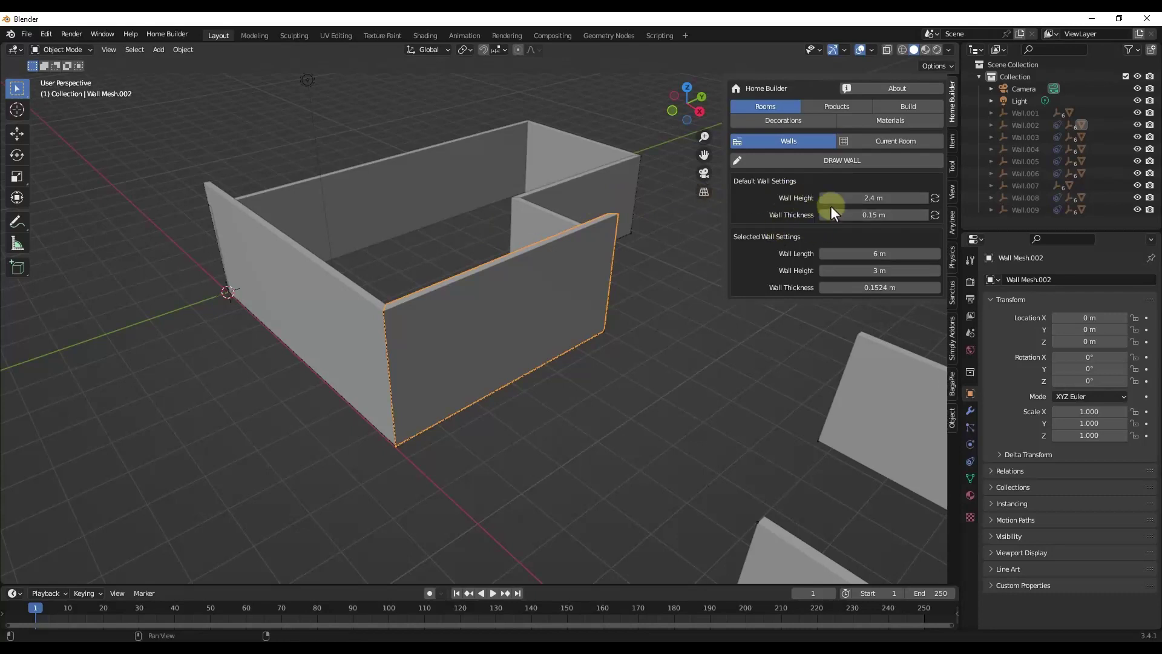
{"action": "left_click", "coordinate": [529, 223]}
{"action": "right_click", "coordinate": [529, 223]}
{"action": "mouse_move", "coordinate": [529, 222]}
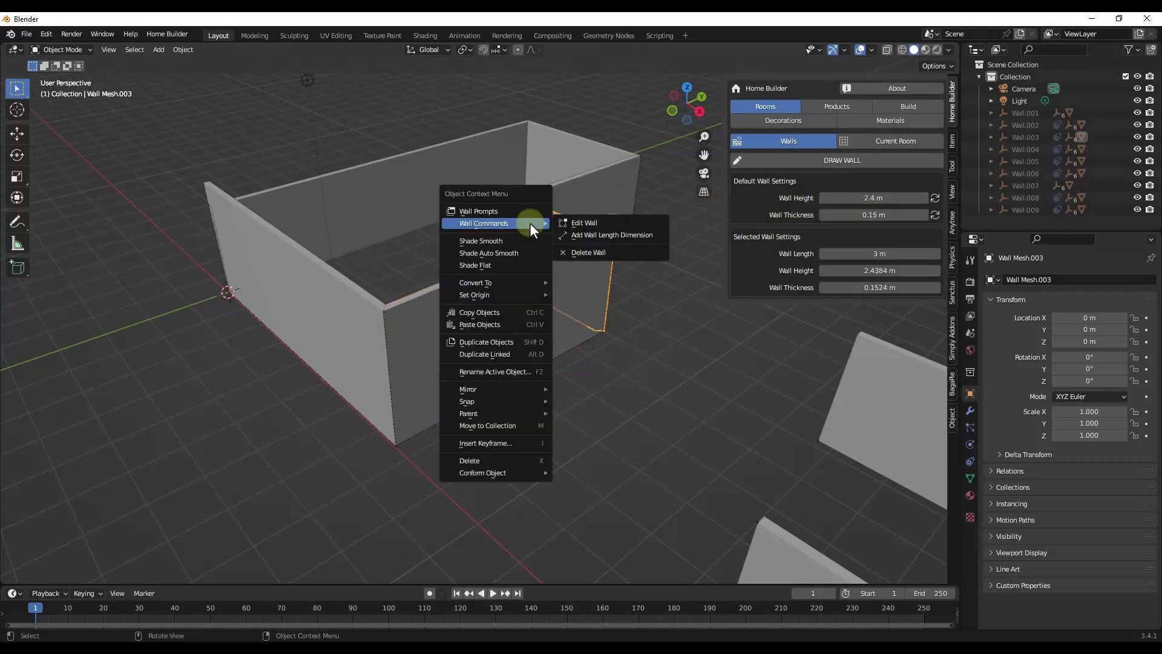
{"action": "left_click", "coordinate": [489, 211]}
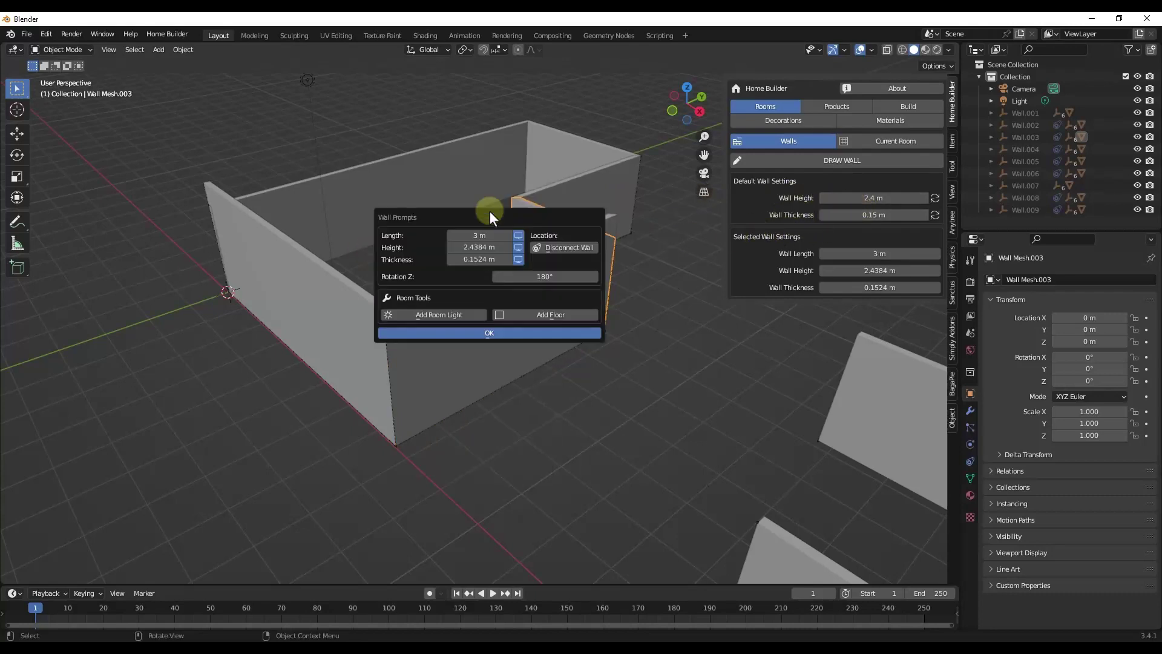
{"action": "left_click_drag", "start_coordinate": [482, 214], "coordinate": [176, 292]}
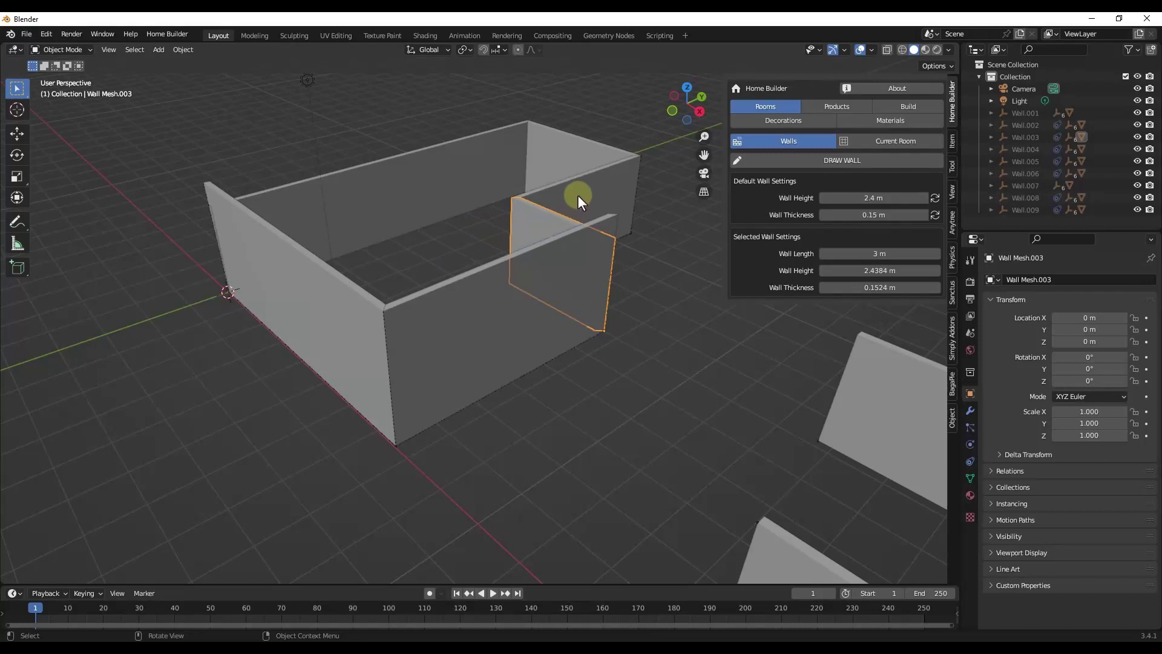
Use Wall Prompts on the room's longest wall to raise its height to about 2.86 m and accept the change
{"action": "left_click", "coordinate": [467, 158]}
{"action": "right_click", "coordinate": [468, 157]}
{"action": "left_click", "coordinate": [454, 158]}
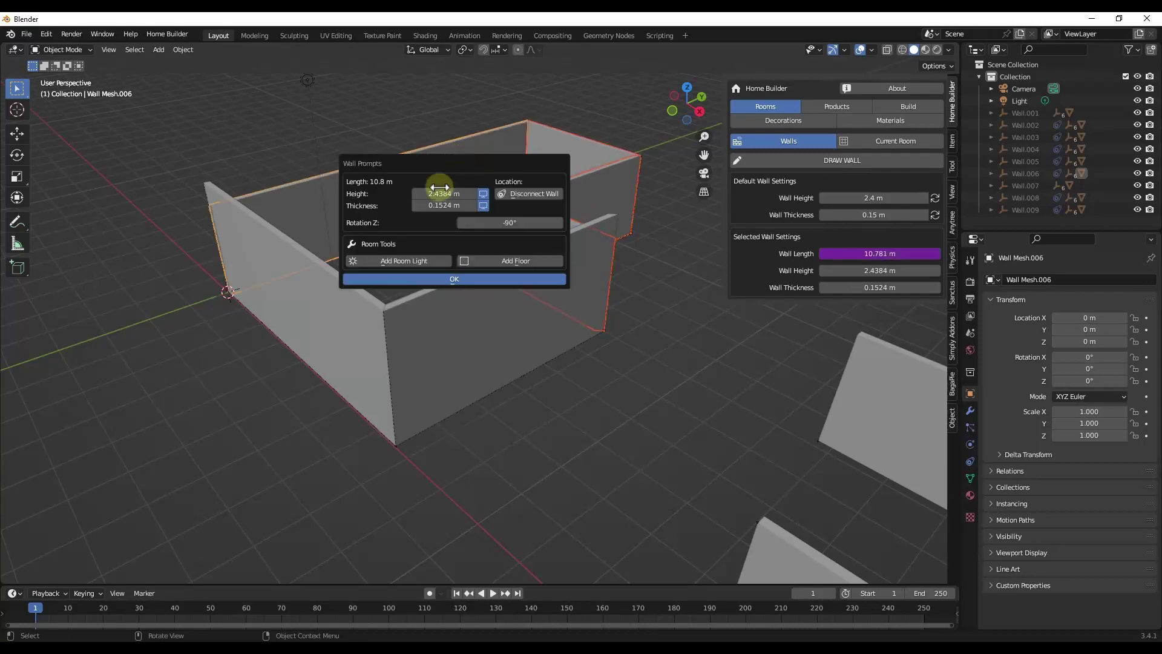
{"action": "left_click_drag", "start_coordinate": [460, 169], "coordinate": [207, 305]}
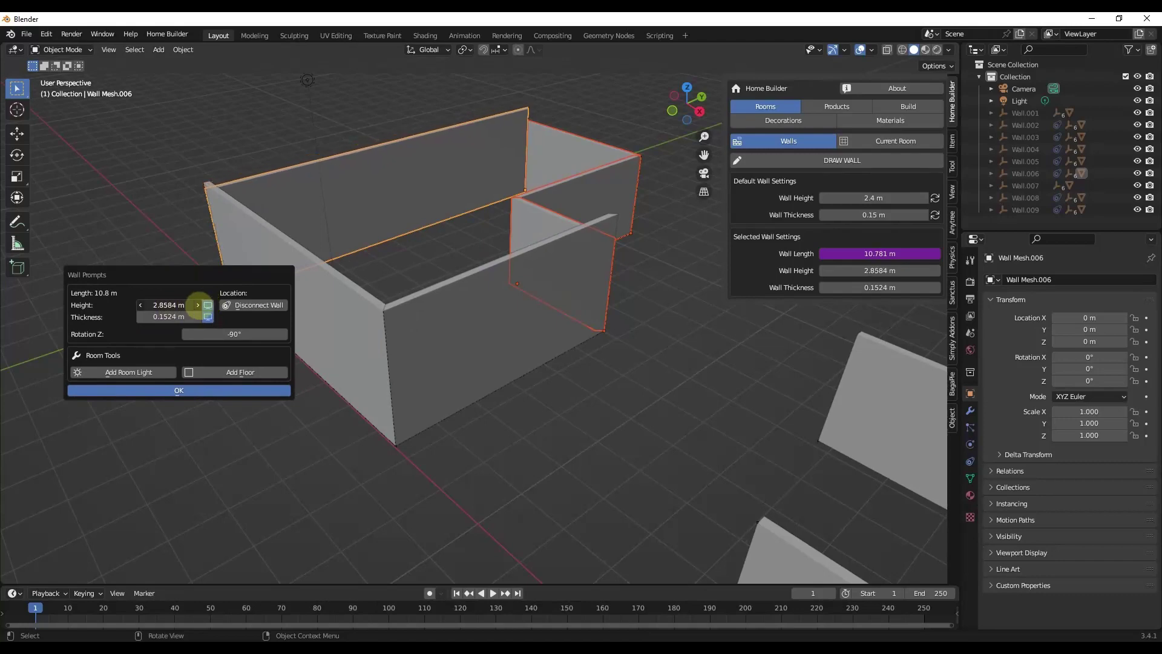
{"action": "left_click", "coordinate": [176, 393]}
Select the wall about 4.8 m long and collect all drawn walls into the current room's wall list
{"action": "middle_click_drag", "start_coordinate": [605, 218], "coordinate": [670, 208]}
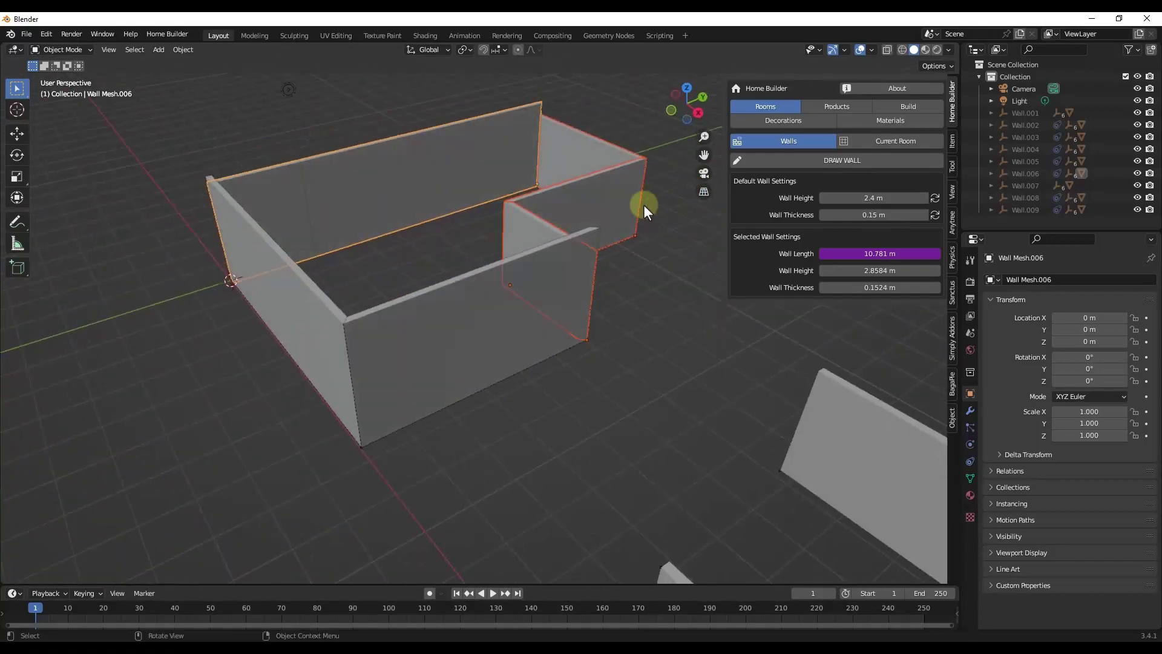
{"action": "left_click", "coordinate": [589, 205]}
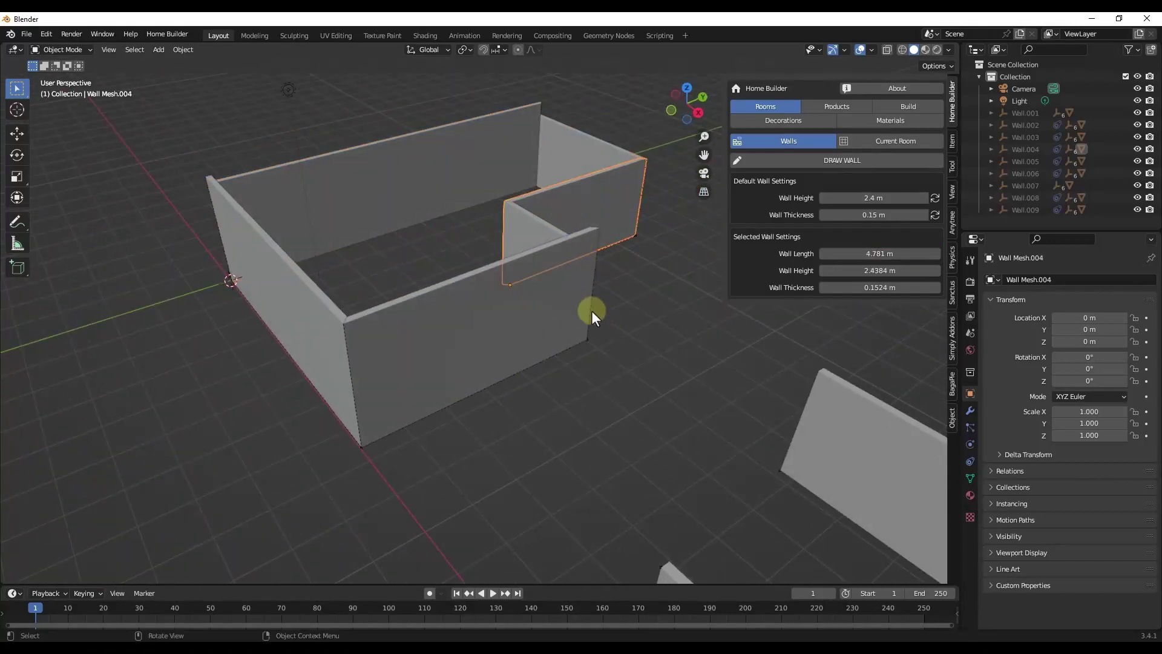
{"action": "left_click", "coordinate": [883, 140]}
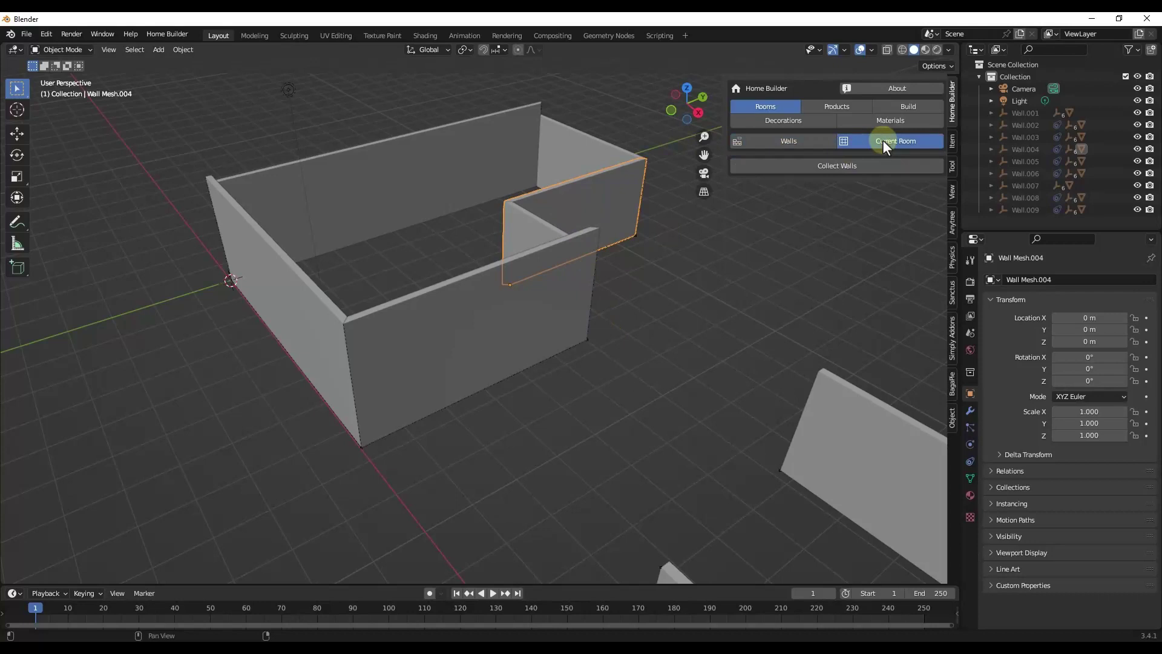
{"action": "left_click", "coordinate": [838, 168]}
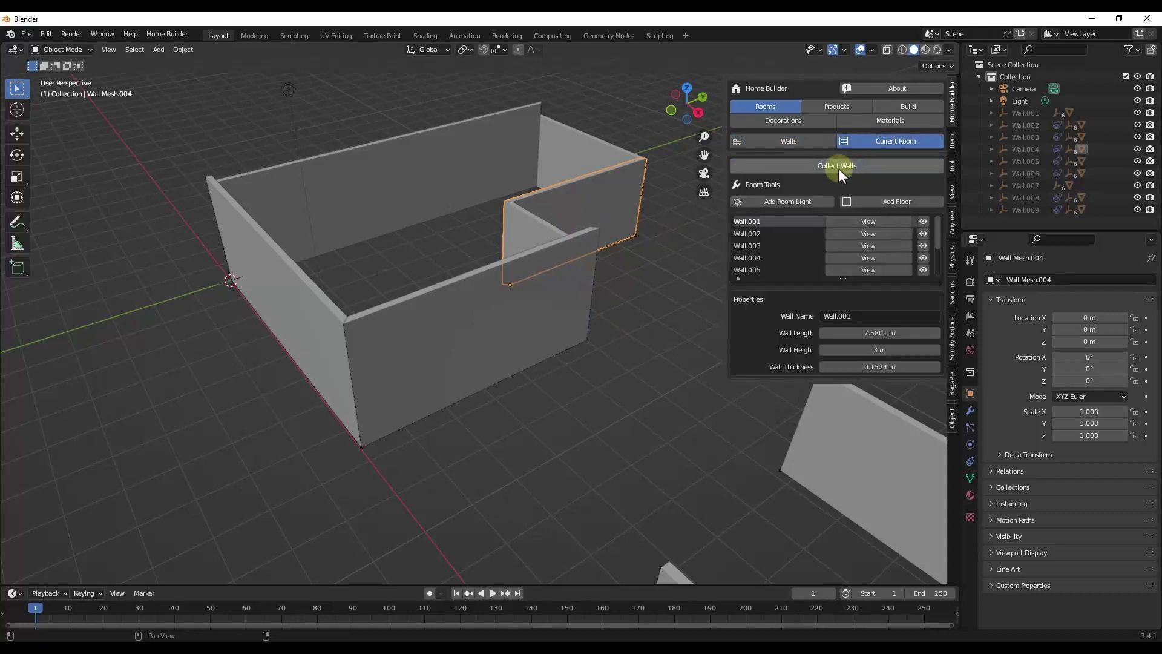
Go through the collected walls in the current room's list from Wall.002 onward, finishing with Wall.006 selected
{"action": "left_click", "coordinate": [767, 233]}
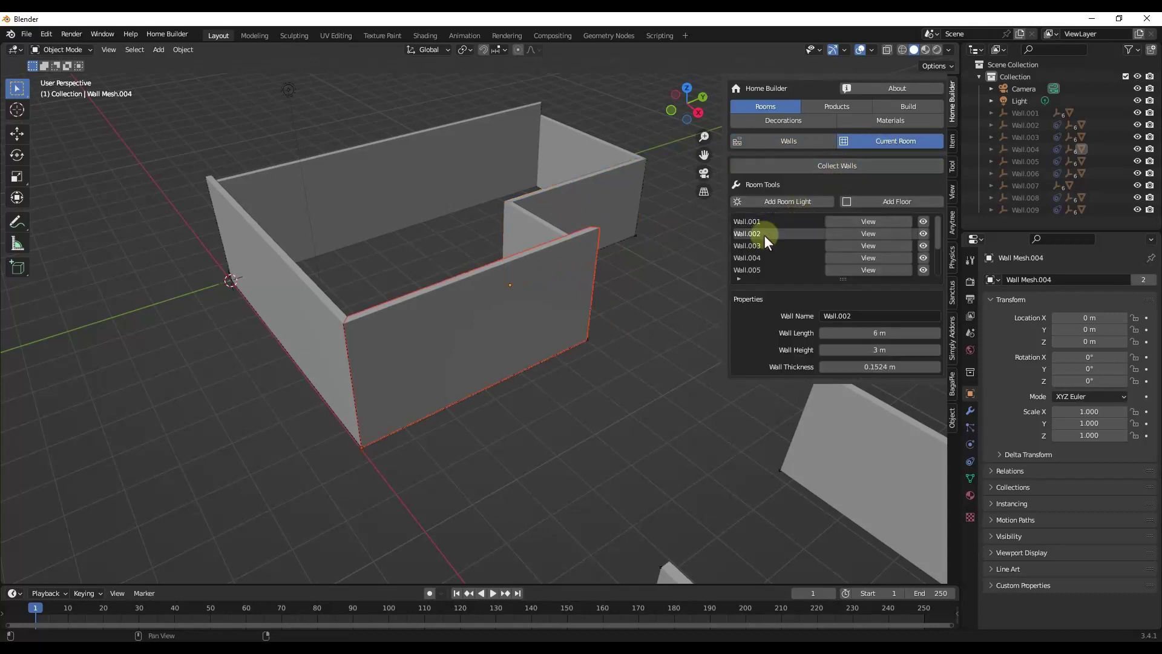
{"action": "left_click", "coordinate": [754, 246]}
{"action": "left_click", "coordinate": [756, 257]}
{"action": "left_click", "coordinate": [749, 269]}
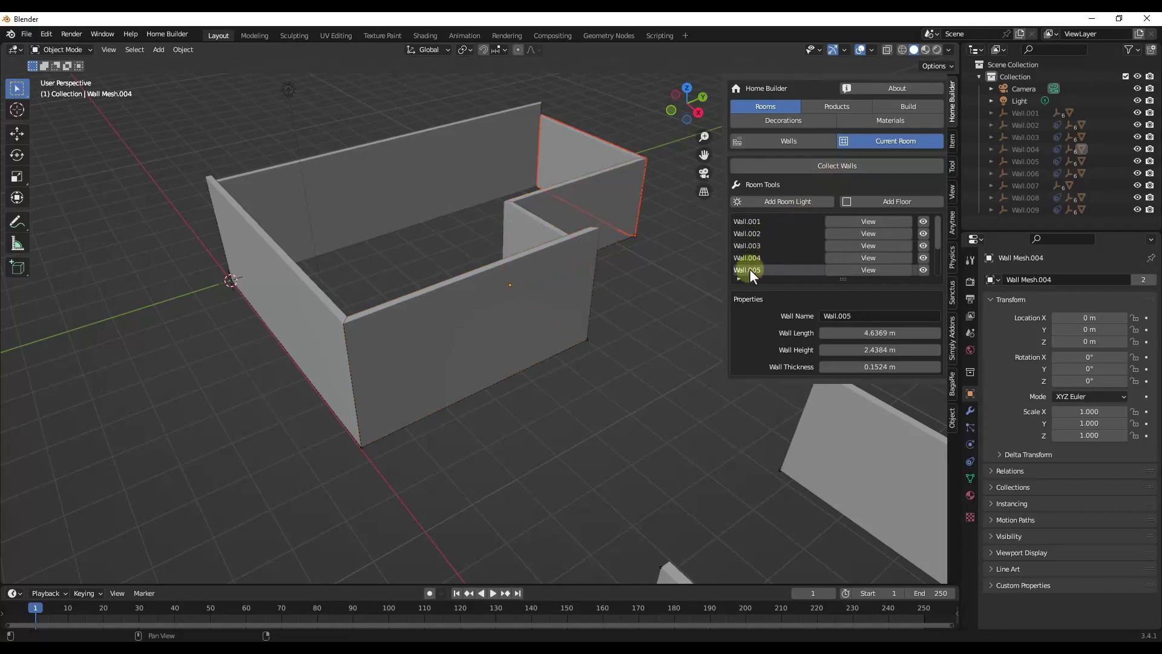
{"action": "left_click", "coordinate": [753, 266]}
{"action": "left_click", "coordinate": [749, 271]}
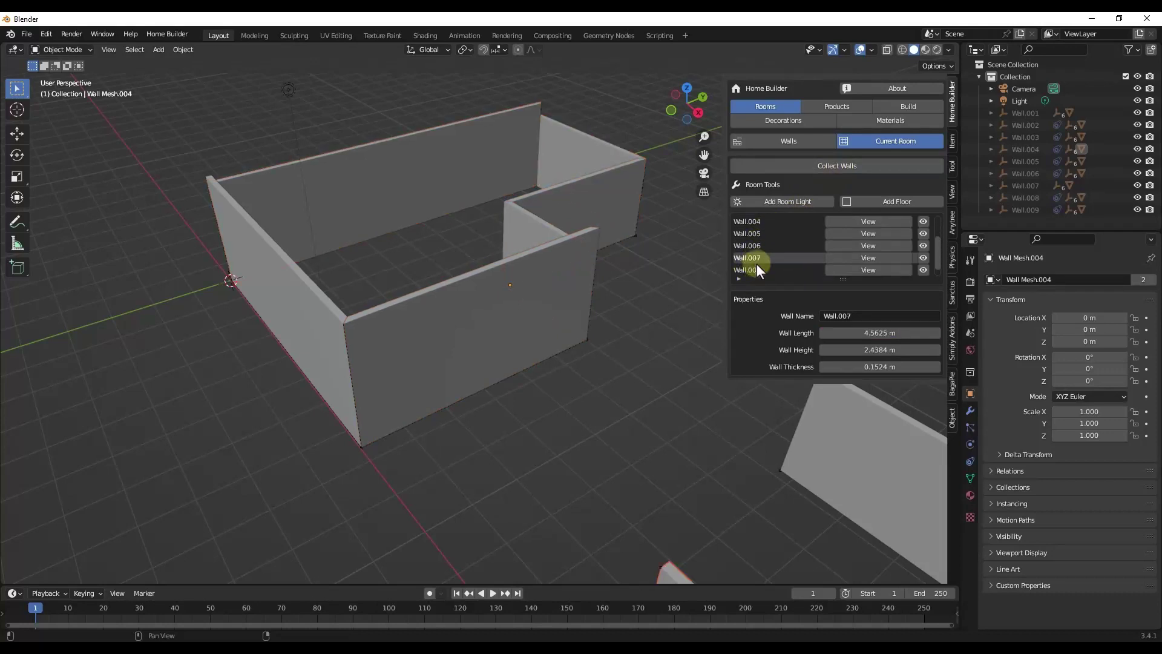
{"action": "left_click", "coordinate": [801, 245]}
{"action": "left_click", "coordinate": [755, 235]}
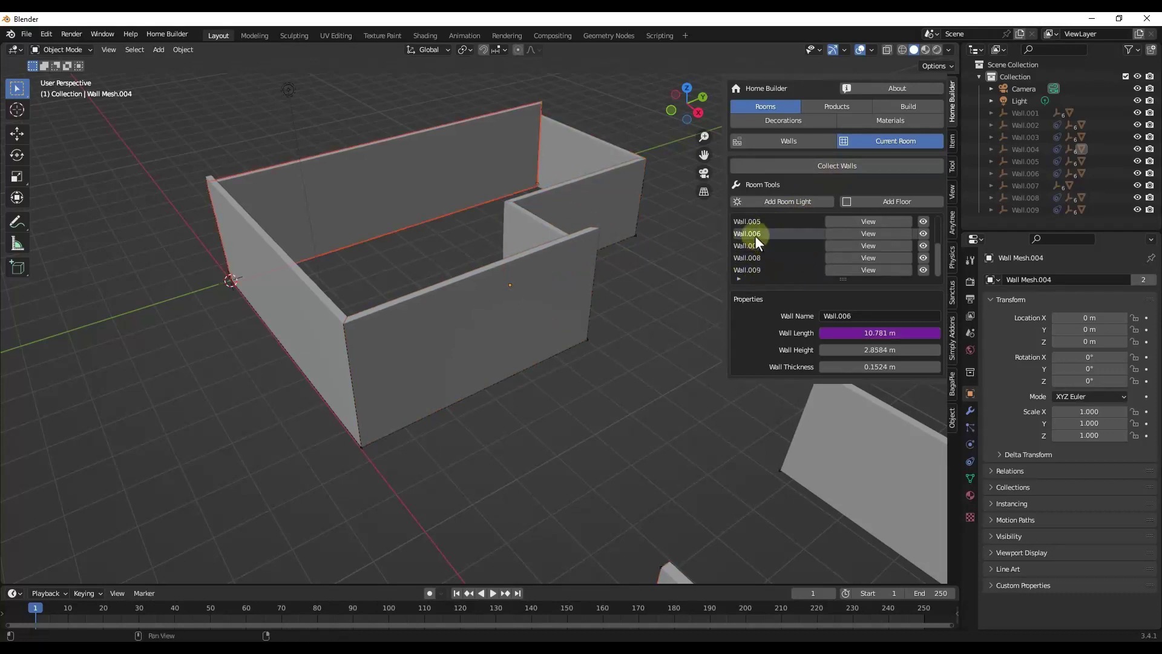
Isolate Wall.006 in its straight-on view to examine it on its own
{"action": "left_click", "coordinate": [867, 234]}
{"action": "scroll", "coordinate": [684, 298], "scroll_direction": "down", "scroll_amount": 3}
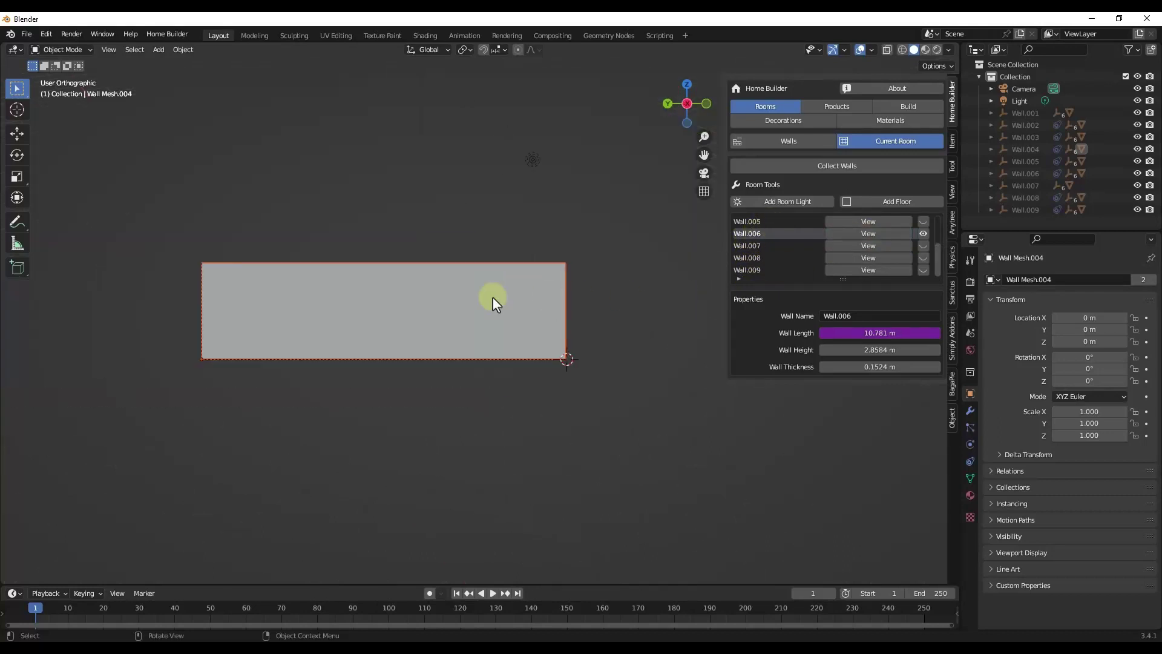
{"action": "scroll", "coordinate": [493, 297], "scroll_direction": "up", "scroll_amount": 1}
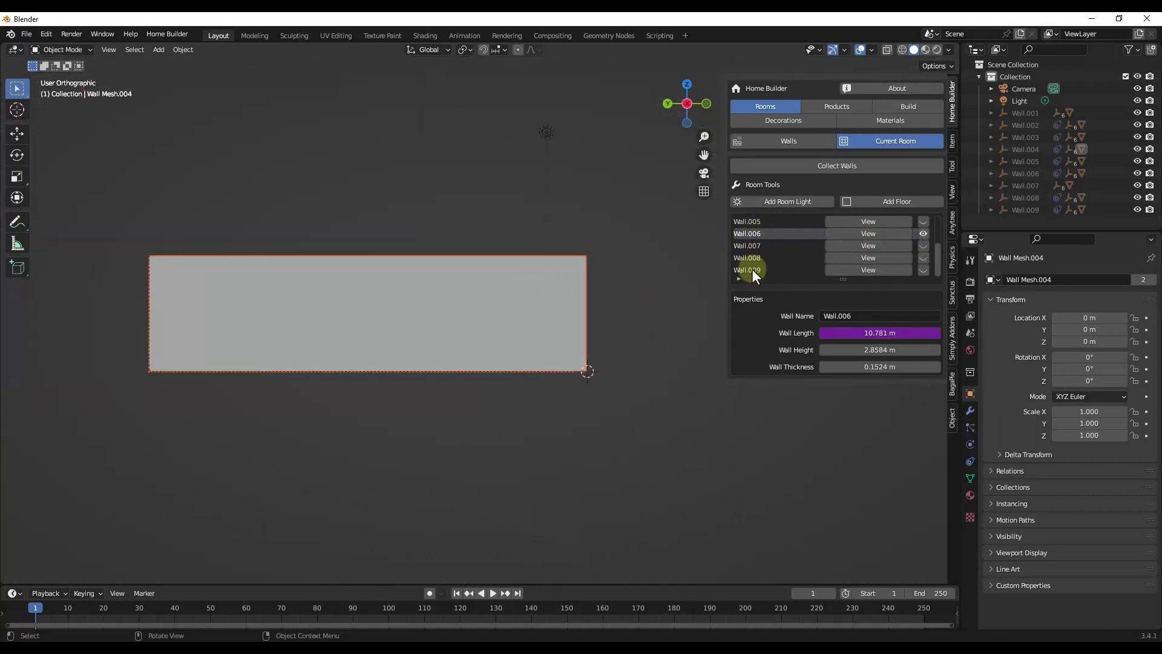
{"action": "left_click", "coordinate": [874, 234]}
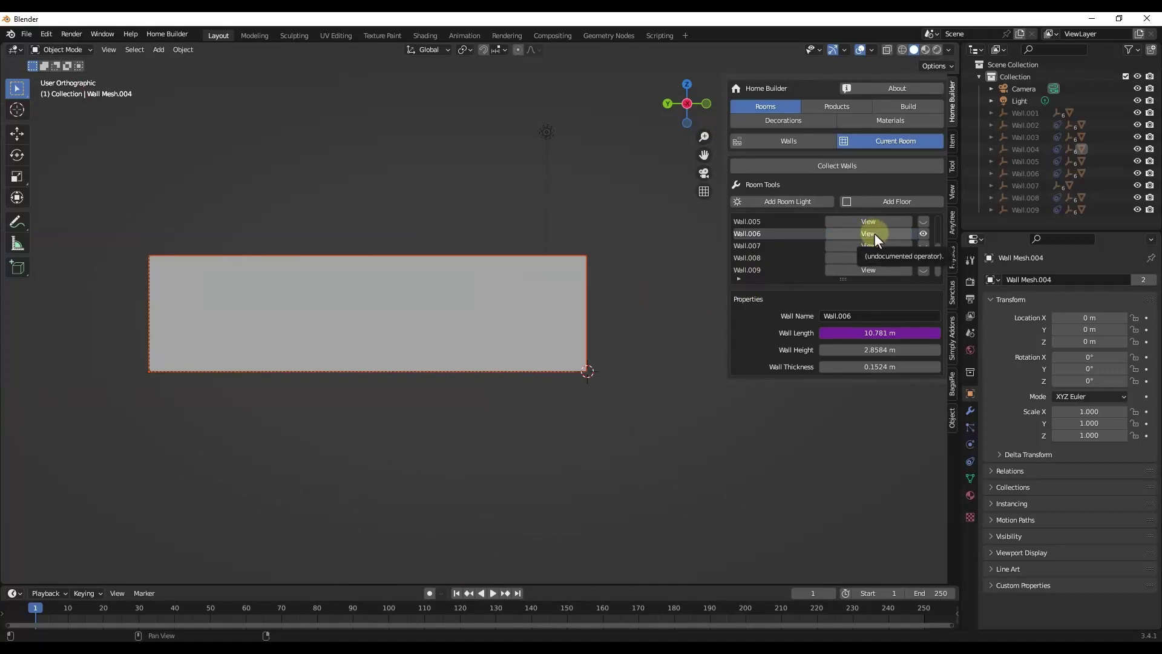
Toggle the viewport between perspective and orthographic projection with all the walls in view, finishing in orthographic
{"action": "left_click", "coordinate": [704, 191]}
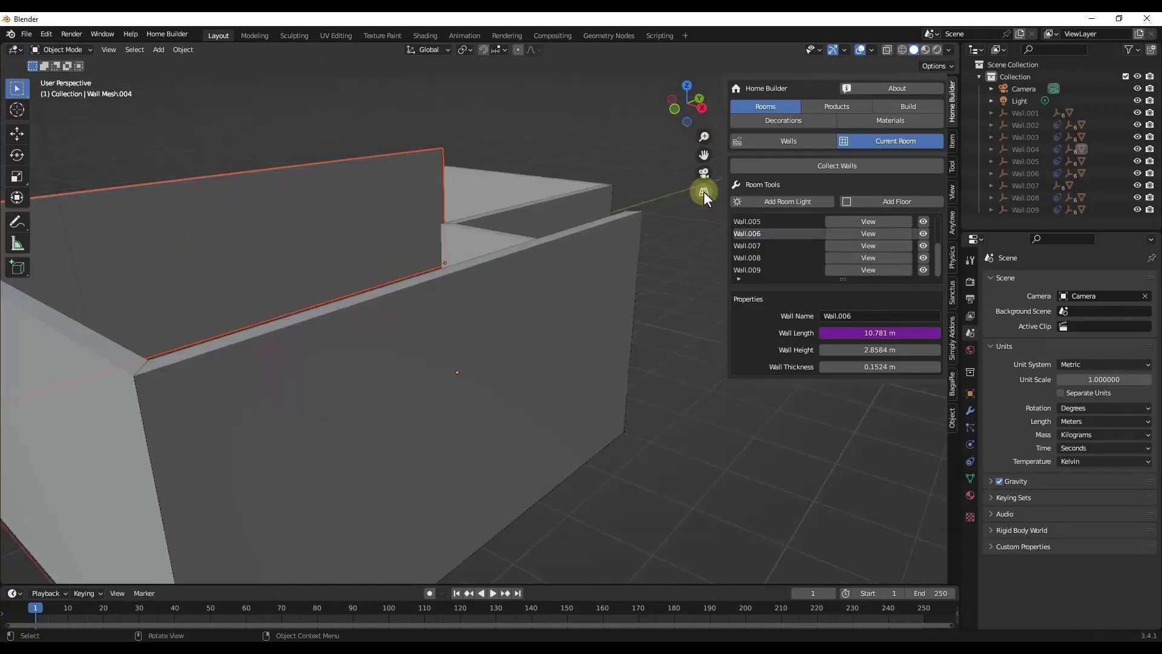
{"action": "left_click", "coordinate": [703, 191]}
{"action": "left_click", "coordinate": [704, 191]}
{"action": "left_click", "coordinate": [704, 191]}
{"action": "scroll", "coordinate": [615, 224], "scroll_direction": "down", "scroll_amount": 3}
{"action": "scroll", "coordinate": [353, 212], "scroll_direction": "down", "scroll_amount": 3}
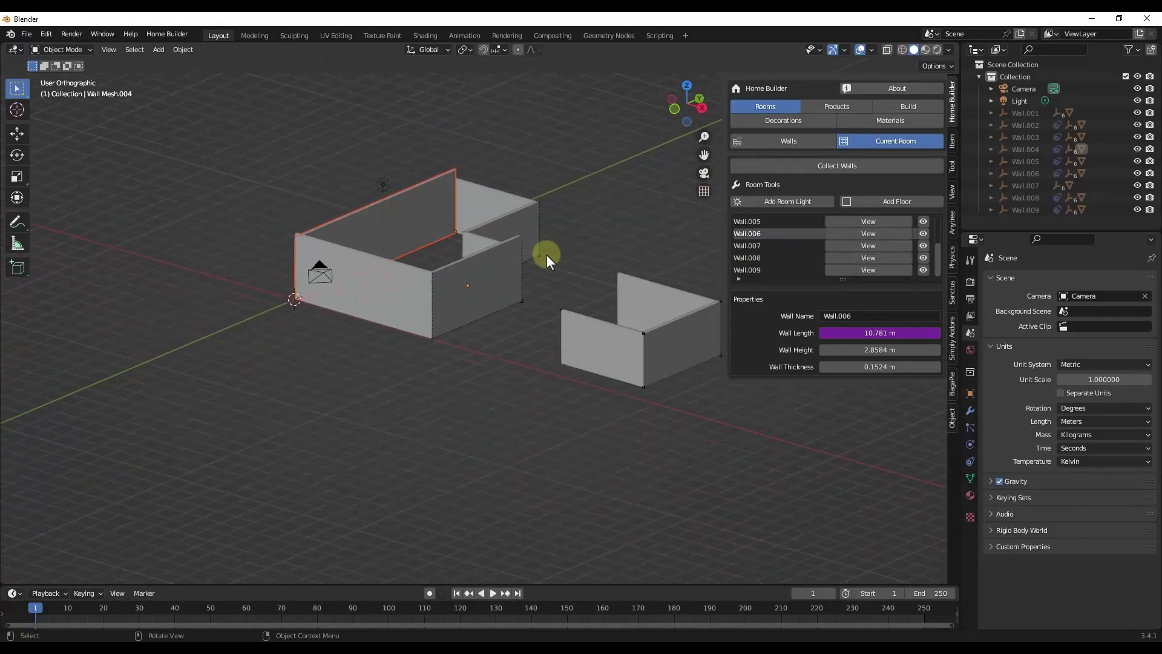
{"action": "scroll", "coordinate": [566, 215], "scroll_direction": "up", "scroll_amount": 1}
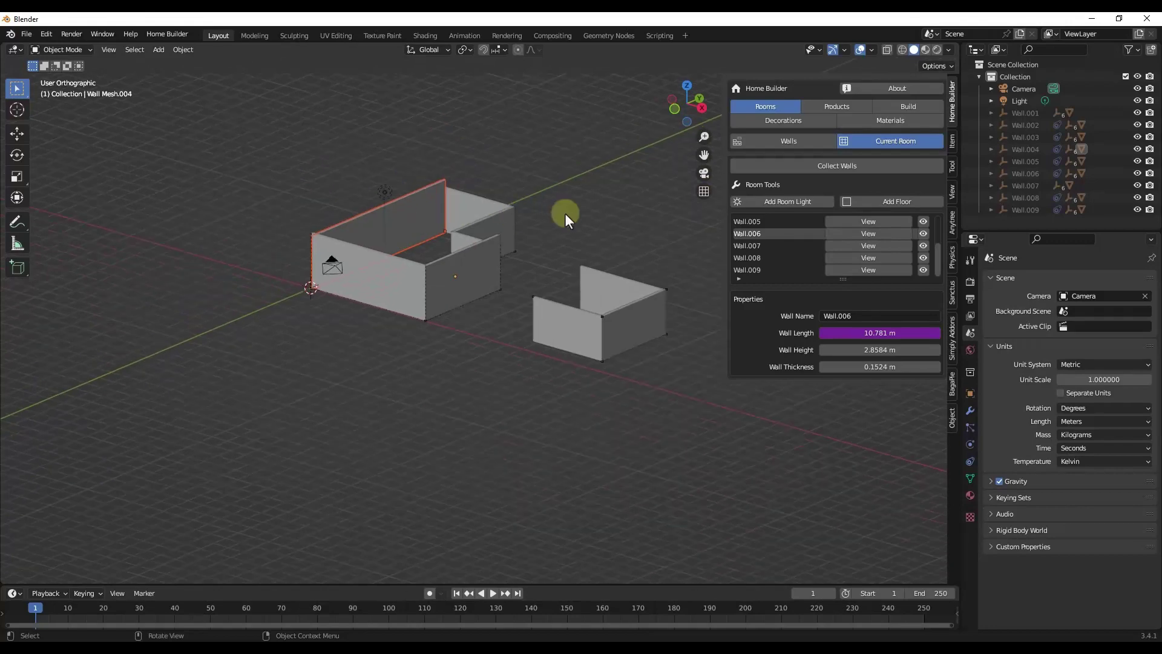
Add a floor beneath the current room's walls and examine it with the viewport back in perspective
{"action": "left_click", "coordinate": [873, 203]}
{"action": "middle_click_drag", "start_coordinate": [627, 267], "coordinate": [315, 253]}
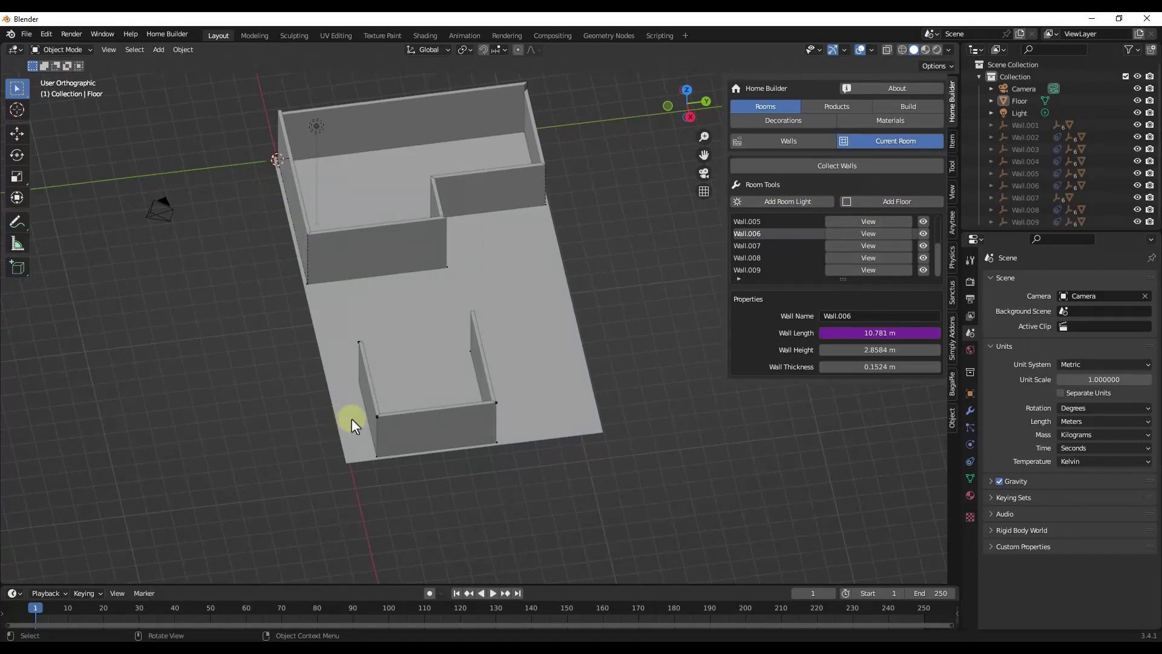
{"action": "middle_click_drag", "start_coordinate": [460, 390], "coordinate": [721, 228]}
{"action": "left_click", "coordinate": [703, 192]}
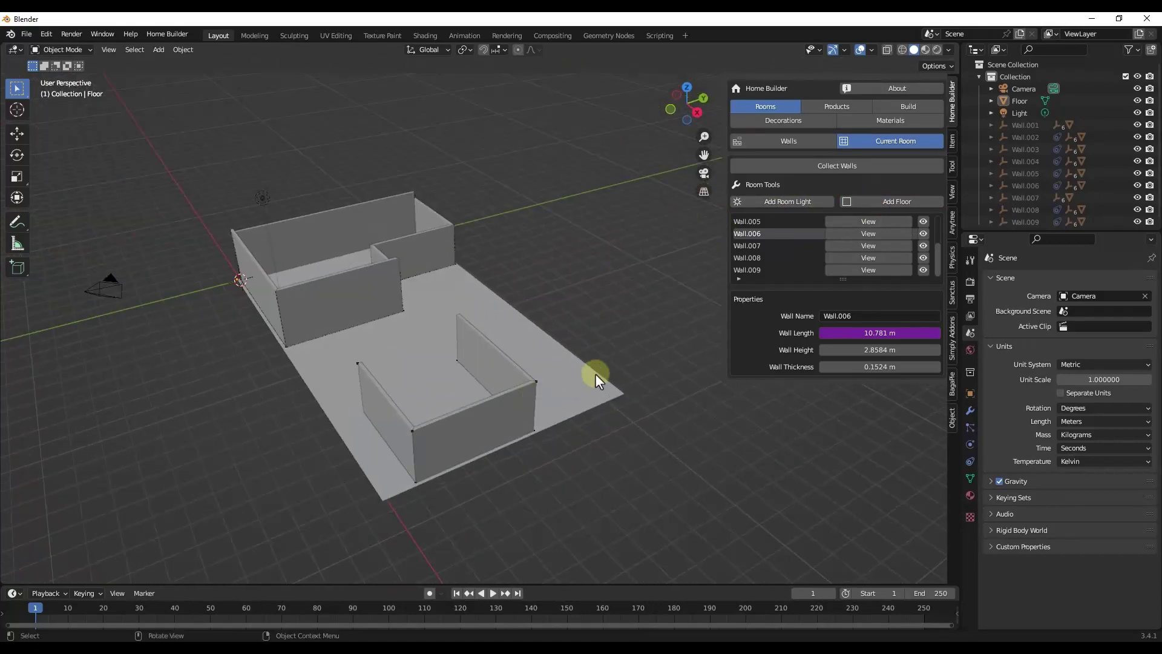
{"action": "middle_click_drag", "start_coordinate": [595, 373], "coordinate": [598, 288]}
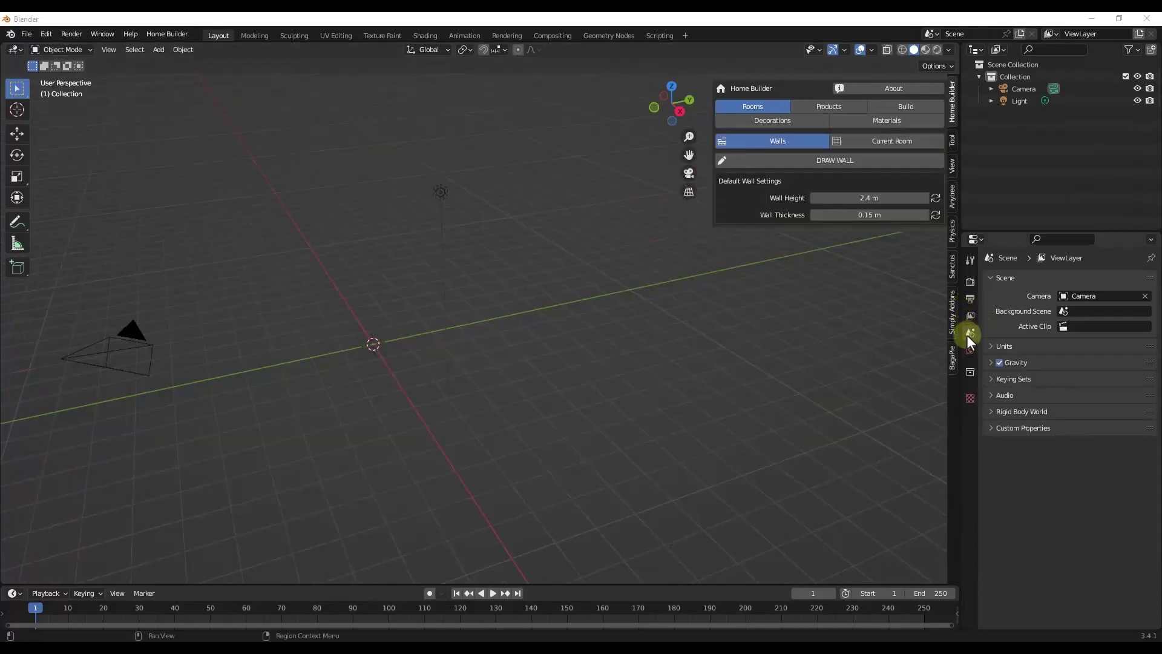
Set the empty scene's unit system to Imperial, try Metric again, and finish with Imperial
{"action": "left_click", "coordinate": [1003, 345]}
{"action": "left_click", "coordinate": [1078, 363]}
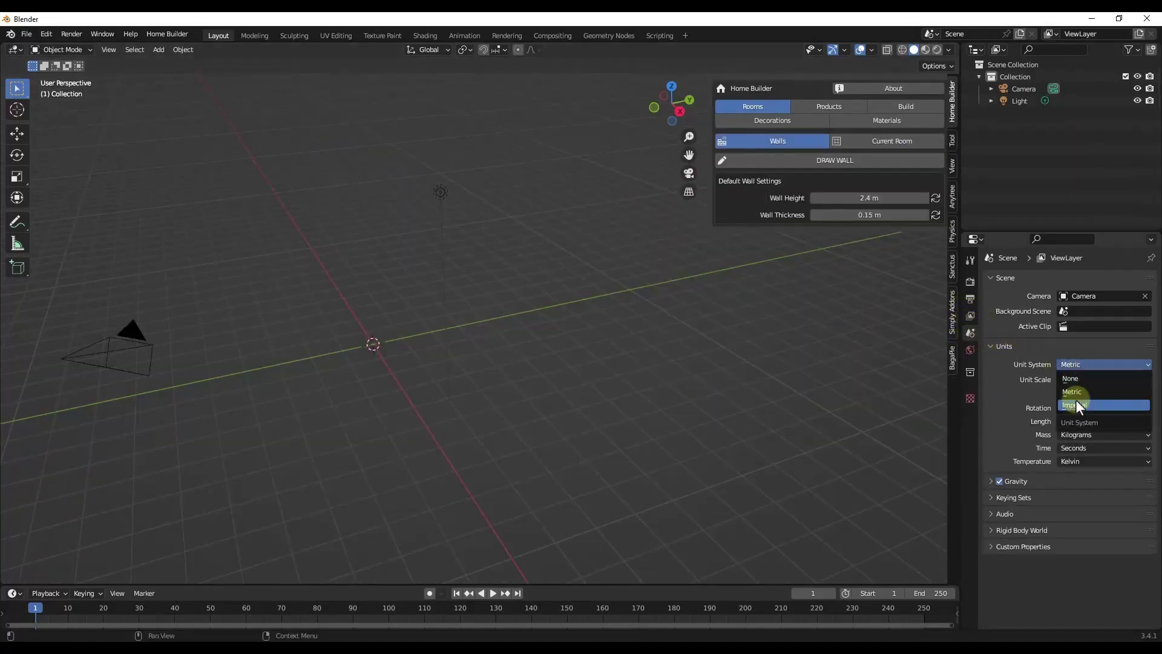
{"action": "left_click", "coordinate": [1077, 405]}
{"action": "left_click", "coordinate": [1075, 363]}
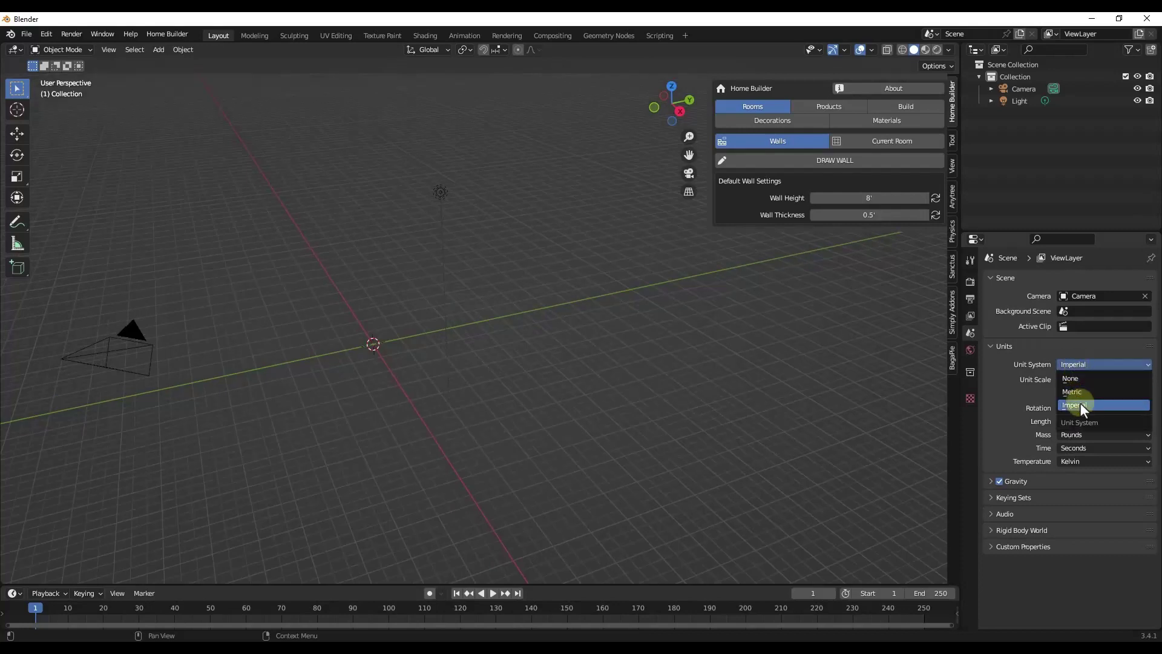
{"action": "left_click", "coordinate": [1080, 402]}
{"action": "left_click", "coordinate": [1075, 363]}
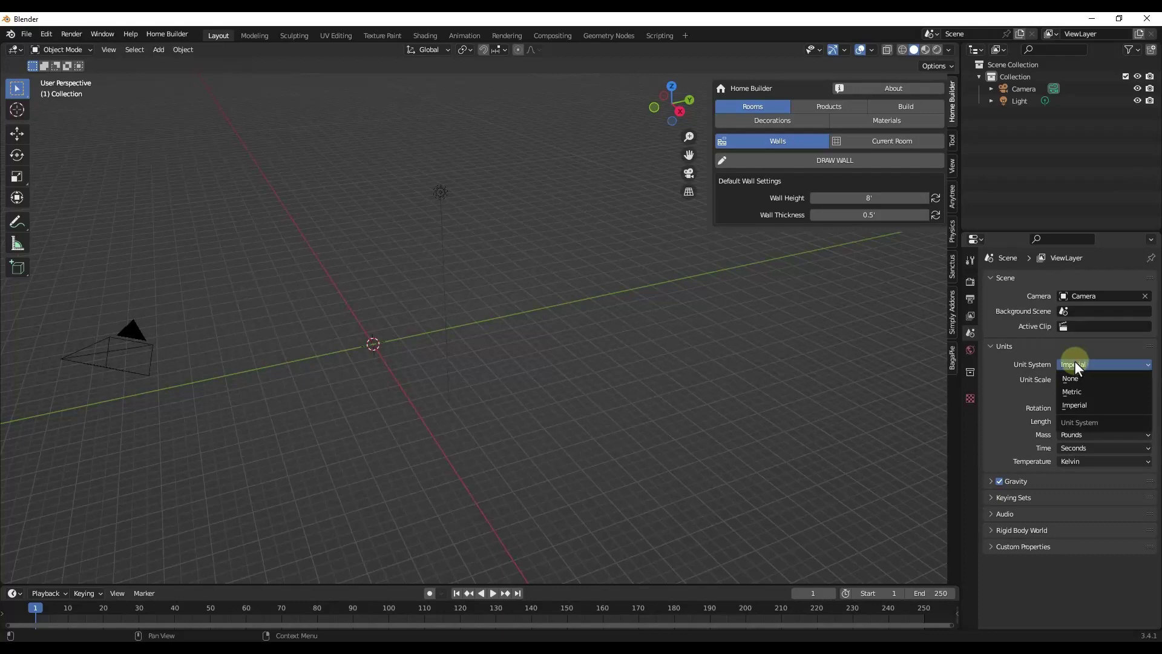
{"action": "left_click", "coordinate": [1074, 398]}
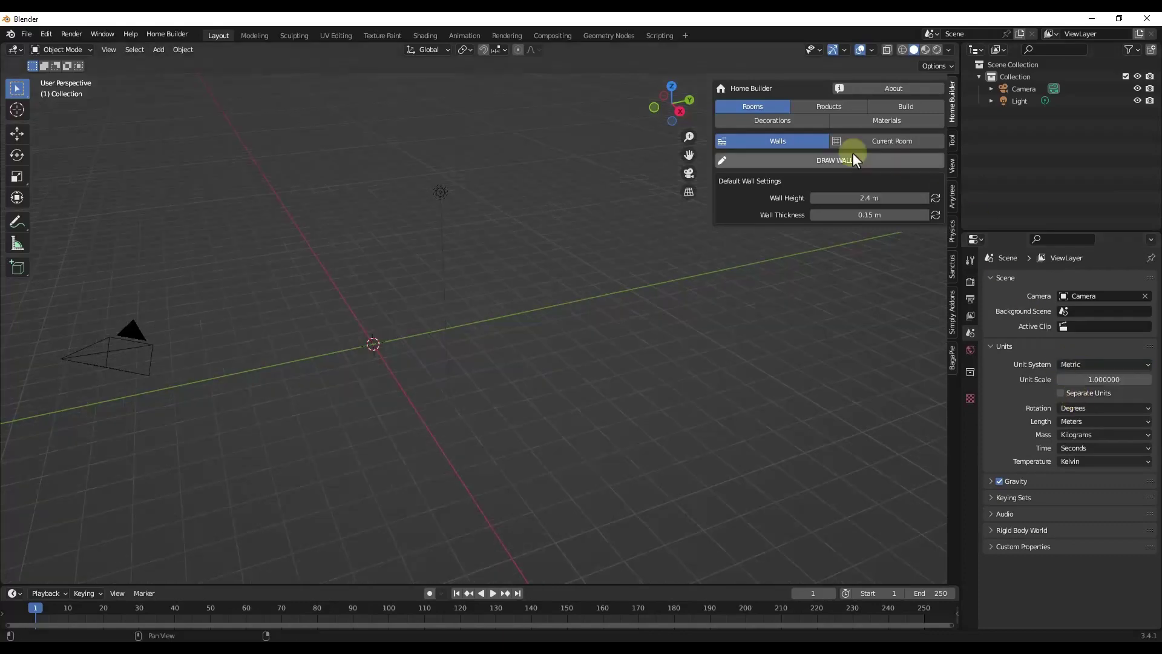
{"action": "left_click", "coordinate": [1087, 363]}
{"action": "left_click", "coordinate": [1071, 409]}
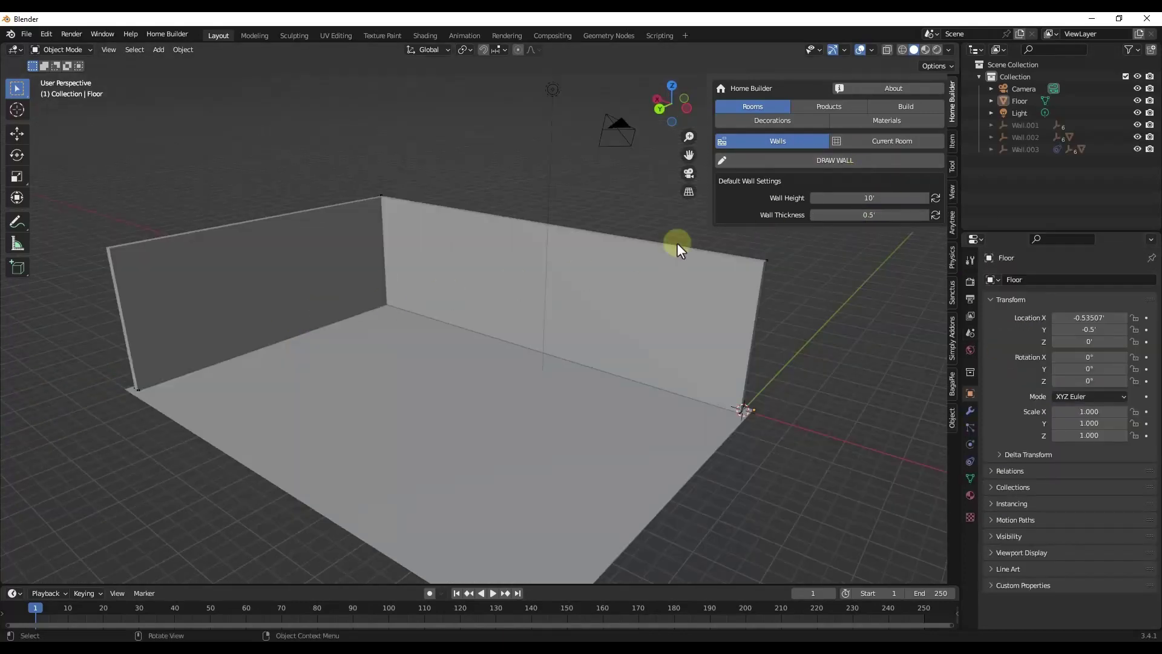
Browse the product library's Cabinets, Appliances, Doors and Windows, and Bathroom Fixtures categories
{"action": "left_click", "coordinate": [827, 107]}
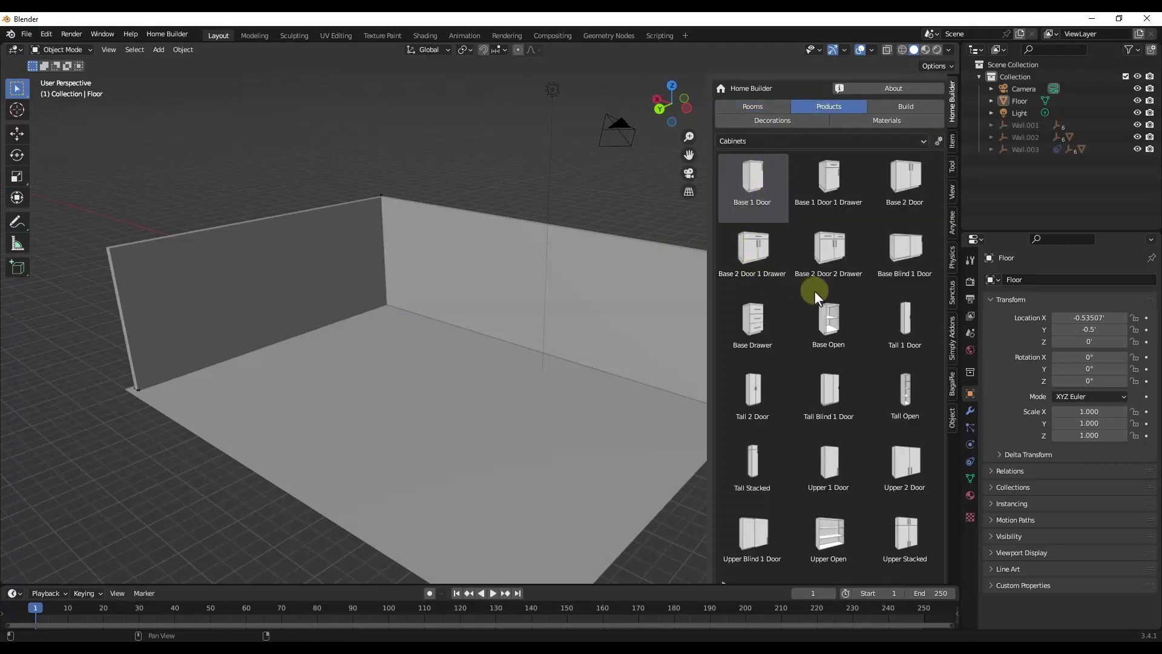
{"action": "left_click", "coordinate": [801, 137]}
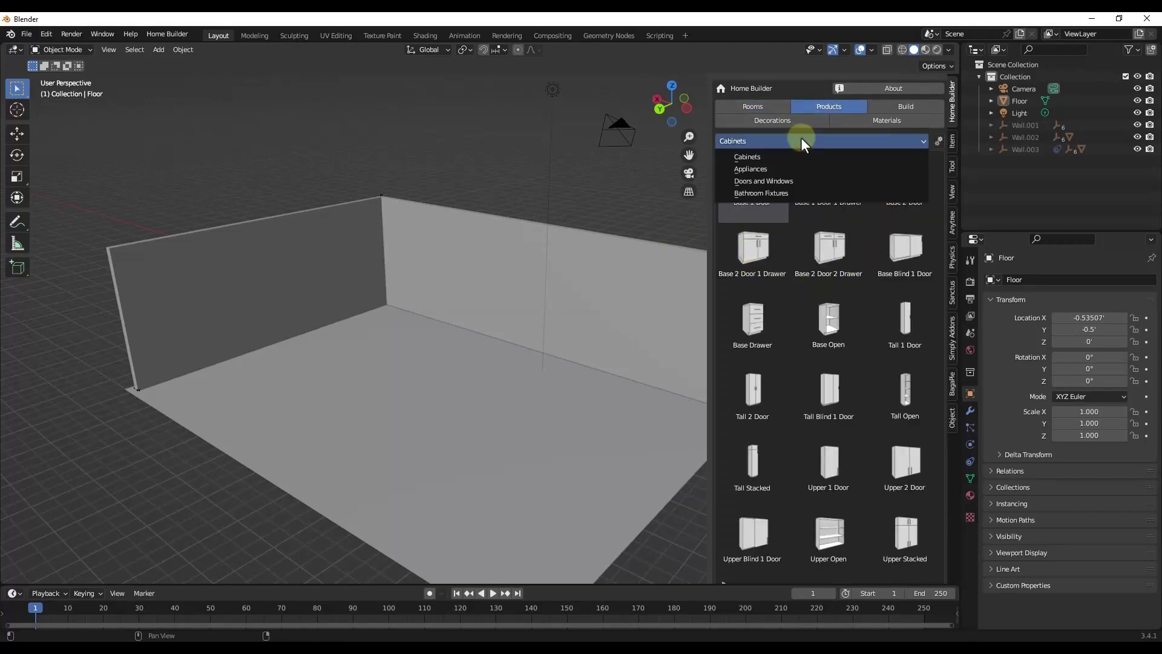
{"action": "left_click", "coordinate": [793, 140]}
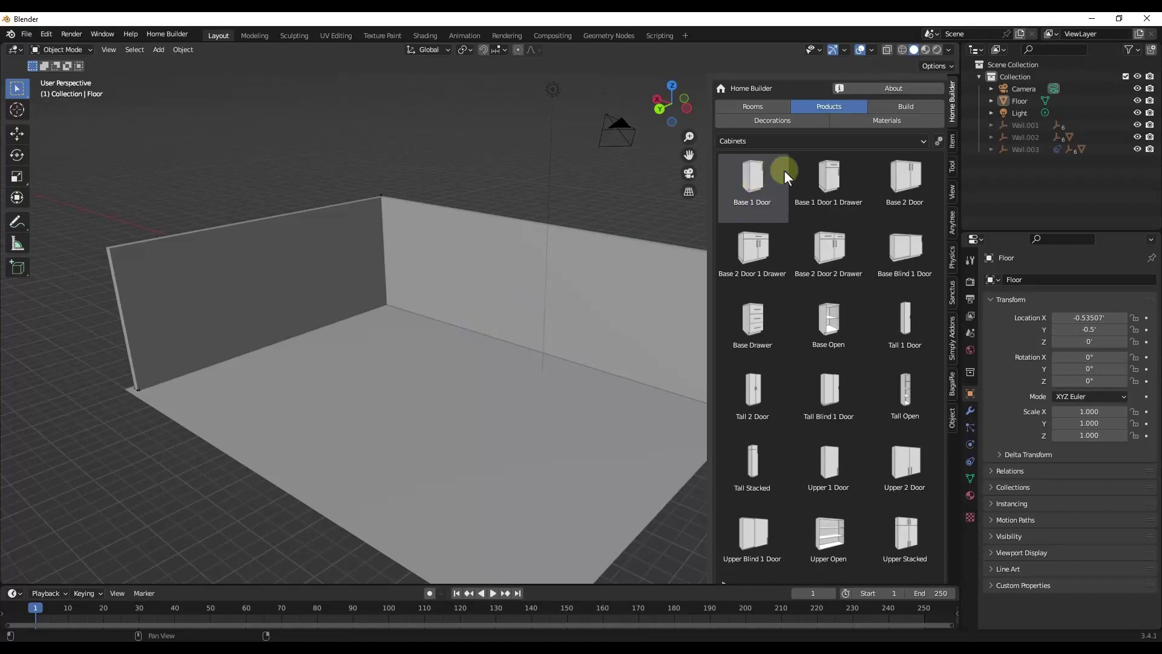
{"action": "left_click", "coordinate": [803, 141]}
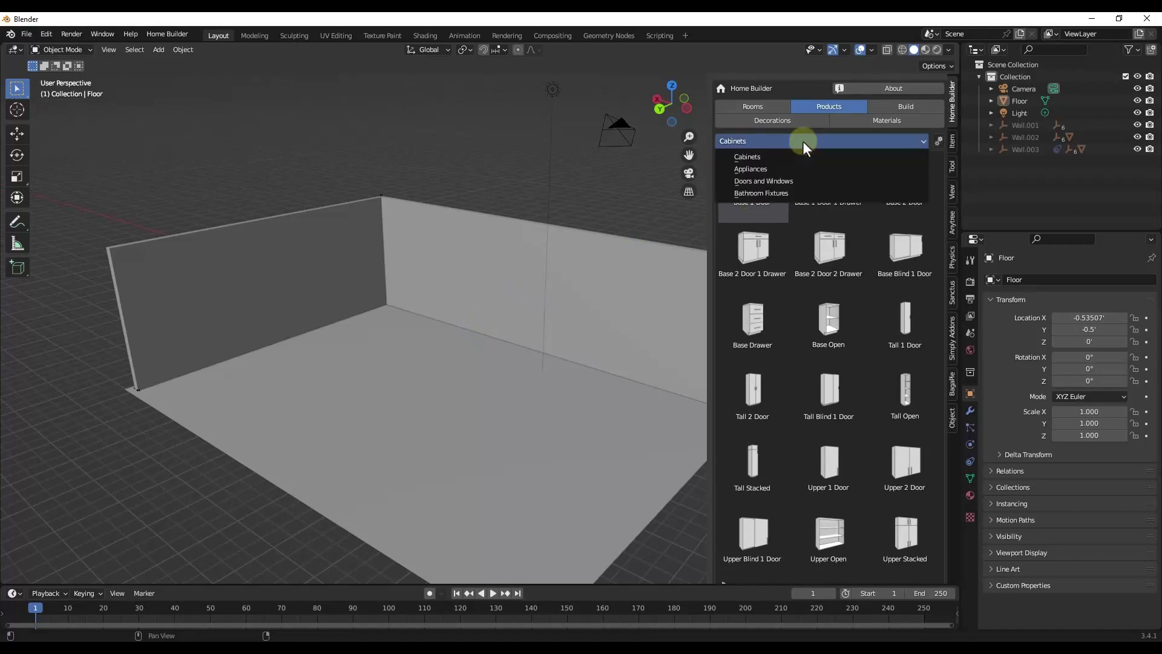
{"action": "left_click", "coordinate": [760, 161]}
{"action": "left_click", "coordinate": [784, 139]}
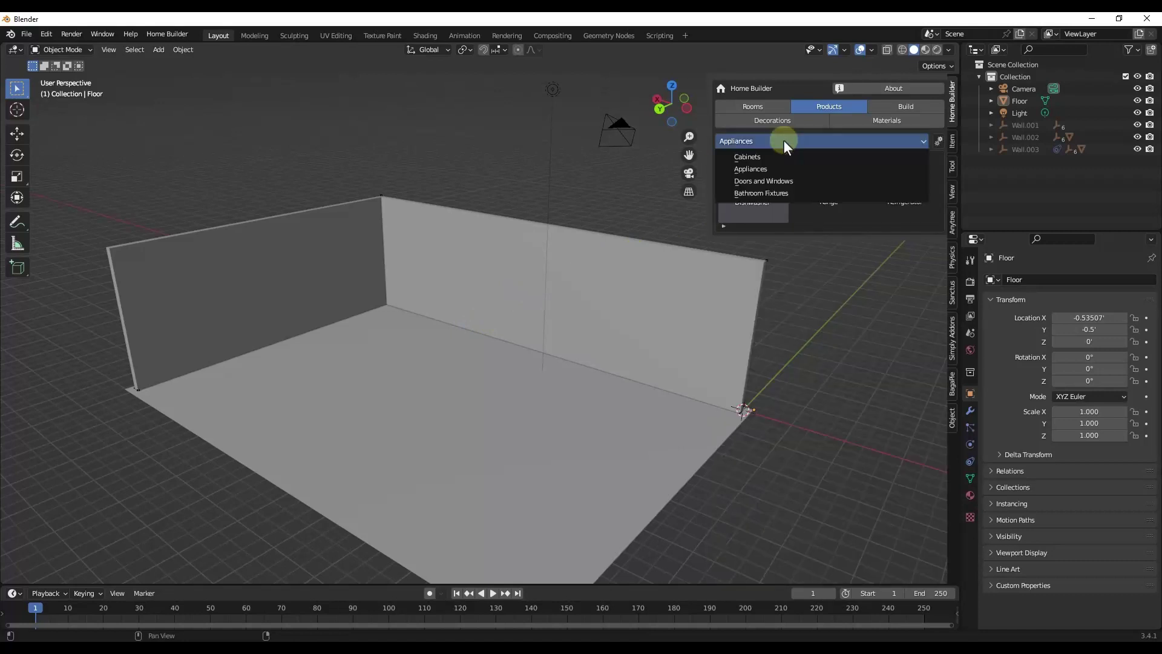
{"action": "left_click", "coordinate": [768, 179]}
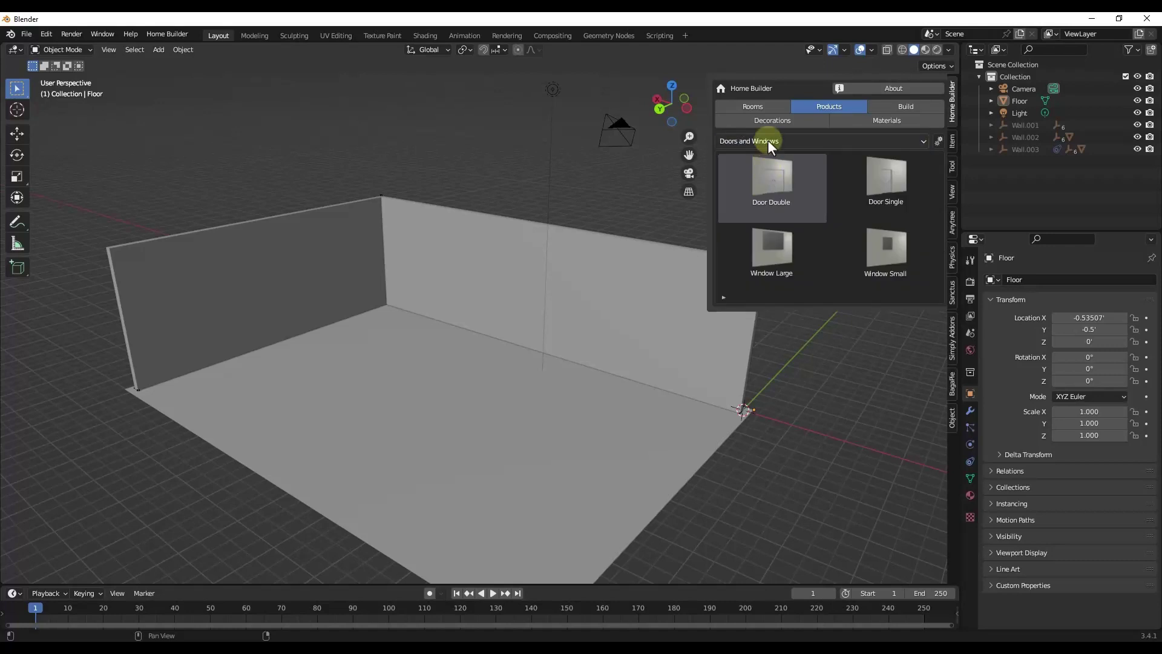
{"action": "left_click", "coordinate": [767, 140]}
{"action": "left_click", "coordinate": [766, 195]}
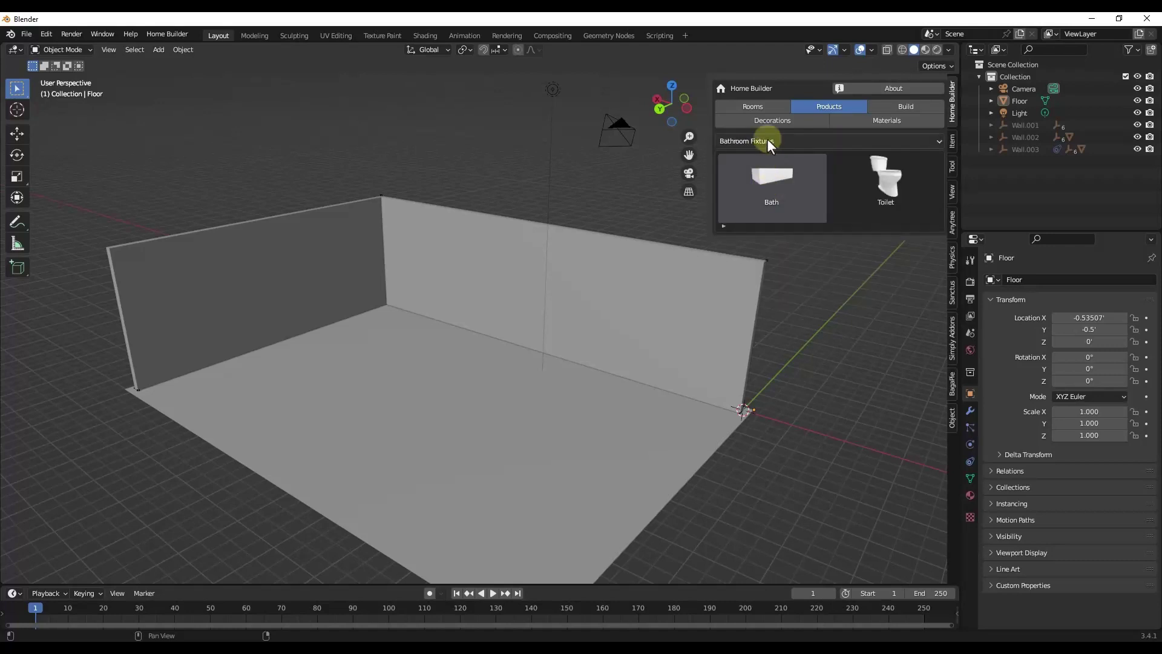
{"action": "left_click", "coordinate": [768, 140]}
{"action": "left_click", "coordinate": [760, 157]}
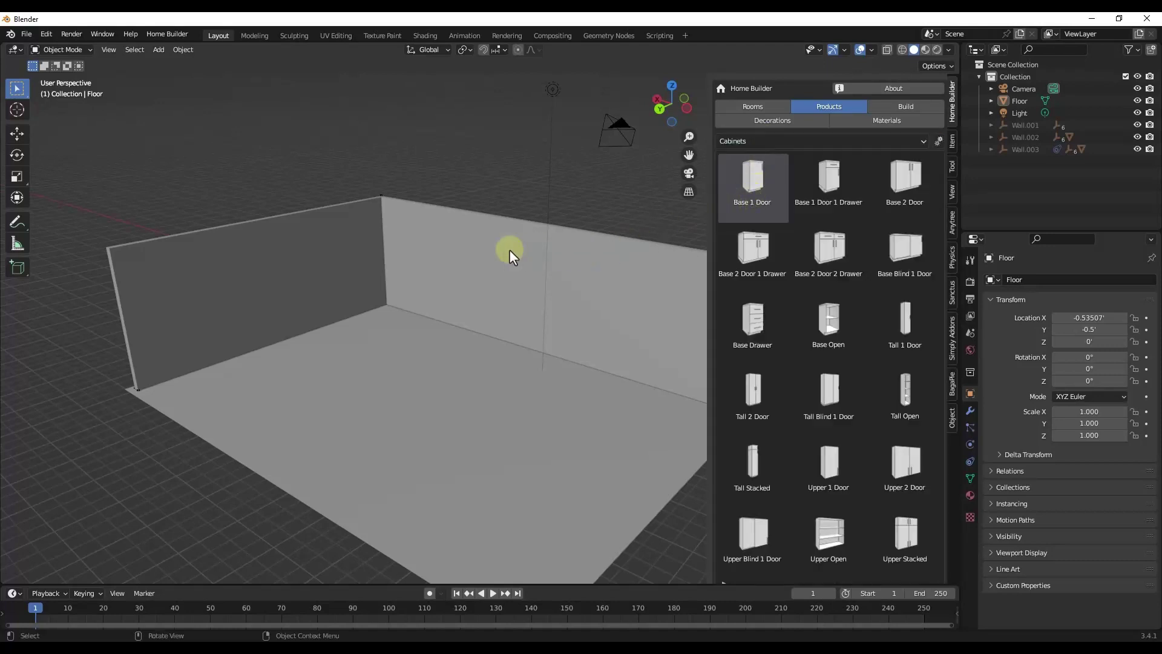
Place a Door Single from Doors and Windows on the long wall near the room's corner and inspect both sides
{"action": "left_click", "coordinate": [747, 139]}
{"action": "left_click", "coordinate": [757, 180]}
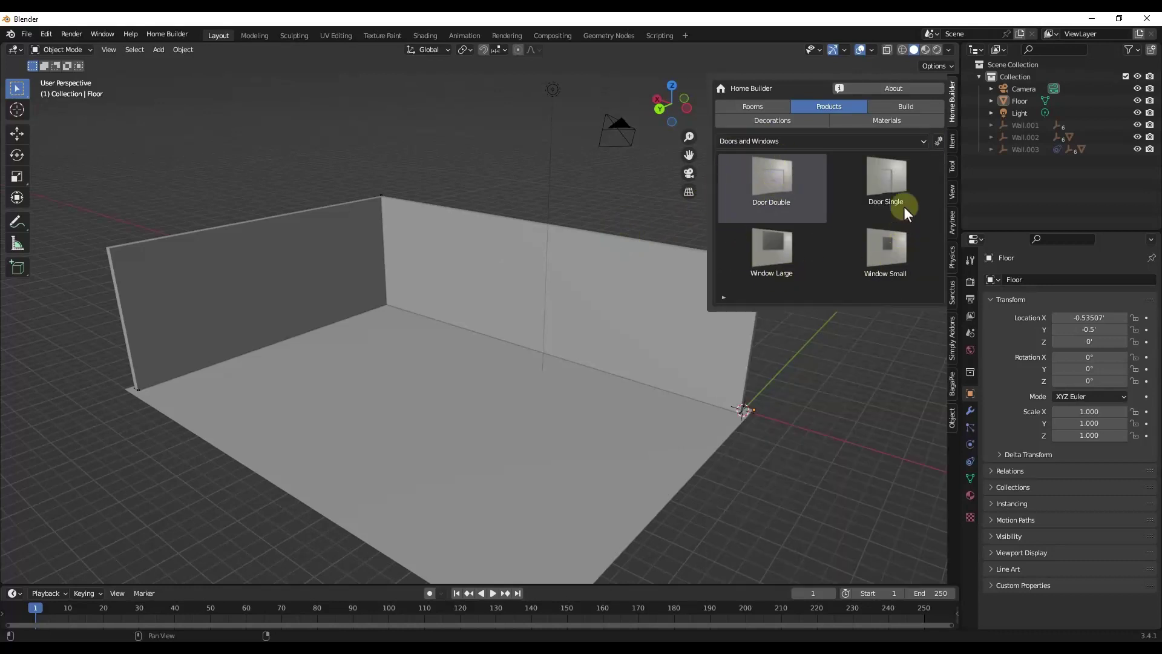
{"action": "left_click", "coordinate": [895, 183]}
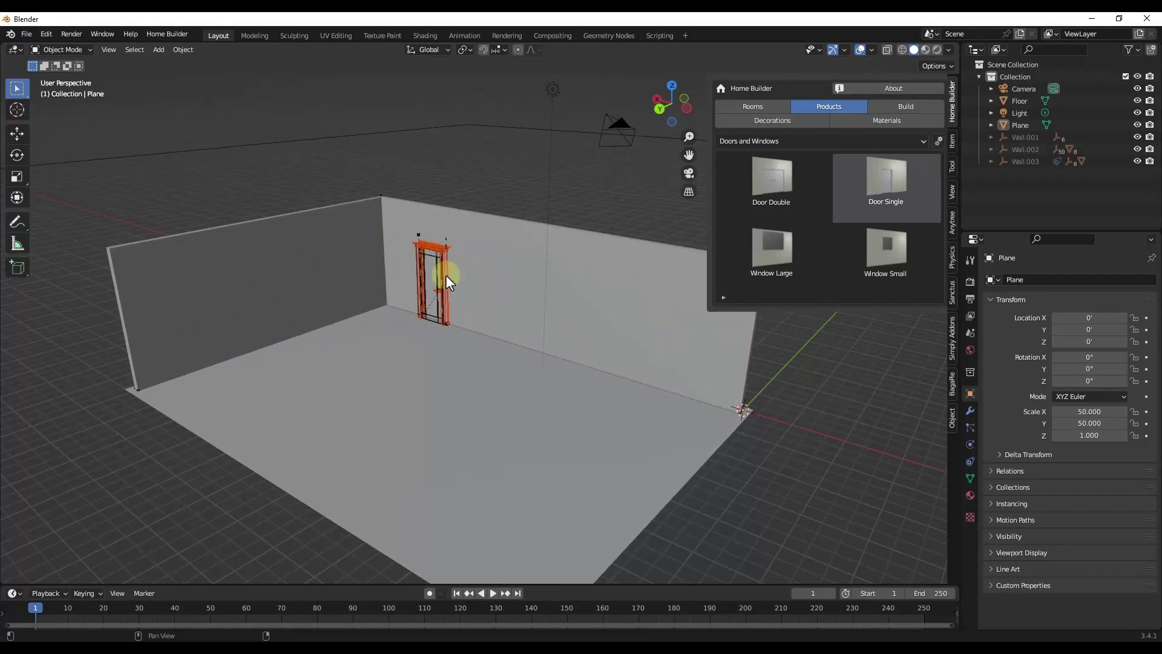
{"action": "left_click", "coordinate": [441, 271]}
{"action": "scroll", "coordinate": [467, 265], "scroll_direction": "up", "scroll_amount": 6}
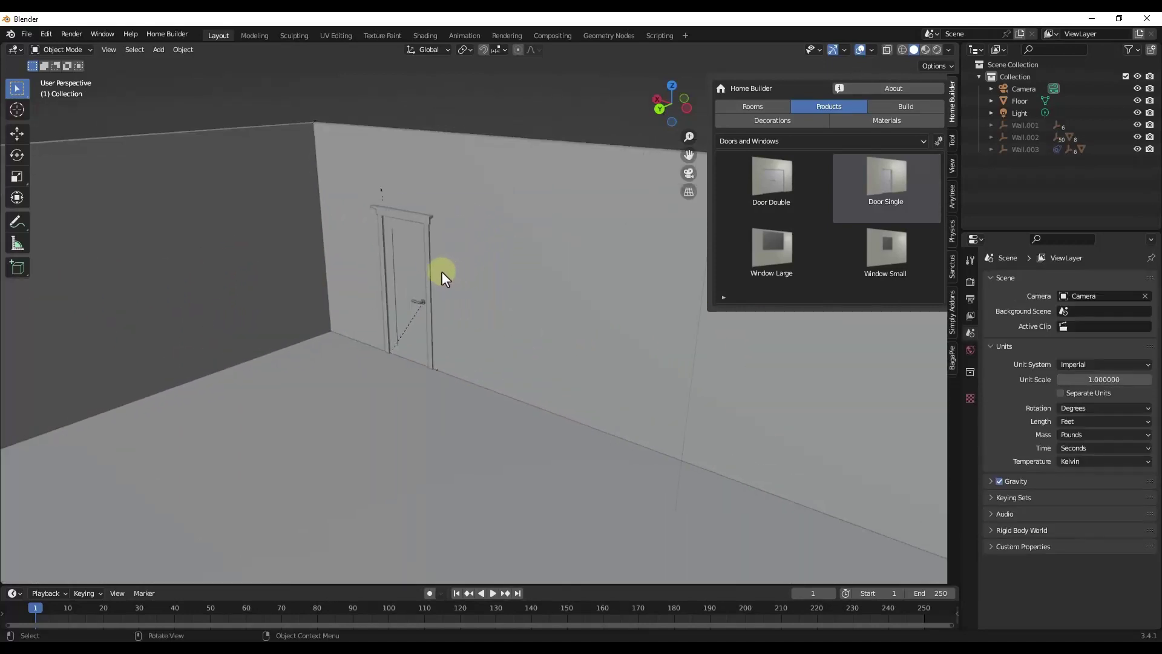
{"action": "middle_click_drag", "start_coordinate": [571, 260], "coordinate": [514, 375]}
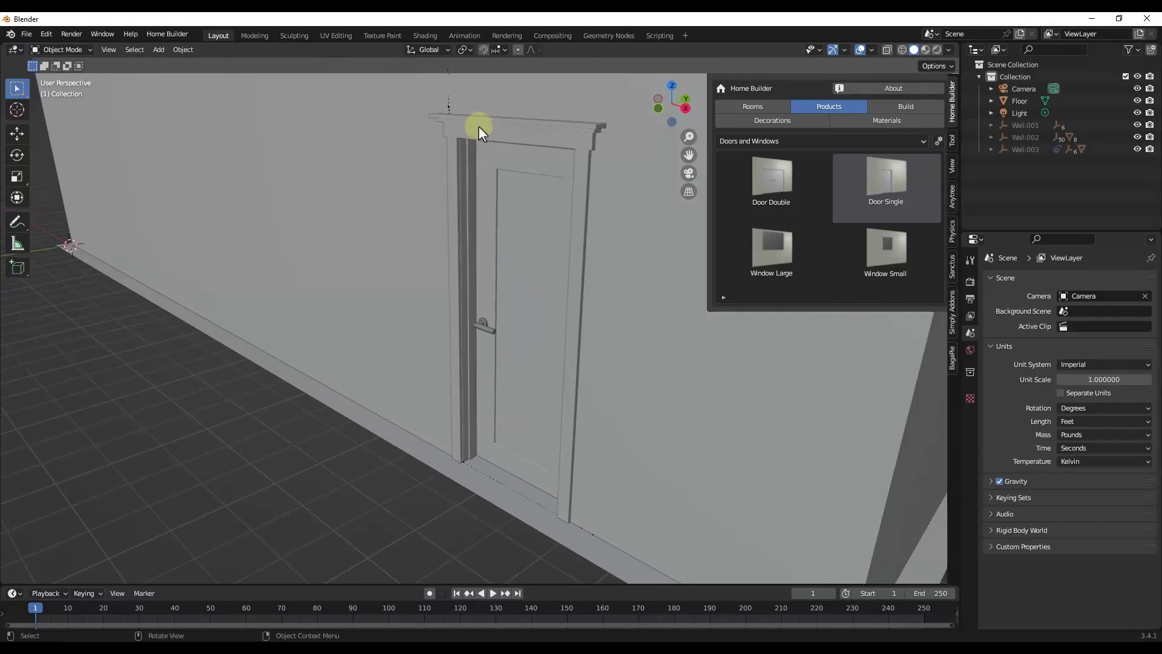
{"action": "middle_click_drag", "start_coordinate": [442, 408], "coordinate": [496, 325]}
Place a Window Large on the wall adjoining the door's wall, near the corner, and select its frame
{"action": "scroll", "coordinate": [393, 350], "scroll_direction": "down", "scroll_amount": 6}
{"action": "left_click", "coordinate": [760, 248]}
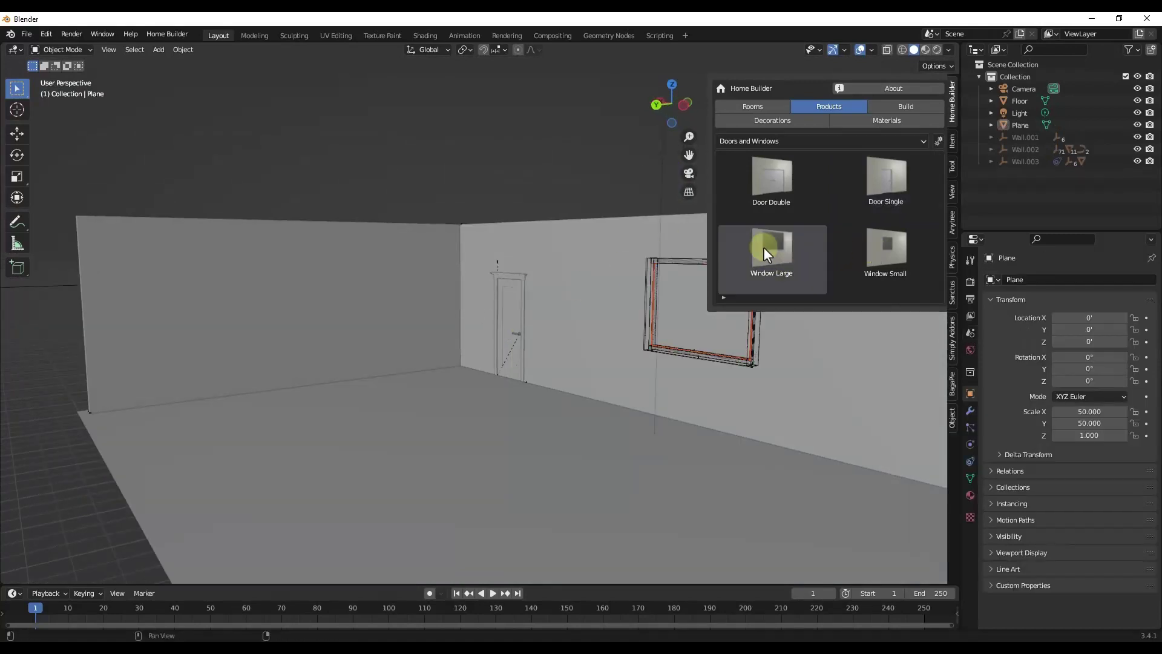
{"action": "left_click_drag", "start_coordinate": [764, 247], "coordinate": [430, 265]}
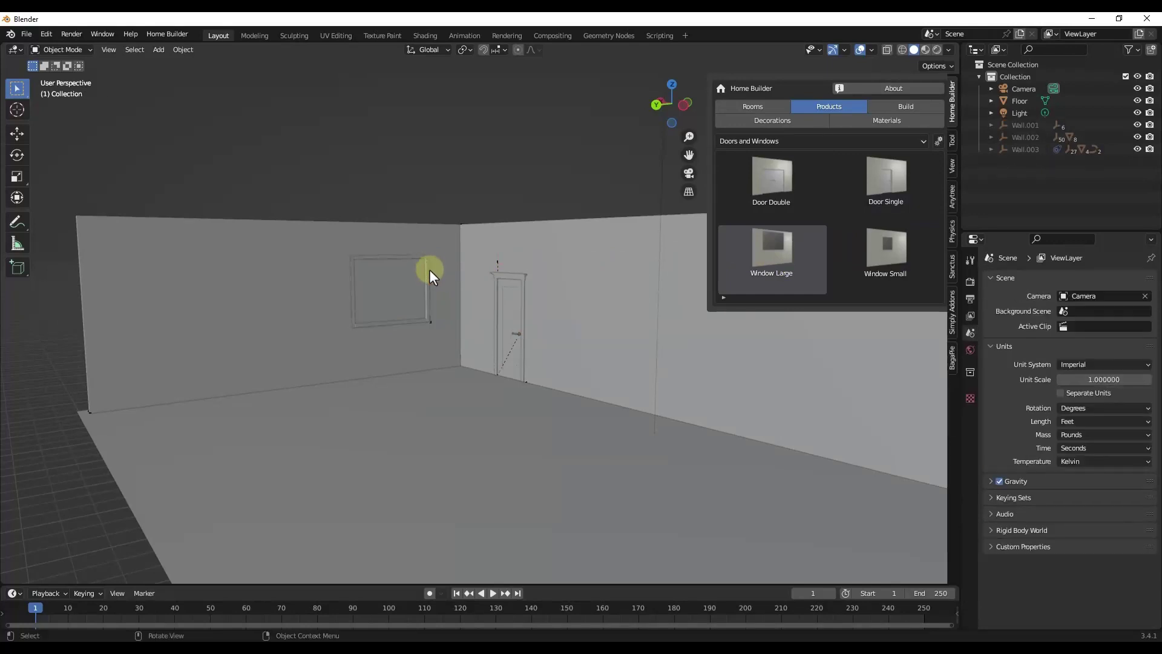
{"action": "scroll", "coordinate": [526, 273], "scroll_direction": "up", "scroll_amount": 5}
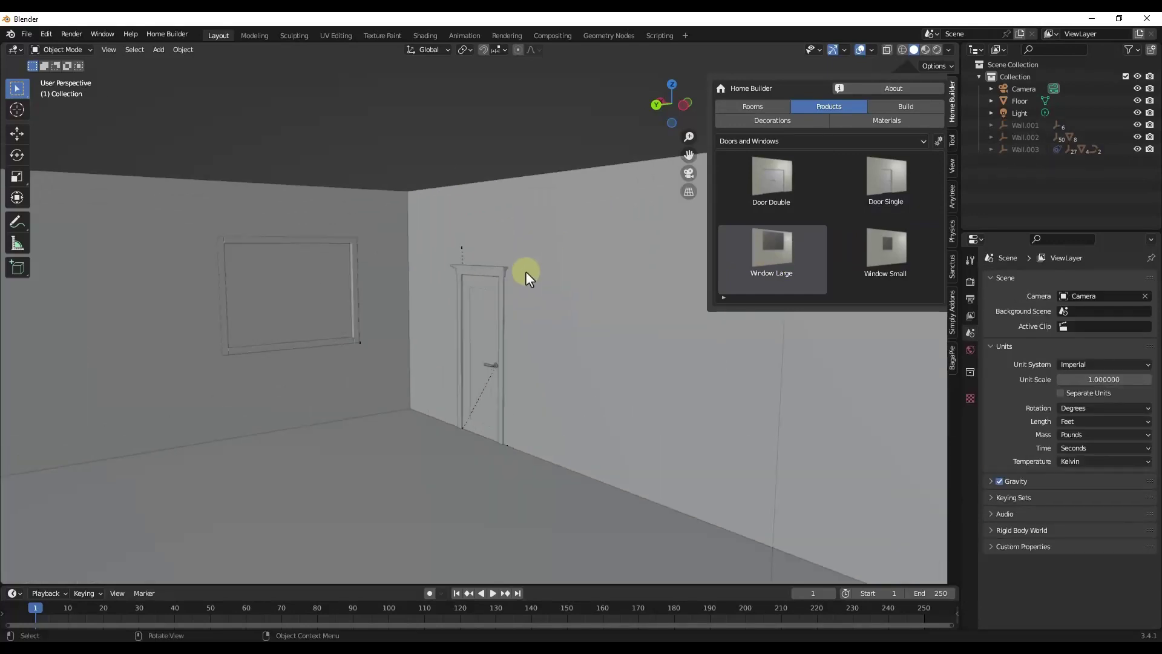
{"action": "scroll", "coordinate": [435, 256], "scroll_direction": "down", "scroll_amount": 2}
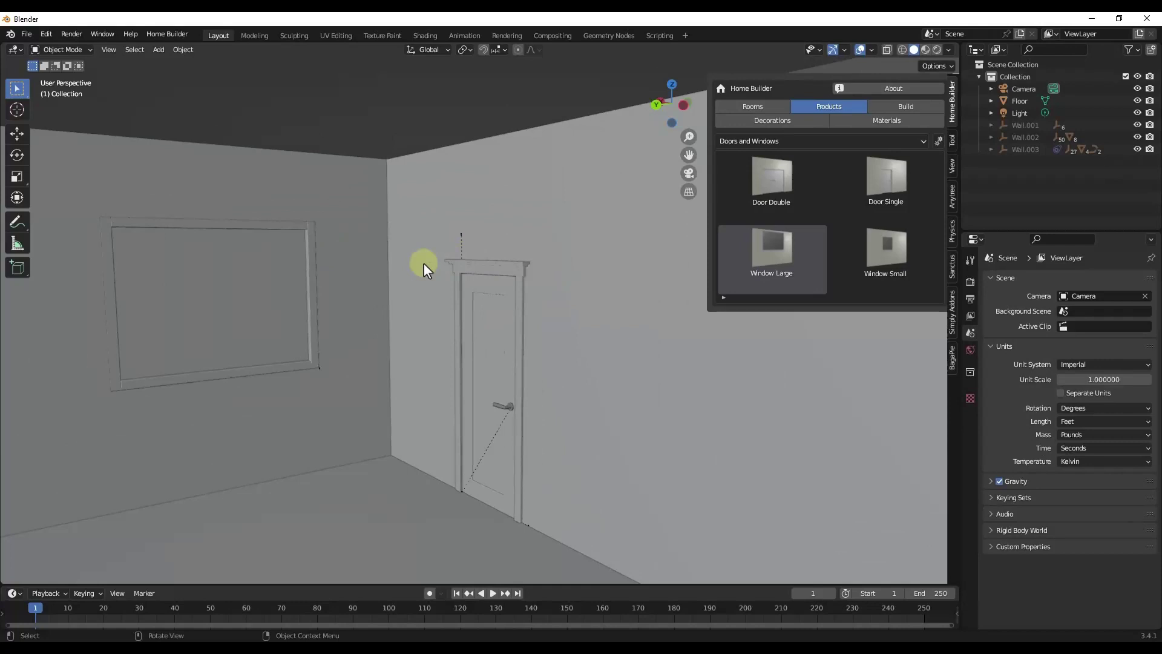
{"action": "left_click", "coordinate": [312, 240]}
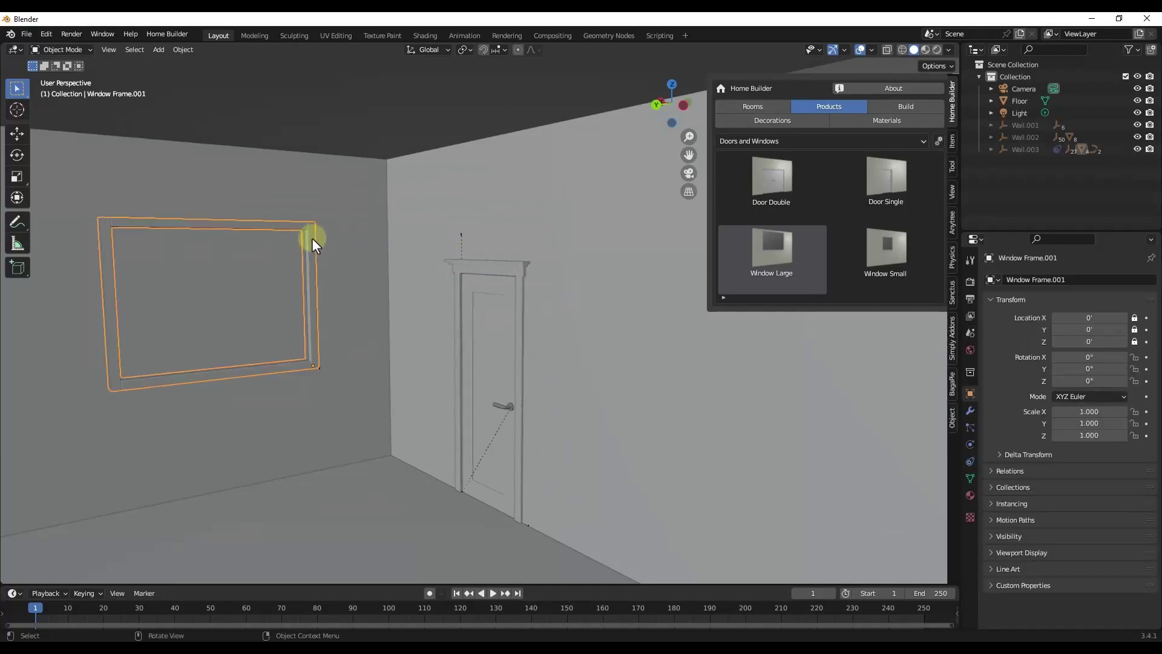
Set the large window's width to 6' and height to 4' in its window prompts
{"action": "right_click", "coordinate": [313, 240]}
{"action": "left_click", "coordinate": [316, 239]}
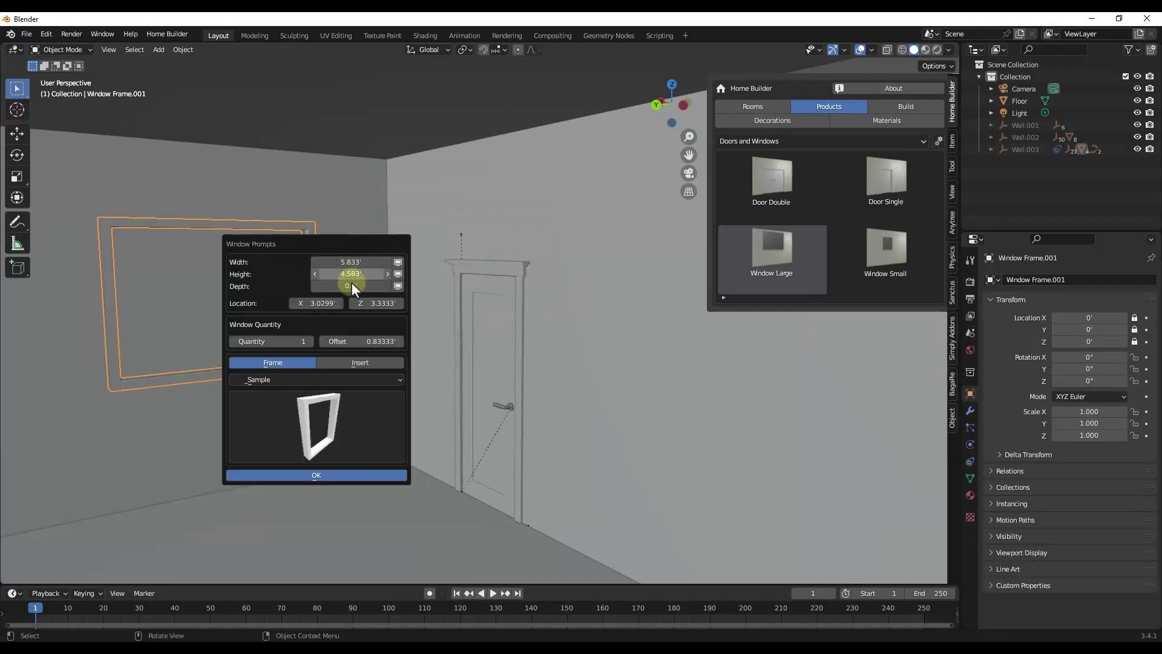
{"action": "left_click_drag", "start_coordinate": [336, 246], "coordinate": [608, 194]}
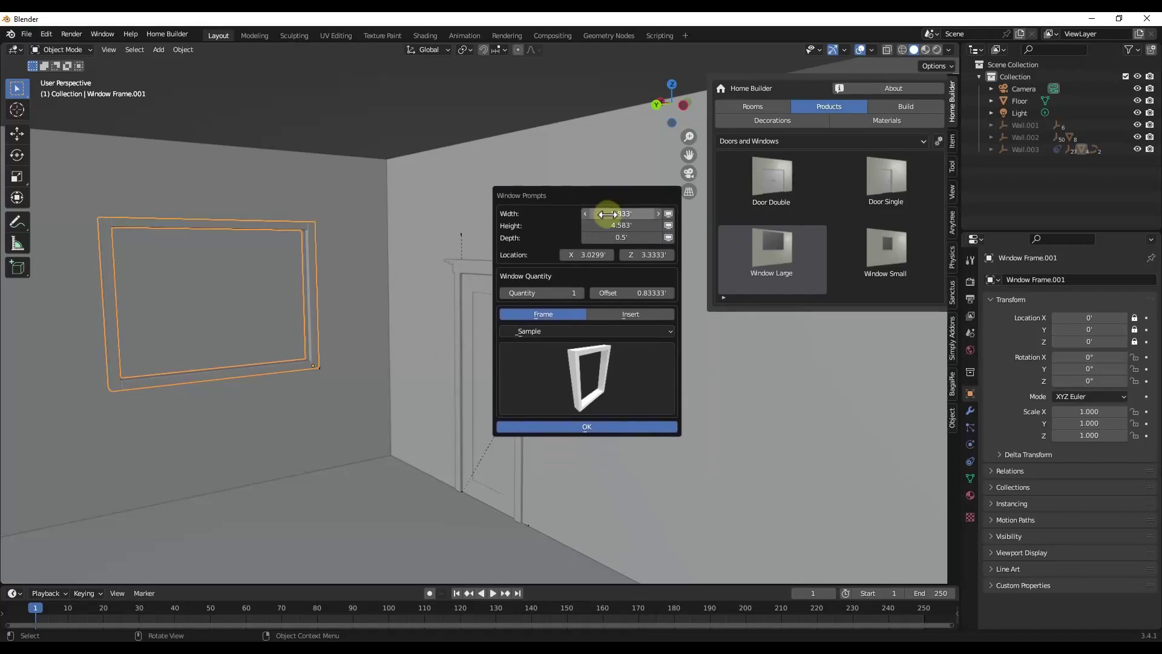
{"action": "left_click", "coordinate": [608, 213]}
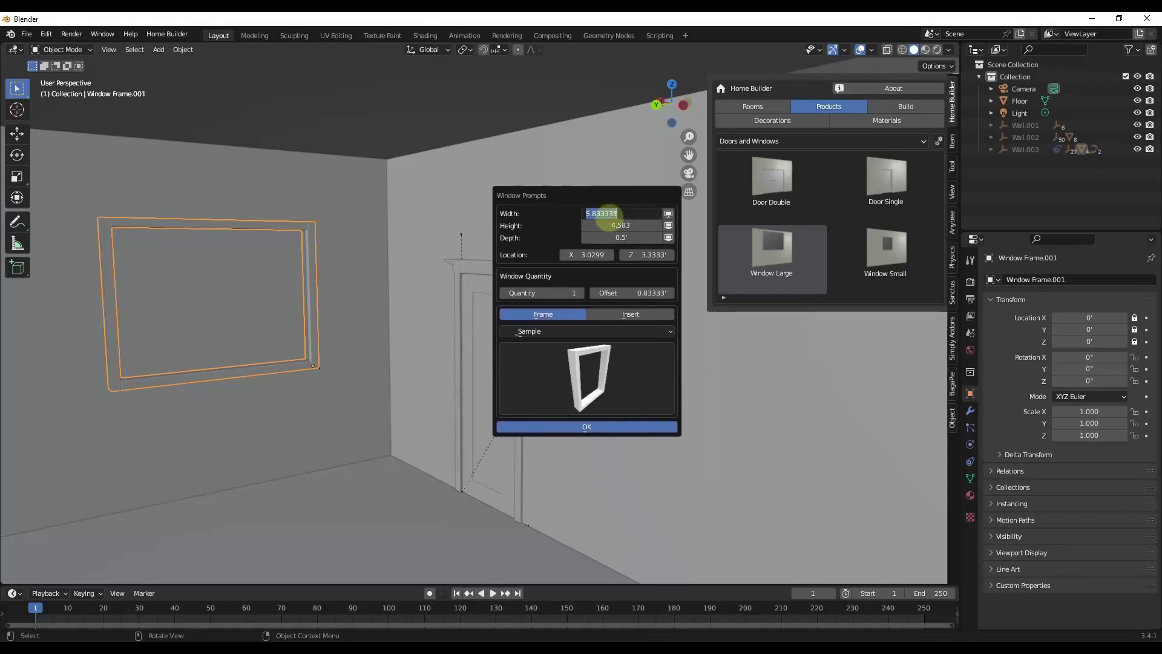
{"action": "type", "text": "6"}
{"action": "key", "text": "Tab"}
{"action": "type", "text": "4"}
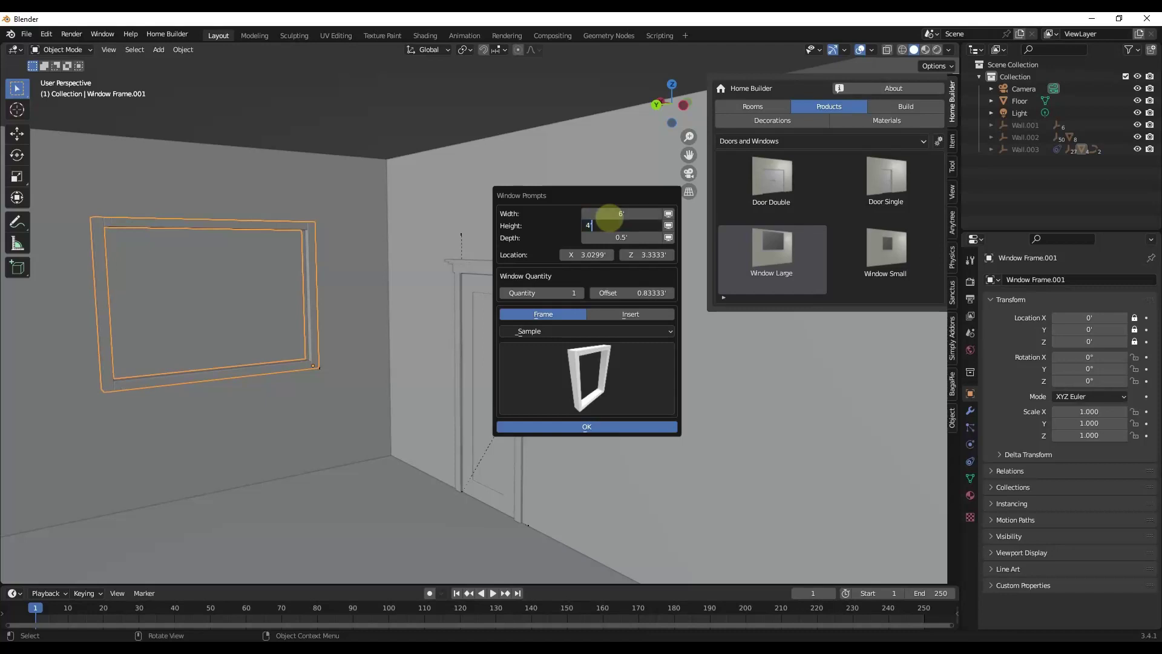
{"action": "key", "text": "Return"}
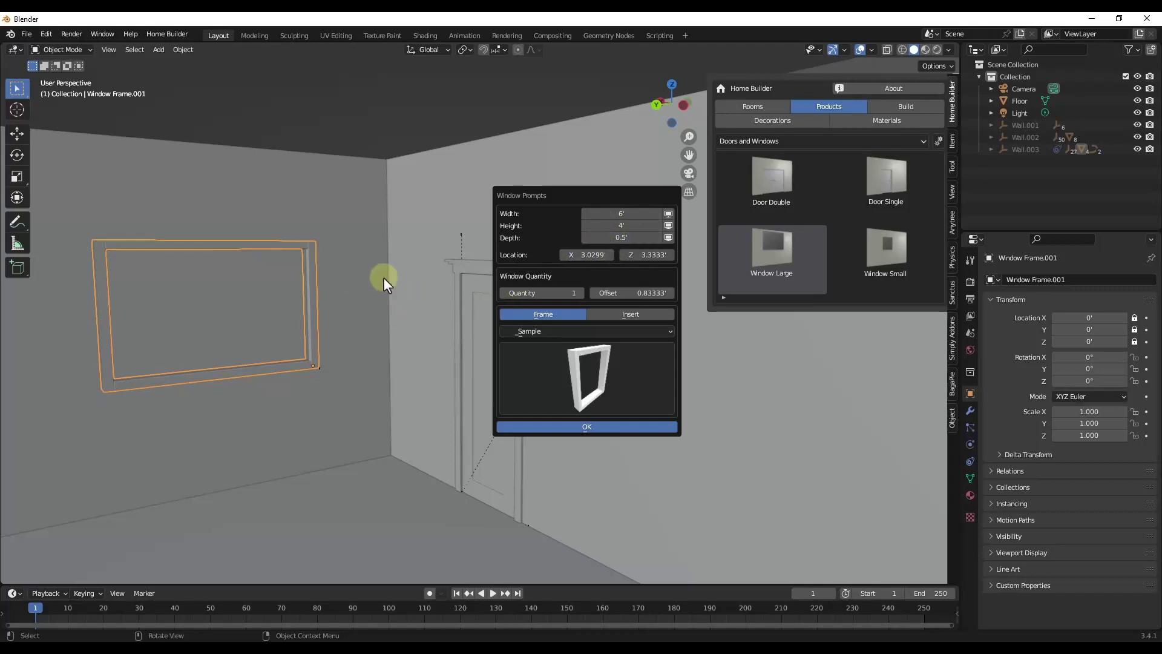
Set the window quantity to 2 with an offset of 1.4167', keep the Sample frame, and confirm the window prompts
{"action": "left_click", "coordinate": [579, 293]}
{"action": "left_click", "coordinate": [636, 293]}
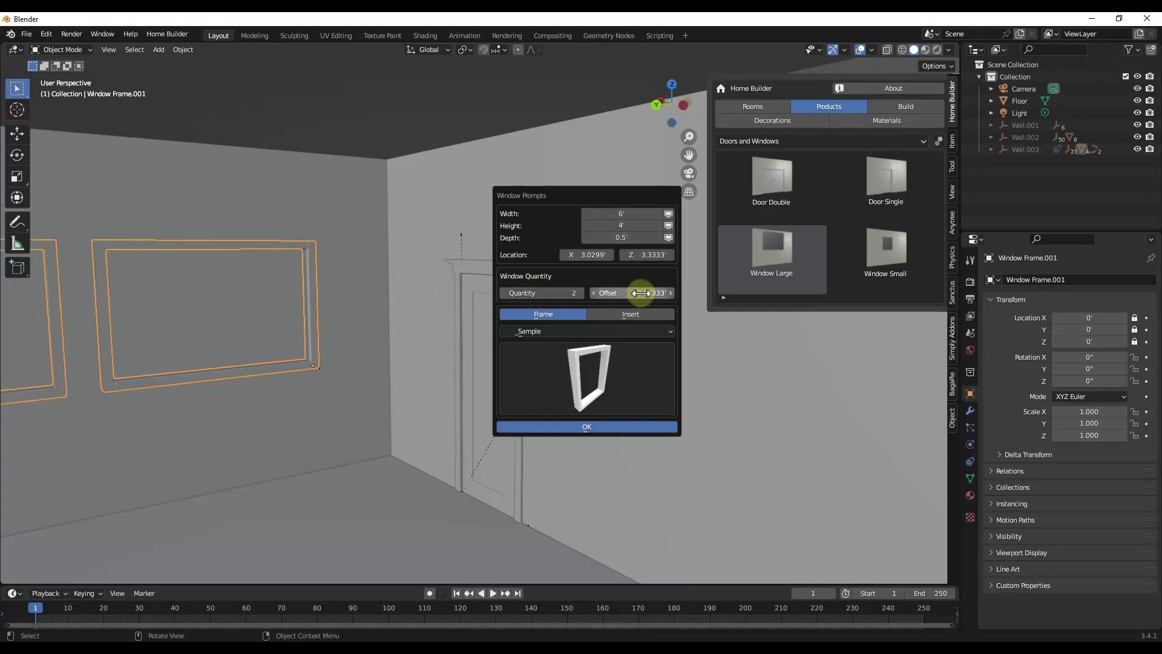
{"action": "type", "text": "3"}
{"action": "key", "text": "Return"}
{"action": "left_click_drag", "start_coordinate": [662, 293], "coordinate": [622, 296]}
{"action": "left_click", "coordinate": [575, 332]}
{"action": "left_click", "coordinate": [576, 345]}
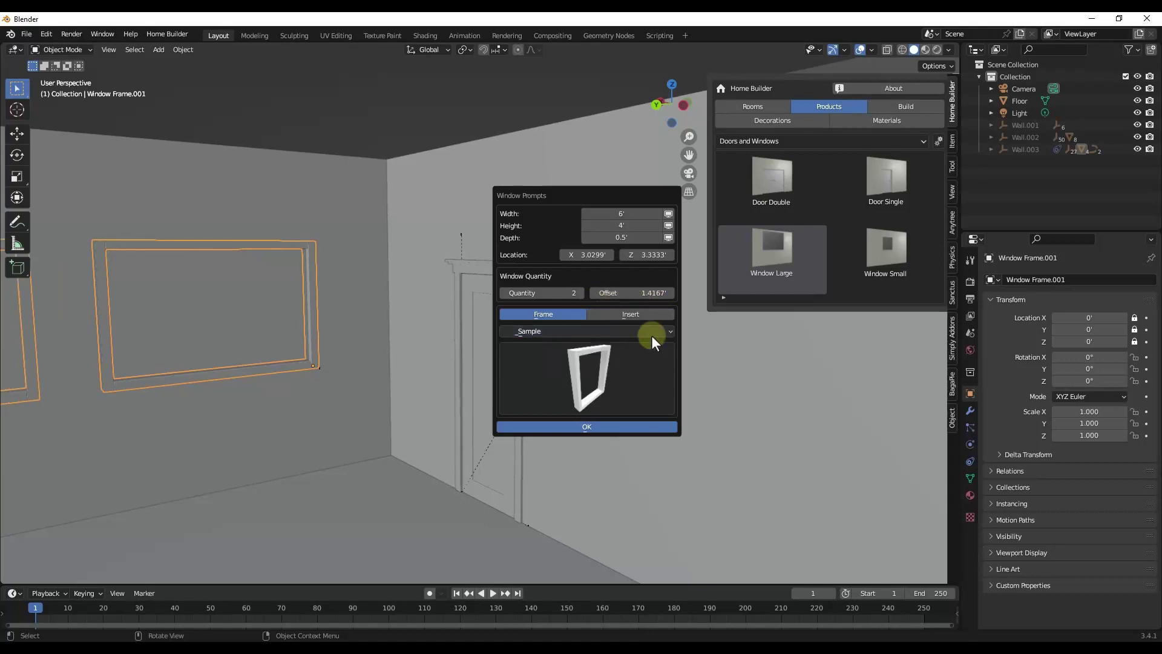
{"action": "left_click", "coordinate": [579, 429]}
{"action": "scroll", "coordinate": [253, 285], "scroll_direction": "down", "scroll_amount": 3}
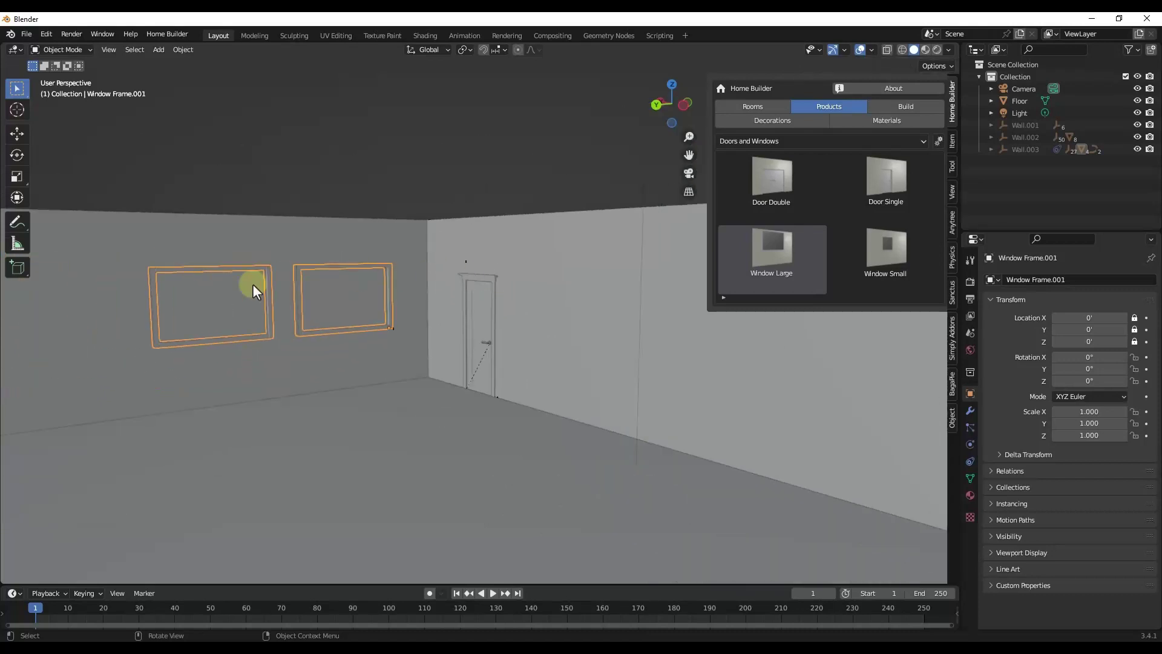
Set the single door's swing to Right with Outswing off, trying Double as well, and set Open Door to 0.34%
{"action": "left_click", "coordinate": [513, 314]}
{"action": "right_click", "coordinate": [517, 311]}
{"action": "left_click", "coordinate": [516, 312]}
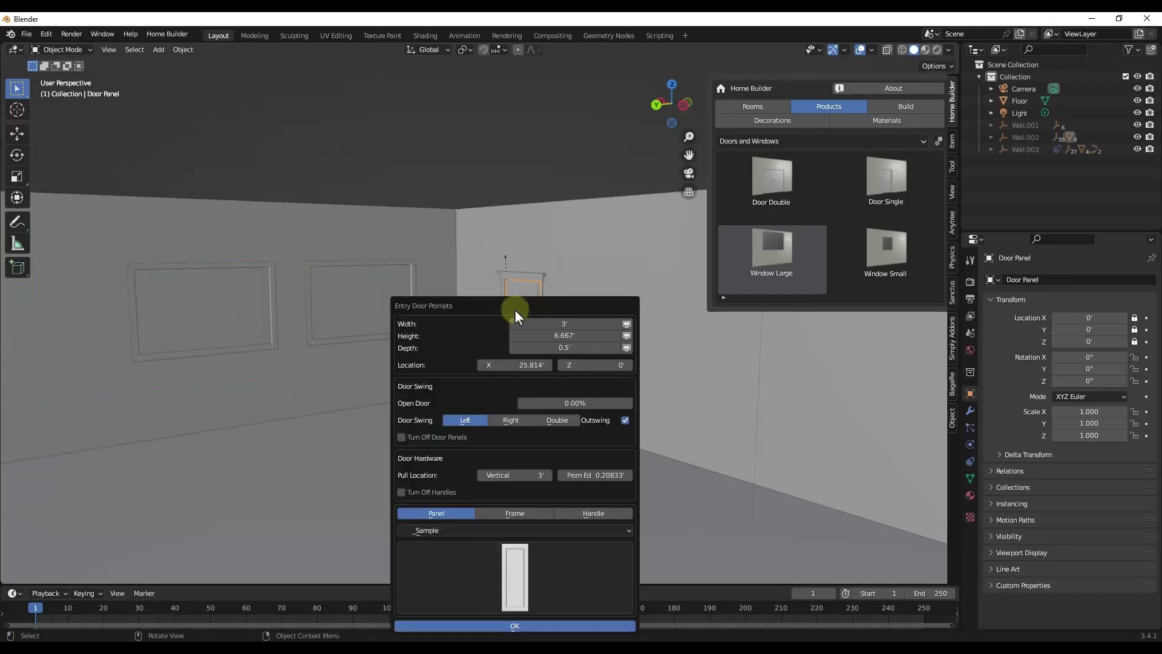
{"action": "left_click_drag", "start_coordinate": [564, 299], "coordinate": [757, 155]}
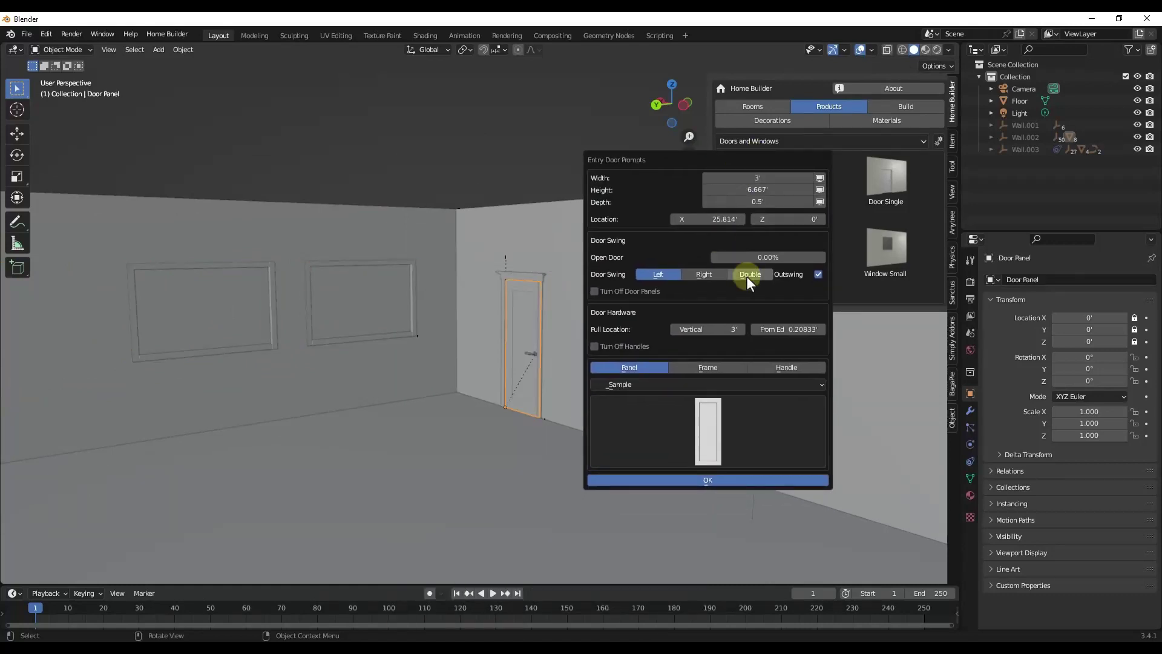
{"action": "left_click", "coordinate": [706, 274]}
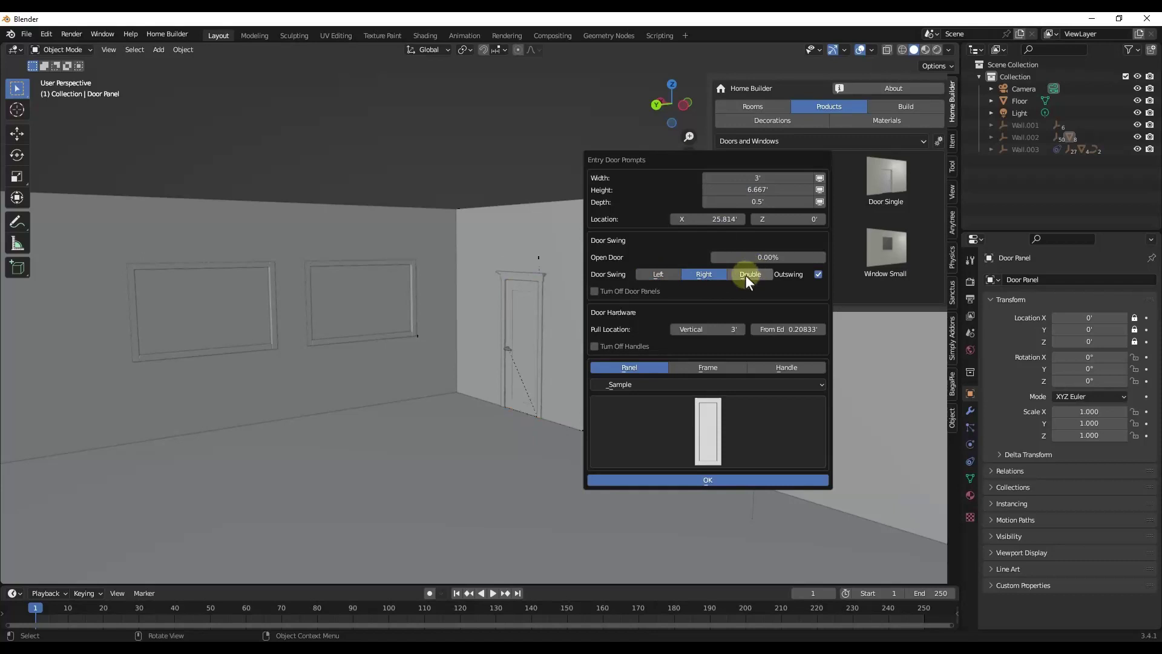
{"action": "left_click", "coordinate": [747, 275]}
{"action": "left_click", "coordinate": [705, 275]}
{"action": "left_click", "coordinate": [818, 274]}
{"action": "left_click", "coordinate": [818, 275]}
{"action": "left_click", "coordinate": [818, 274]}
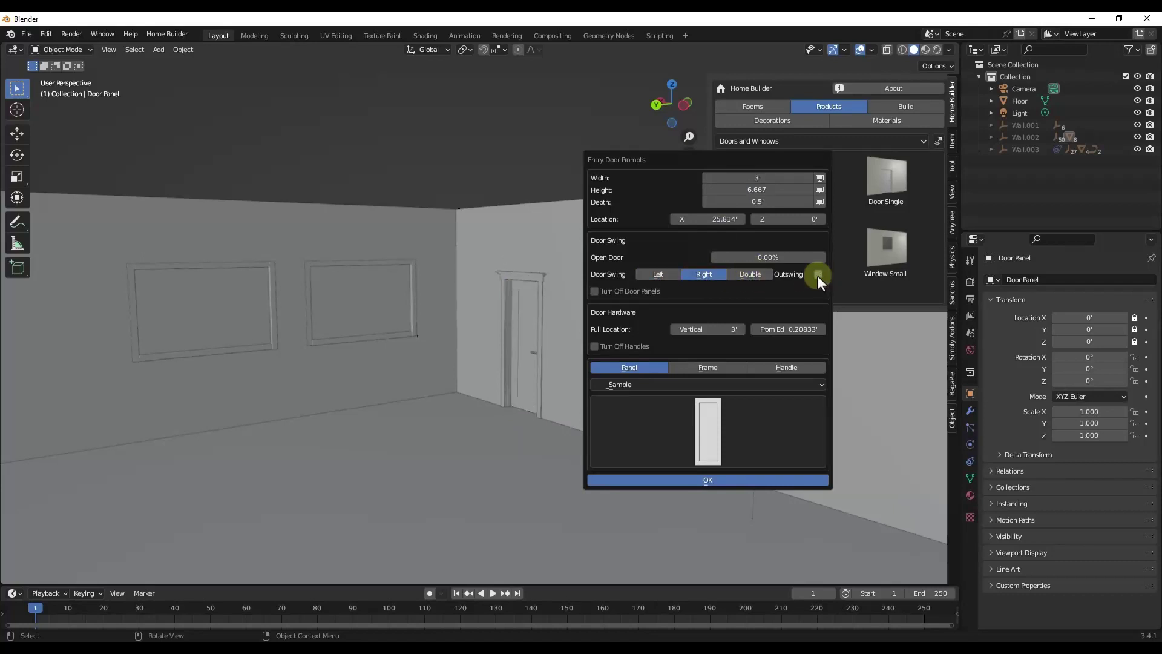
{"action": "left_click", "coordinate": [818, 274]}
{"action": "left_click", "coordinate": [818, 274]}
{"action": "left_click_drag", "start_coordinate": [754, 256], "coordinate": [719, 382]}
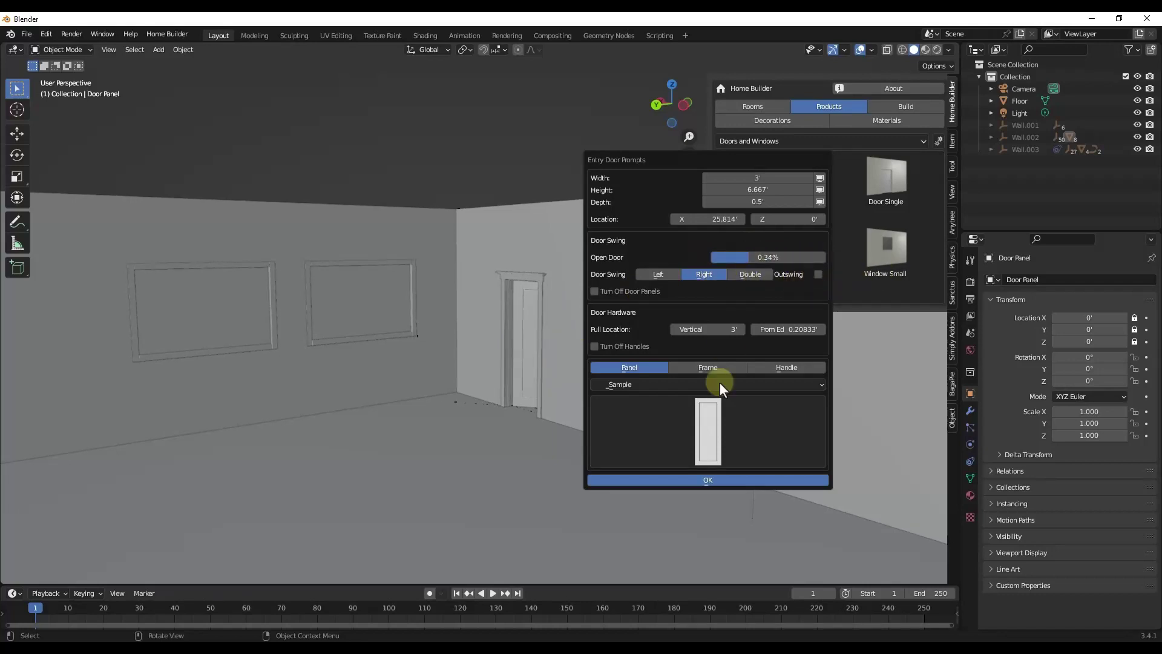
{"action": "left_click", "coordinate": [710, 480]}
{"action": "middle_click_drag", "start_coordinate": [525, 421], "coordinate": [548, 375]}
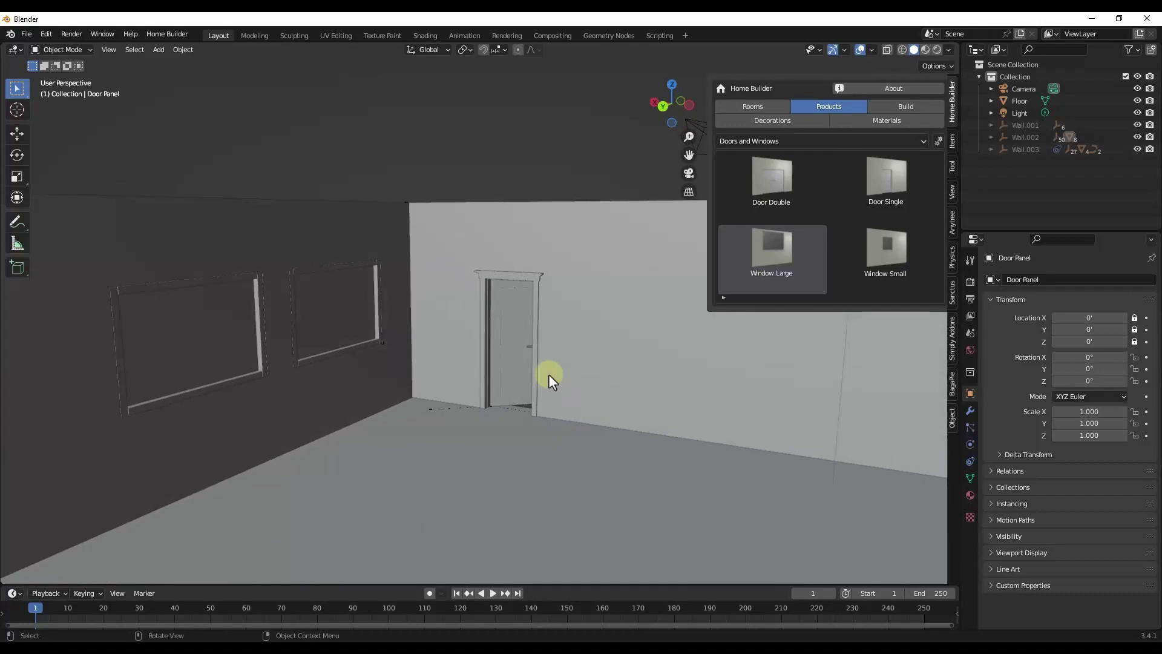
Increase the single door's Open Door value to 0.57%, check its frame and handle options, and confirm
{"action": "left_click", "coordinate": [517, 342]}
{"action": "right_click", "coordinate": [517, 343]}
{"action": "left_click", "coordinate": [517, 342]}
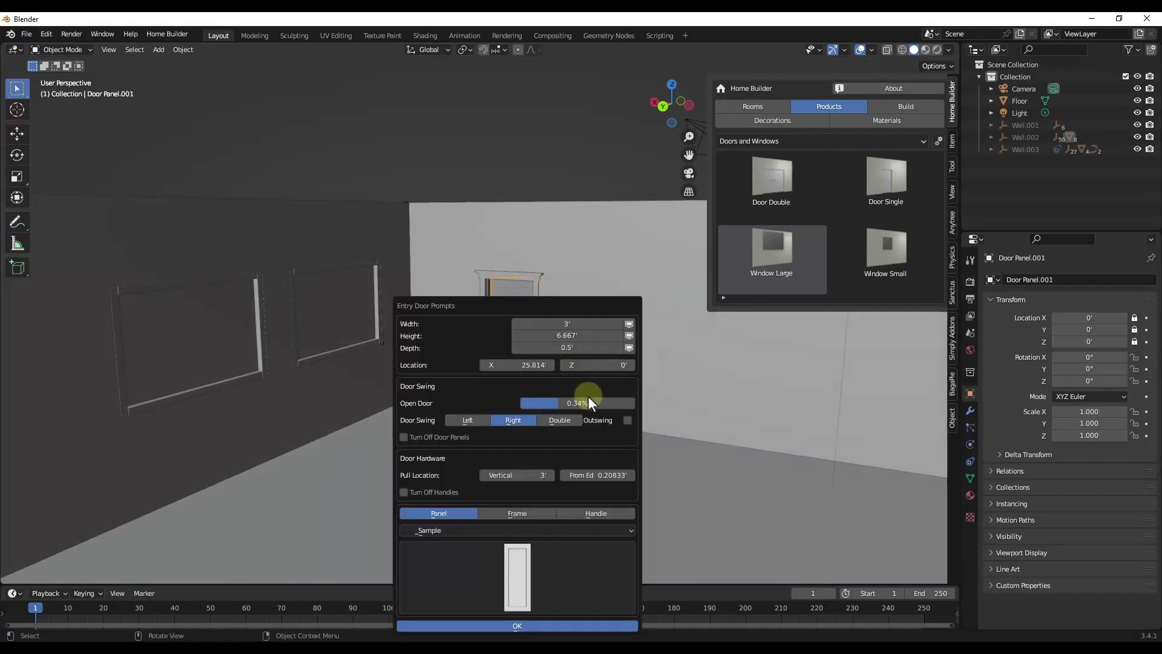
{"action": "left_click_drag", "start_coordinate": [547, 306], "coordinate": [758, 231]}
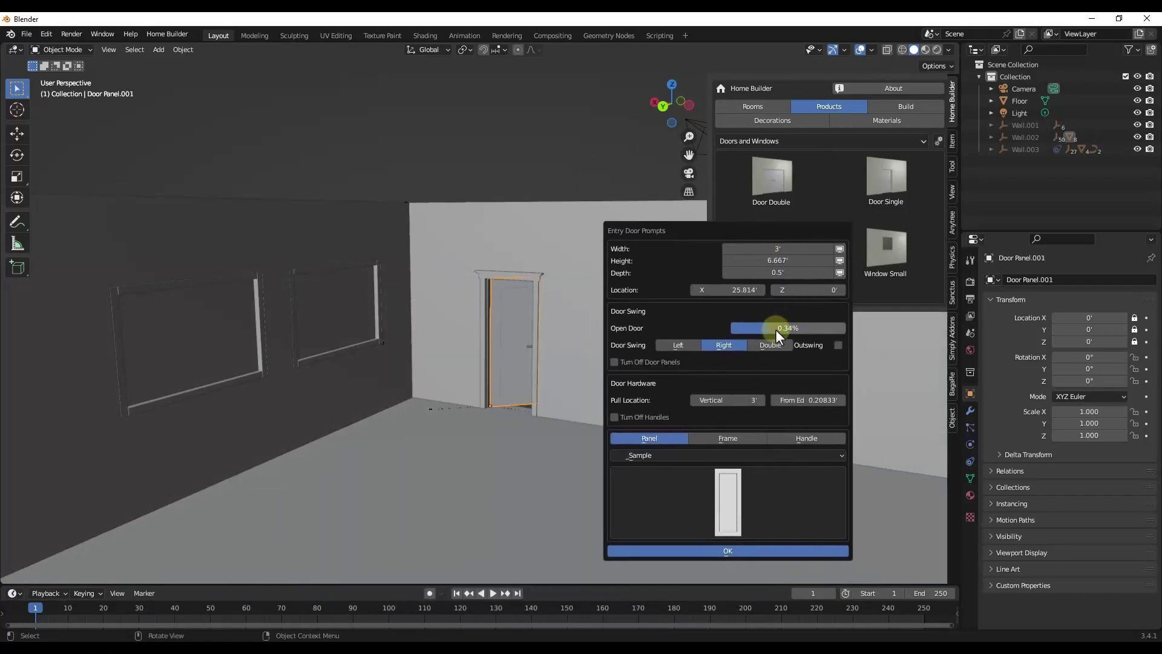
{"action": "mouse_move", "coordinate": [776, 329]}
{"action": "left_mouse_down"}
{"action": "mouse_move", "coordinate": [743, 327]}
{"action": "mouse_move", "coordinate": [817, 327]}
{"action": "mouse_move", "coordinate": [750, 328]}
{"action": "mouse_move", "coordinate": [793, 328]}
{"action": "left_mouse_up"}
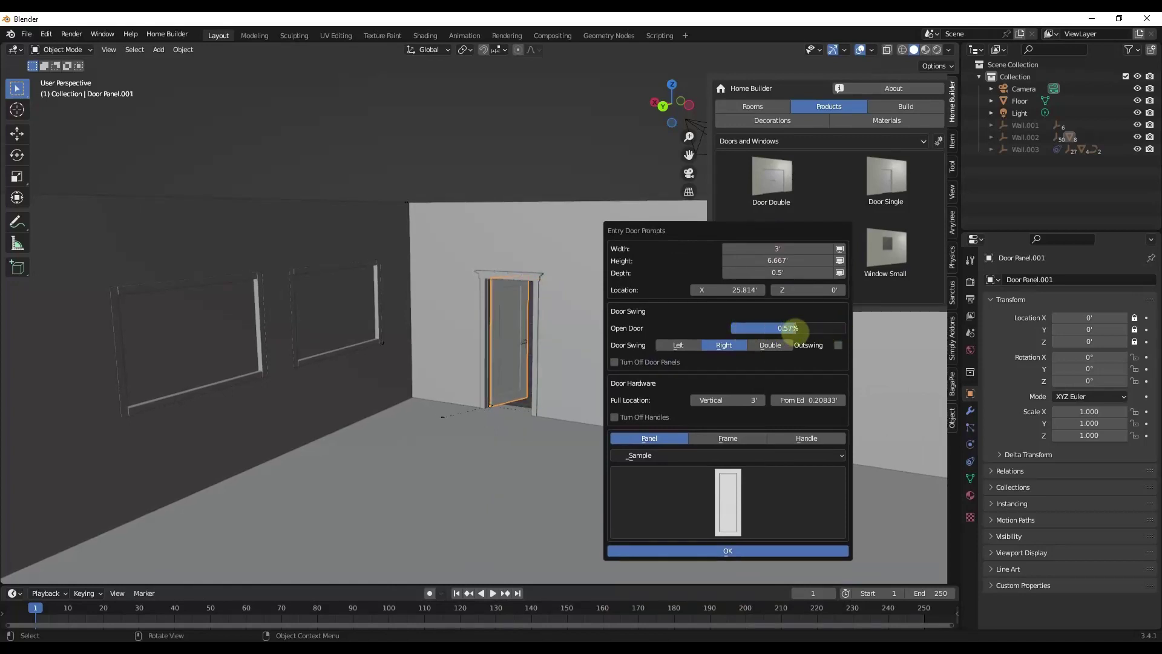
{"action": "left_click", "coordinate": [733, 438]}
{"action": "left_click", "coordinate": [804, 439]}
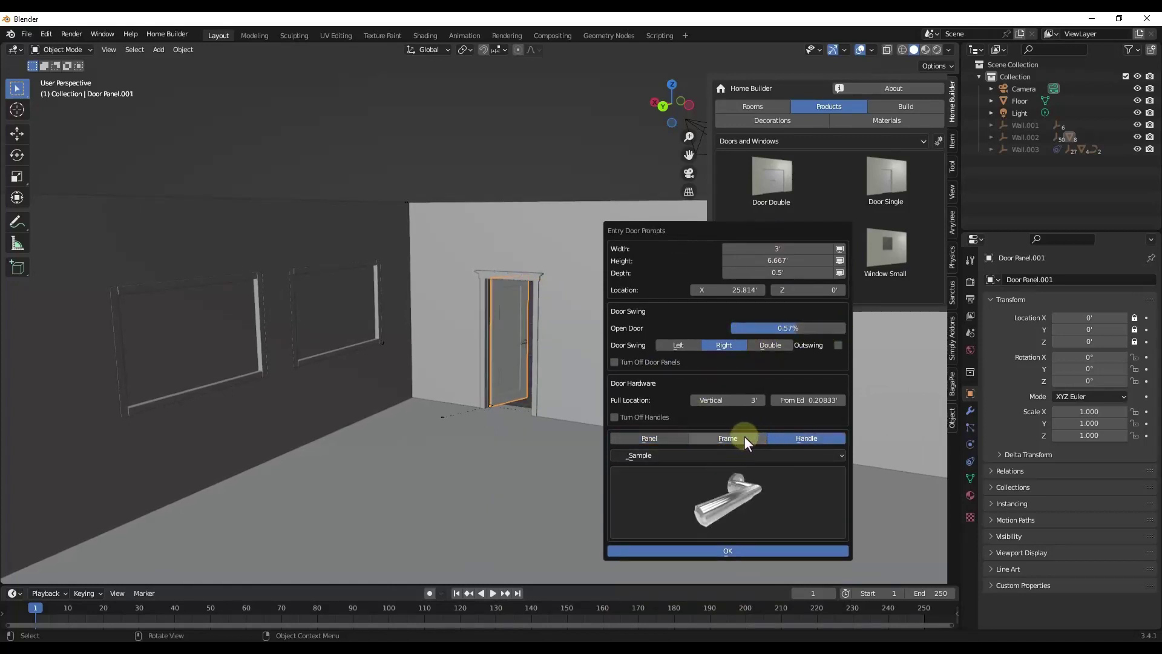
{"action": "left_click", "coordinate": [668, 438]}
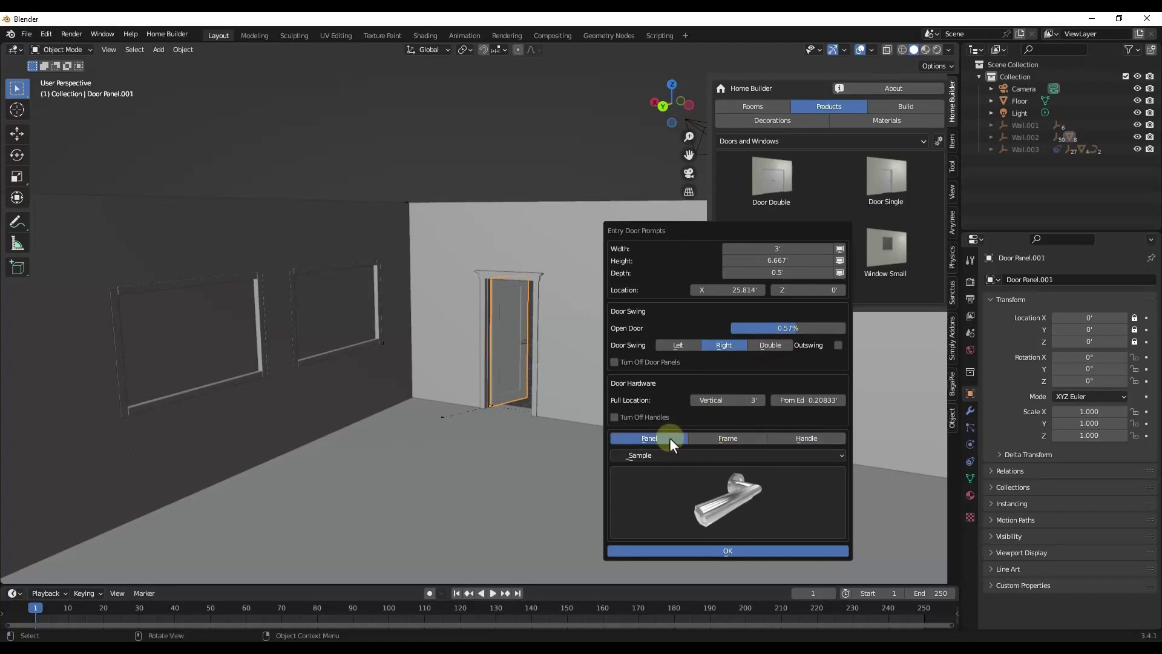
{"action": "left_click", "coordinate": [728, 551]}
{"action": "middle_click_drag", "start_coordinate": [444, 376], "coordinate": [541, 267]}
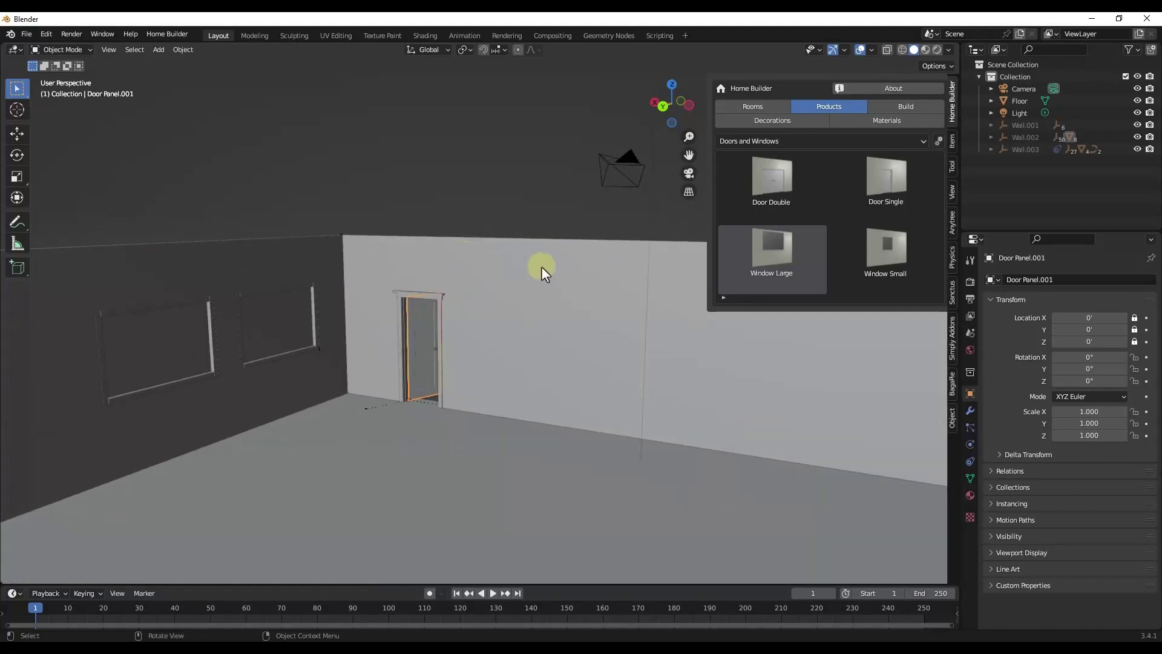
Place a Base 1 Door cabinet from the Cabinets category against the long wall beside the door
{"action": "left_click", "coordinate": [784, 138]}
{"action": "left_click", "coordinate": [755, 159]}
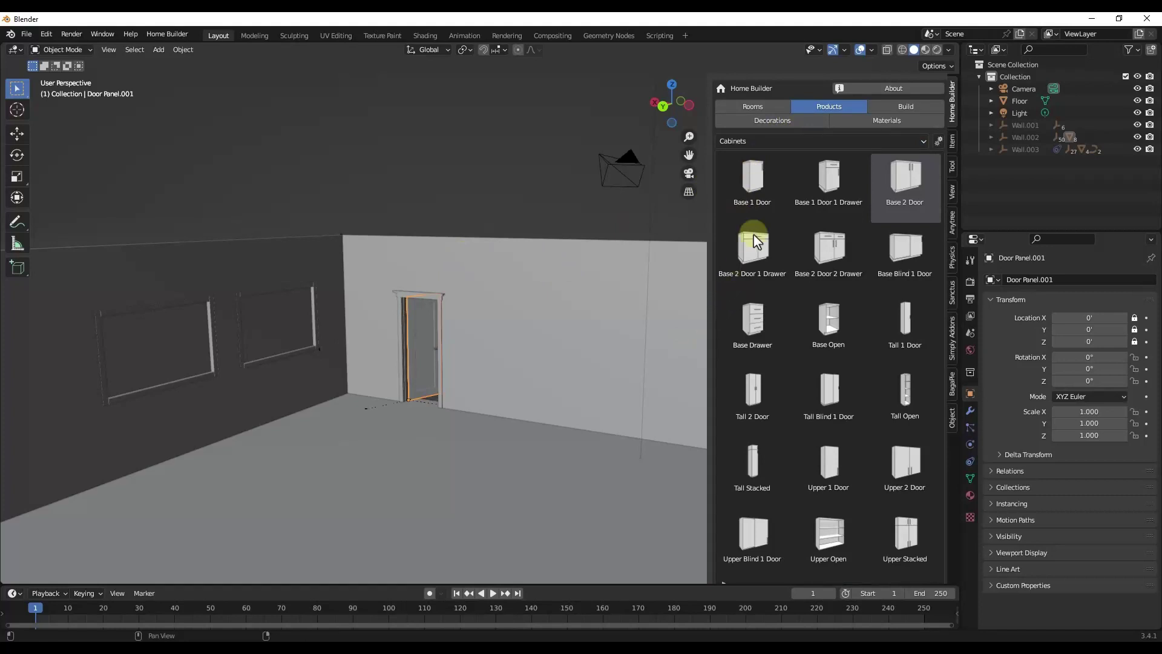
{"action": "left_click", "coordinate": [754, 178]}
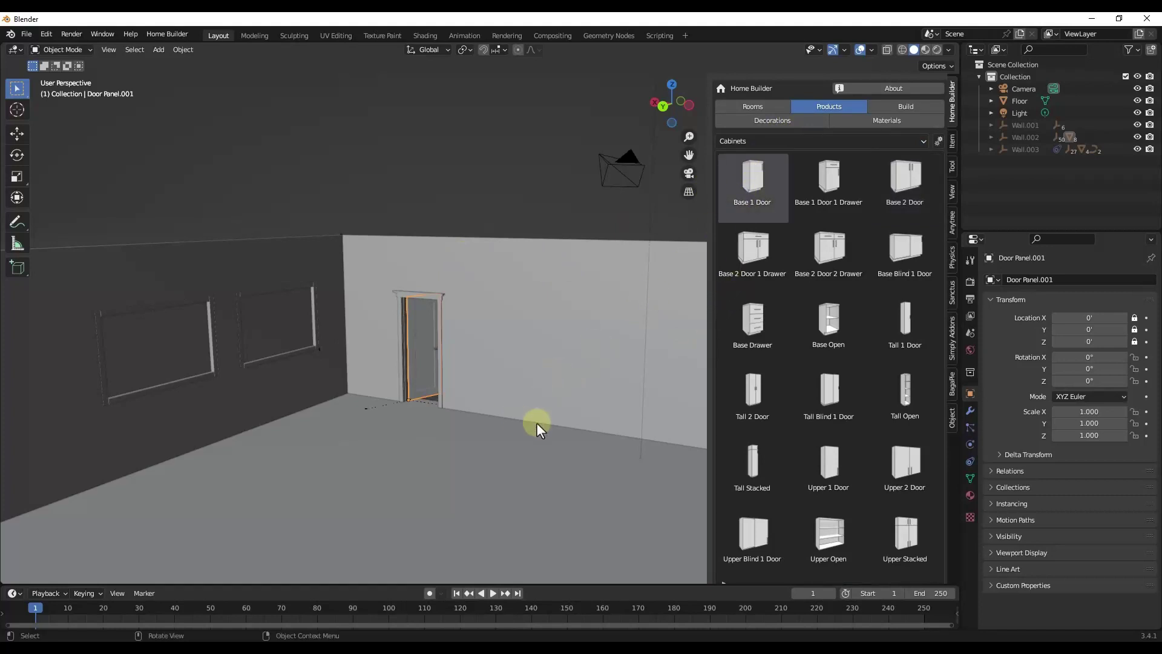
{"action": "left_click", "coordinate": [502, 402]}
{"action": "scroll", "coordinate": [502, 402], "scroll_direction": "down", "scroll_amount": 4}
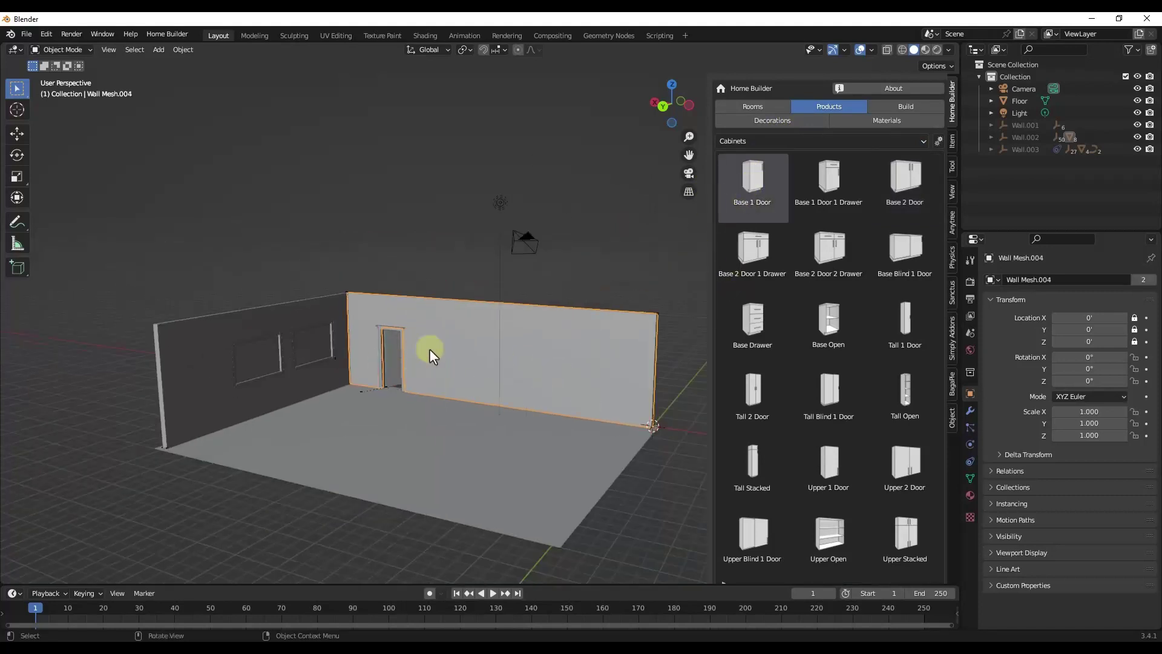
{"action": "left_click_drag", "start_coordinate": [751, 181], "coordinate": [425, 390]}
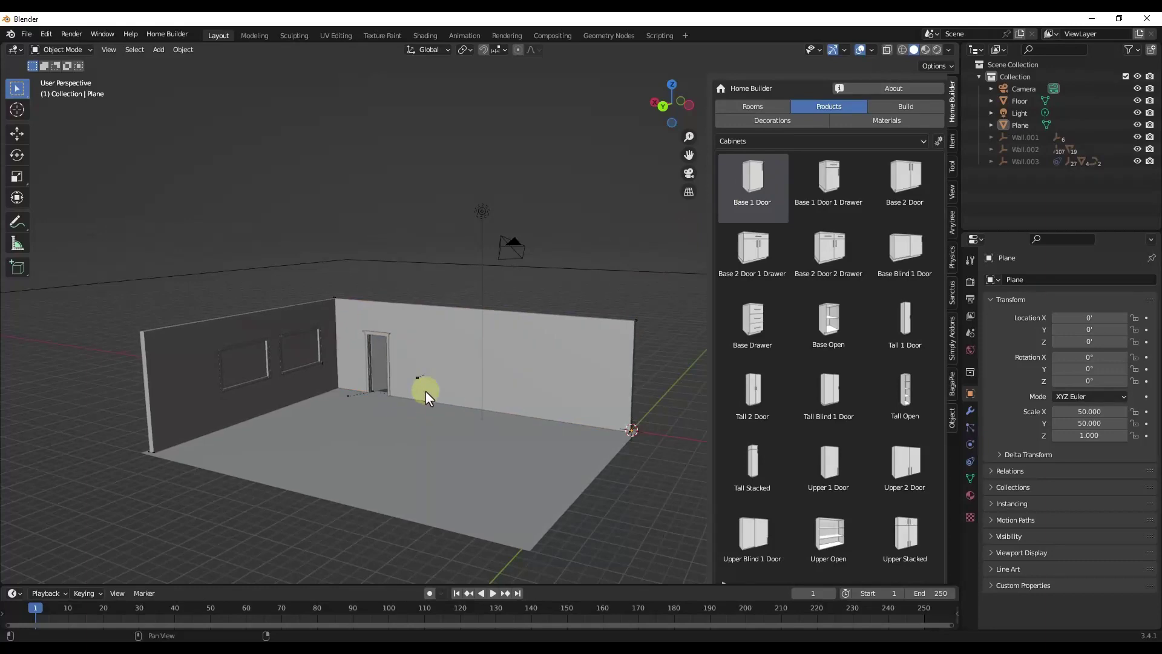
{"action": "middle_click_drag", "start_coordinate": [425, 391], "coordinate": [638, 256]}
Select the placed base cabinet and examine its position along the wall from several angles
{"action": "left_click", "coordinate": [453, 243]}
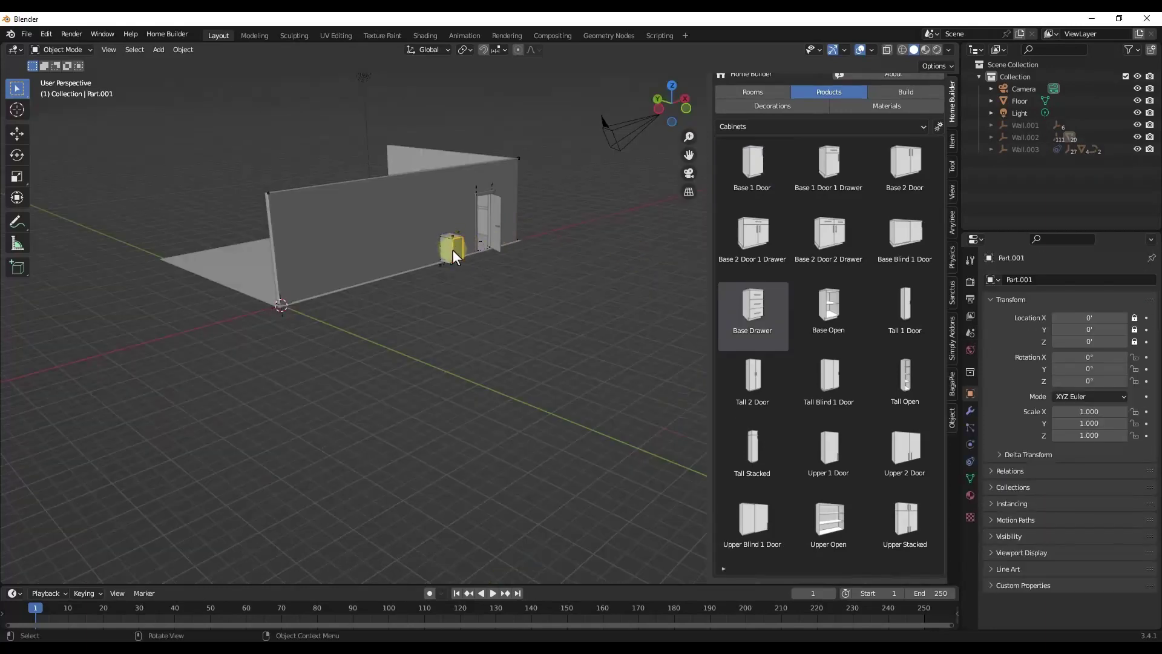
{"action": "scroll", "coordinate": [459, 247], "scroll_direction": "up", "scroll_amount": 6}
{"action": "middle_click_drag", "start_coordinate": [463, 236], "coordinate": [217, 225]}
{"action": "scroll", "coordinate": [481, 180], "scroll_direction": "down", "scroll_amount": 8}
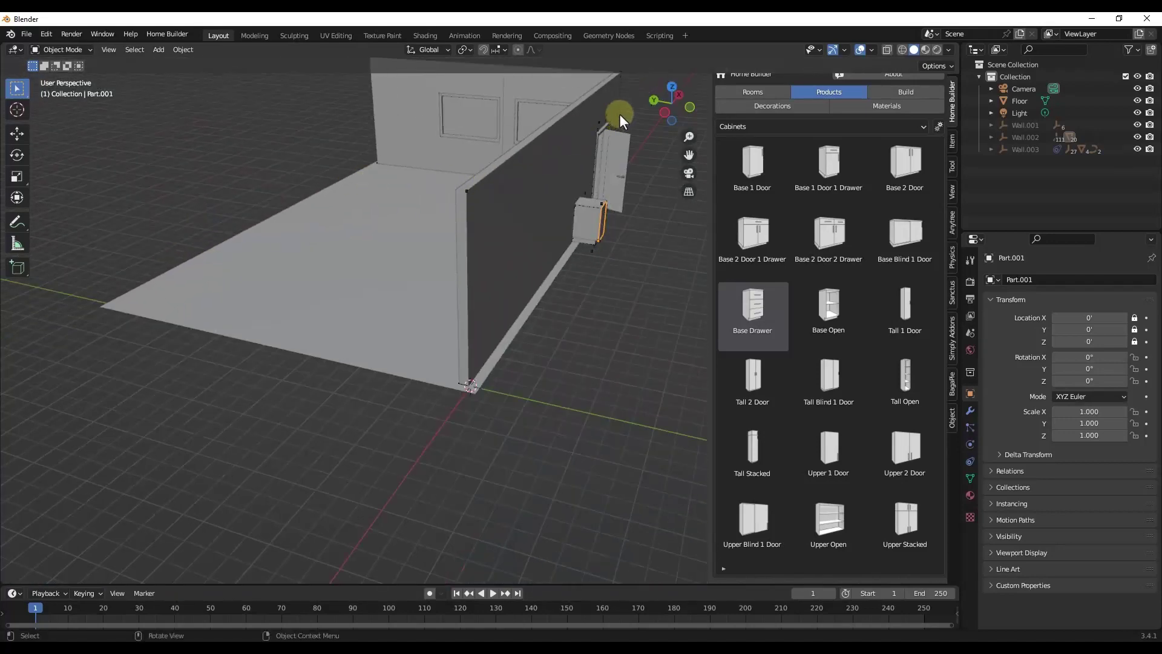
{"action": "scroll", "coordinate": [307, 201], "scroll_direction": "down", "scroll_amount": 3}
{"action": "middle_click_drag", "start_coordinate": [308, 202], "coordinate": [427, 180]}
{"action": "scroll", "coordinate": [510, 180], "scroll_direction": "up", "scroll_amount": 4}
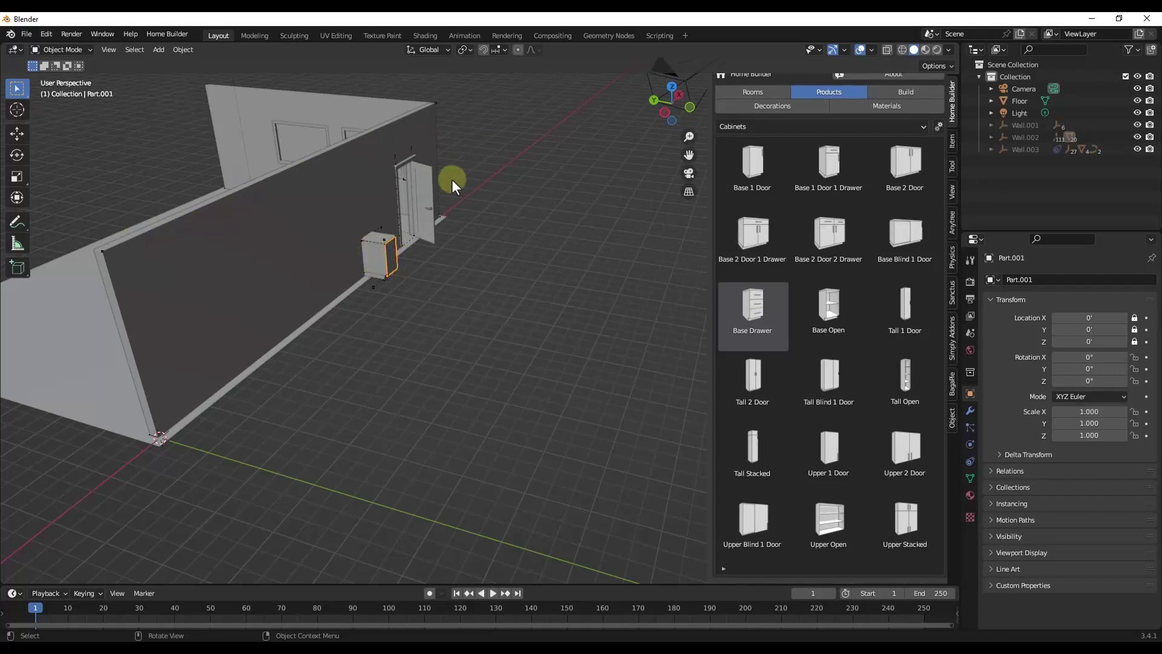
{"action": "scroll", "coordinate": [361, 235], "scroll_direction": "down", "scroll_amount": 4}
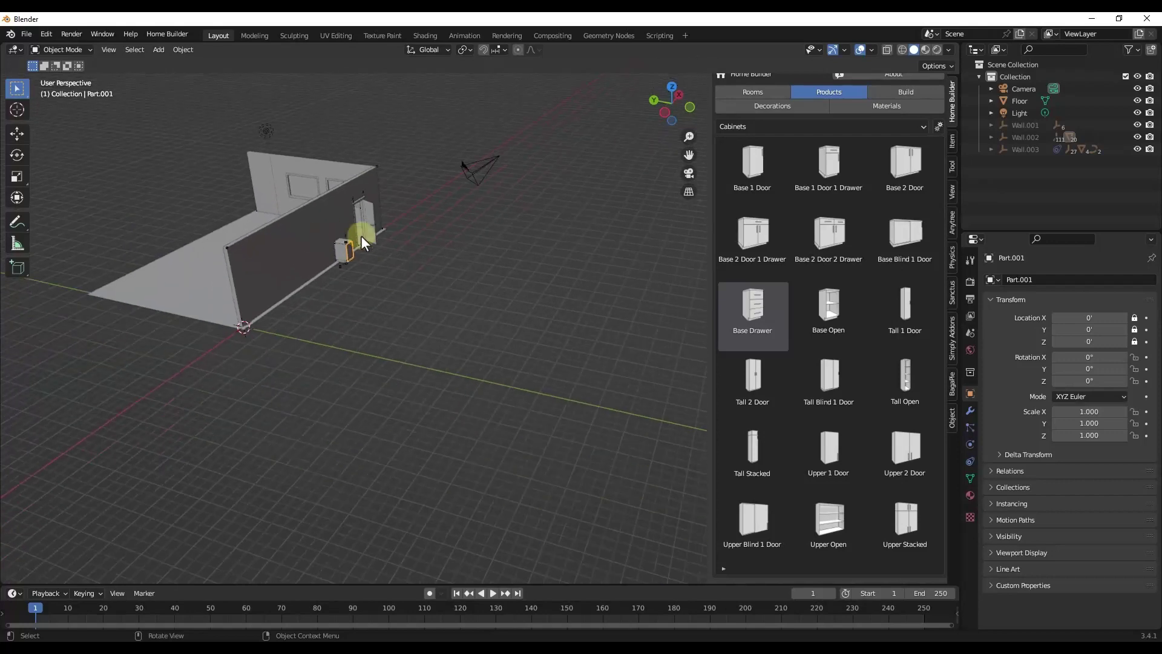
Draw two connected walls beside the existing room, the first about 33' long and parallel to the door's wall
{"action": "left_click", "coordinate": [759, 92]}
{"action": "left_click", "coordinate": [793, 140]}
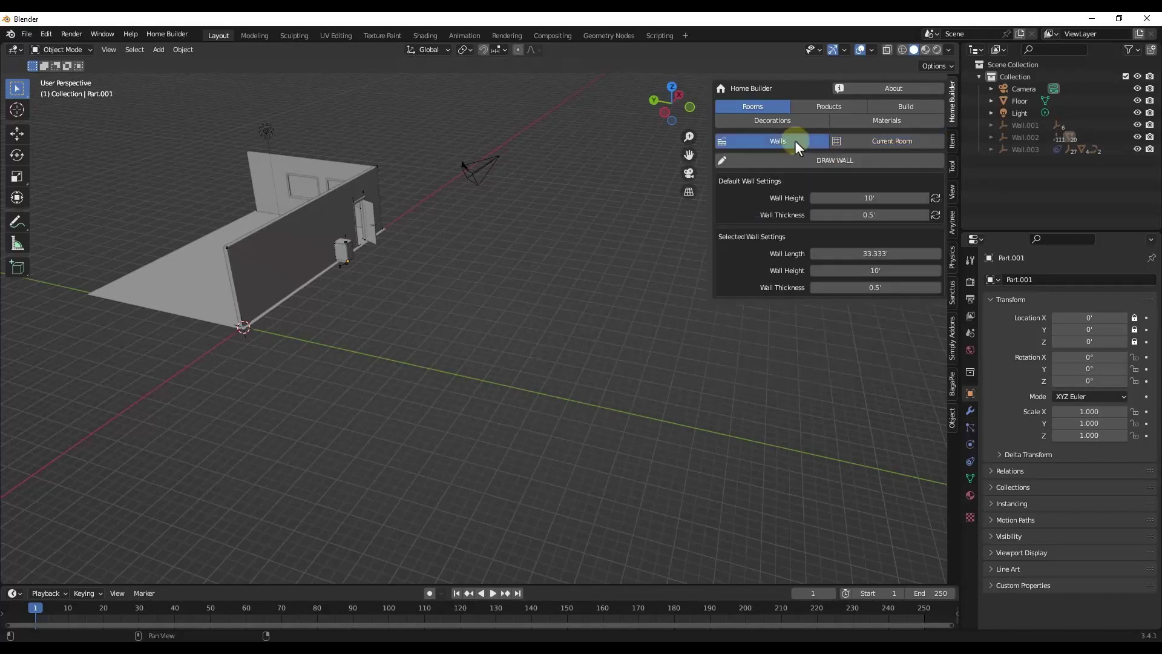
{"action": "left_click", "coordinate": [836, 161]}
{"action": "left_click", "coordinate": [385, 355]}
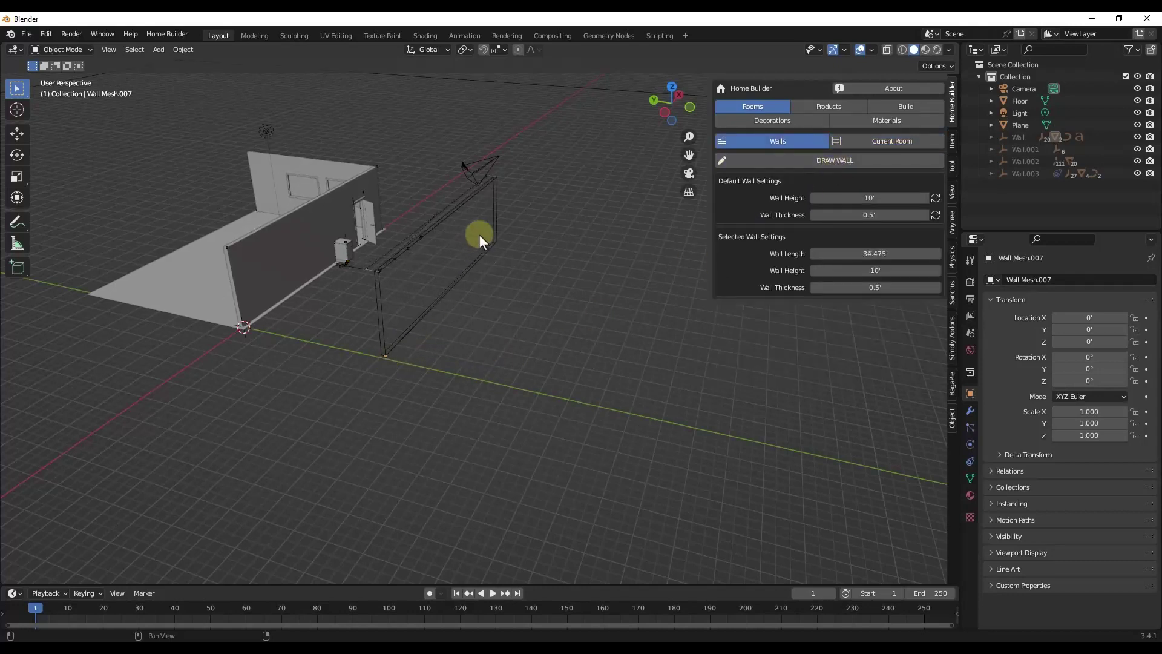
{"action": "left_click", "coordinate": [493, 245]}
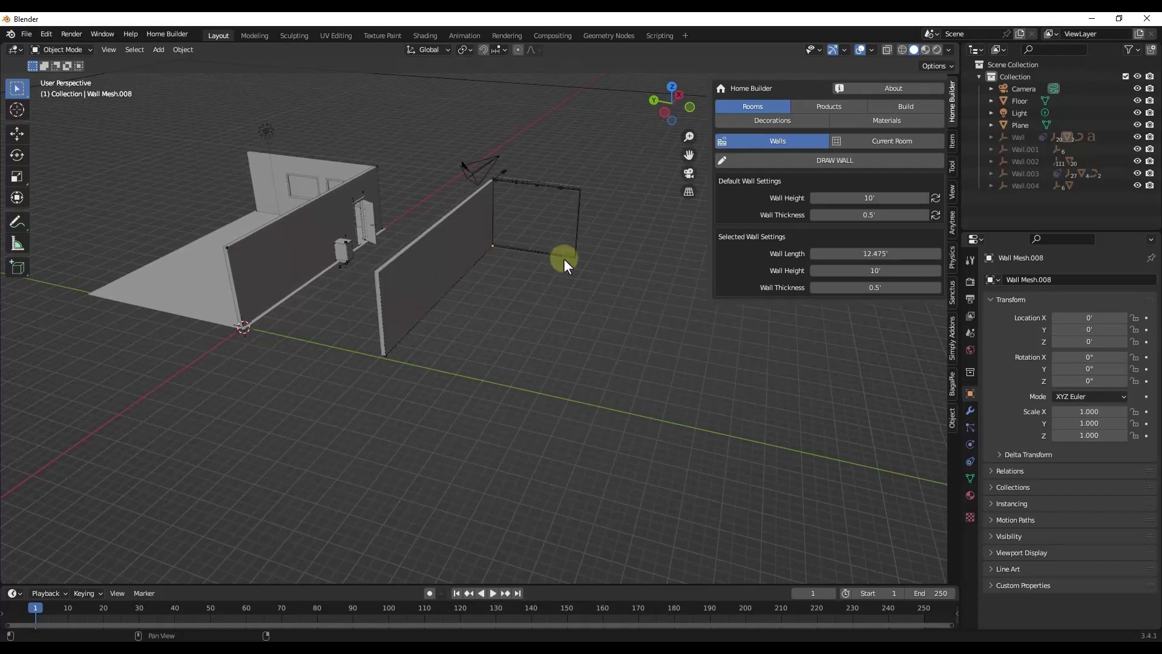
{"action": "left_click", "coordinate": [636, 263]}
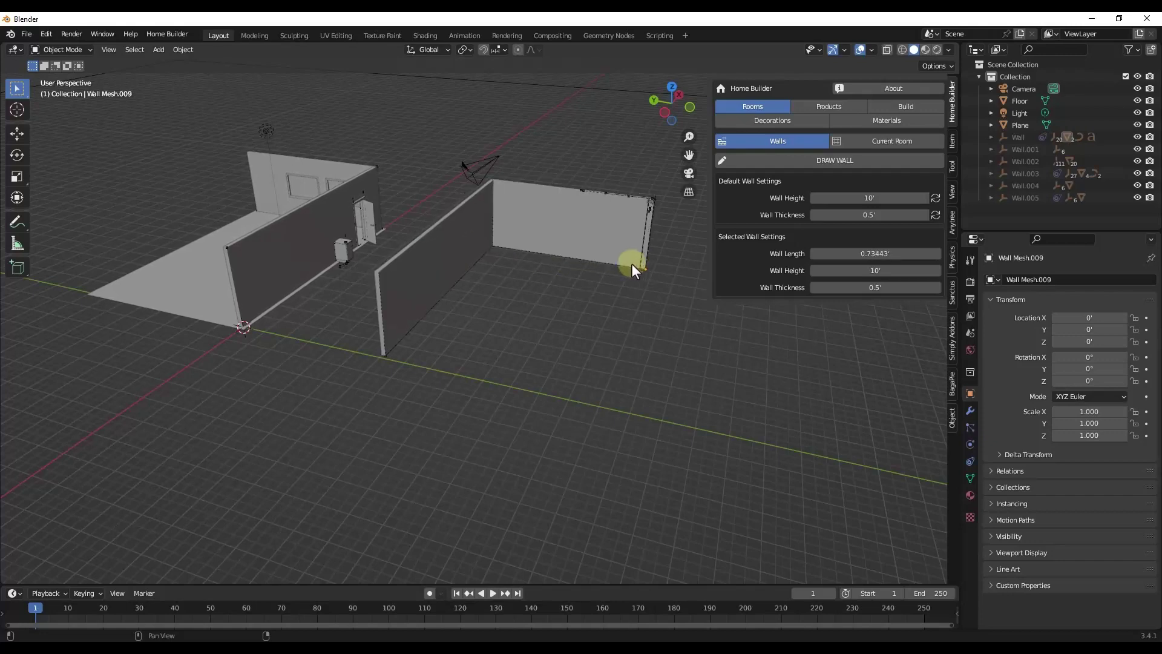
{"action": "right_click", "coordinate": [632, 262]}
Add a floor to the two newly drawn walls and bring back the Cabinets product library
{"action": "left_click", "coordinate": [464, 244]}
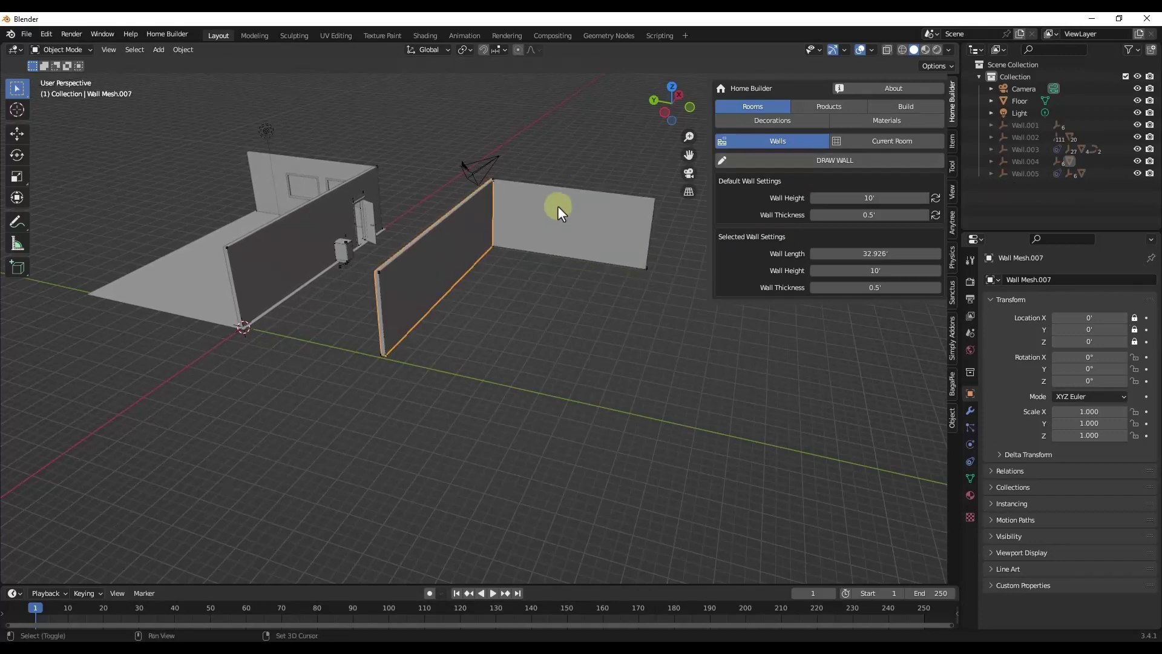
{"action": "left_click", "coordinate": [557, 206], "text": "shift"}
{"action": "left_click", "coordinate": [860, 144]}
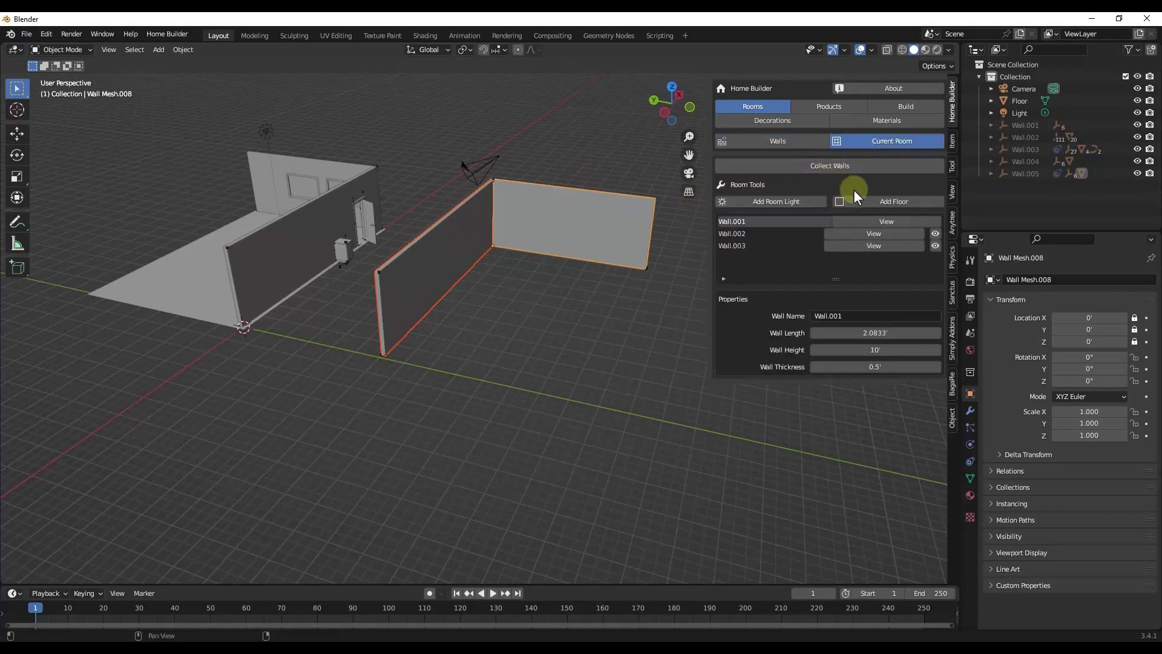
{"action": "left_click", "coordinate": [855, 200]}
{"action": "middle_click_drag", "start_coordinate": [566, 348], "coordinate": [517, 267]}
{"action": "left_click", "coordinate": [817, 104]}
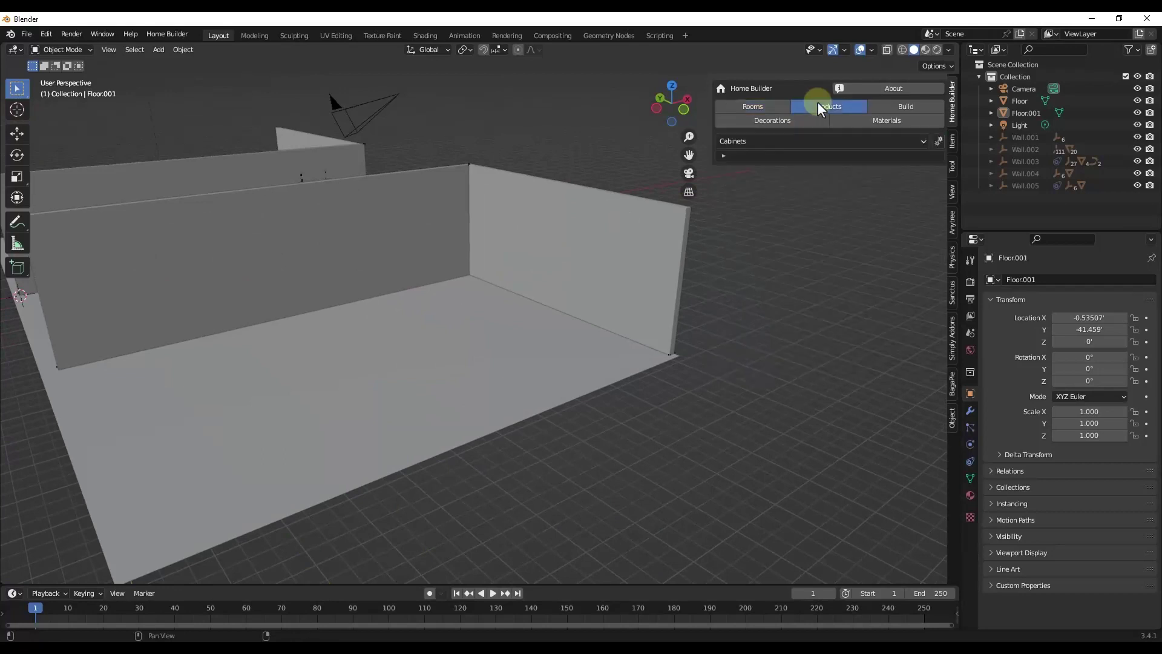
Place a Base Drawer cabinet from the Cabinets category against the long wall of the new room
{"action": "left_click", "coordinate": [736, 140]}
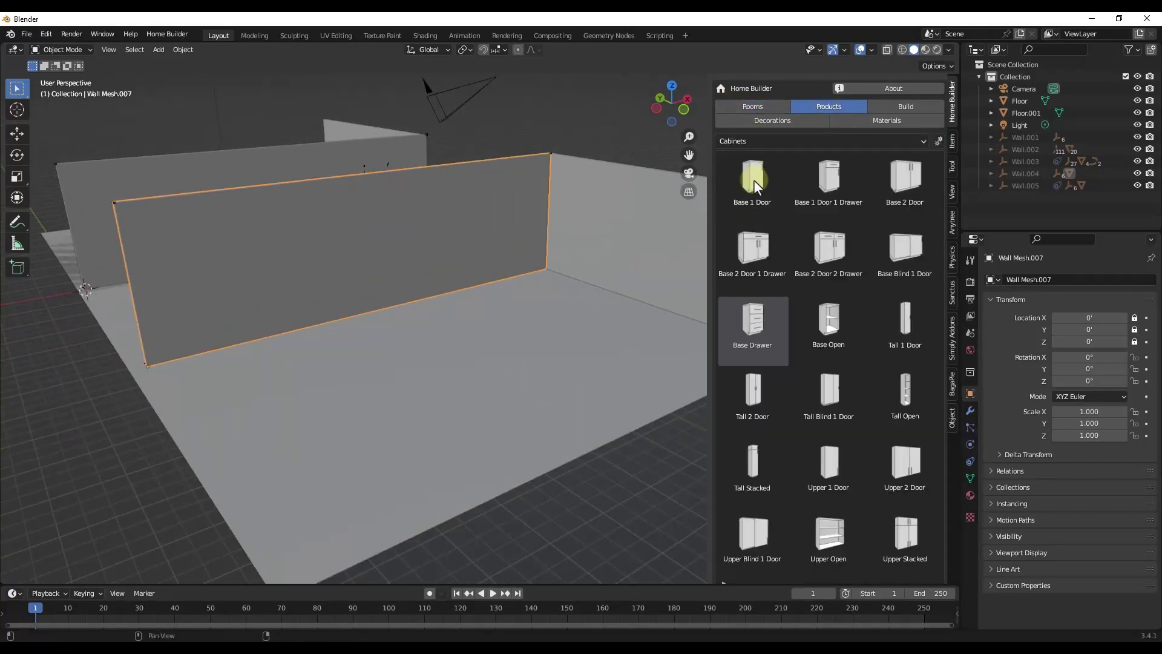
{"action": "left_click", "coordinate": [747, 328]}
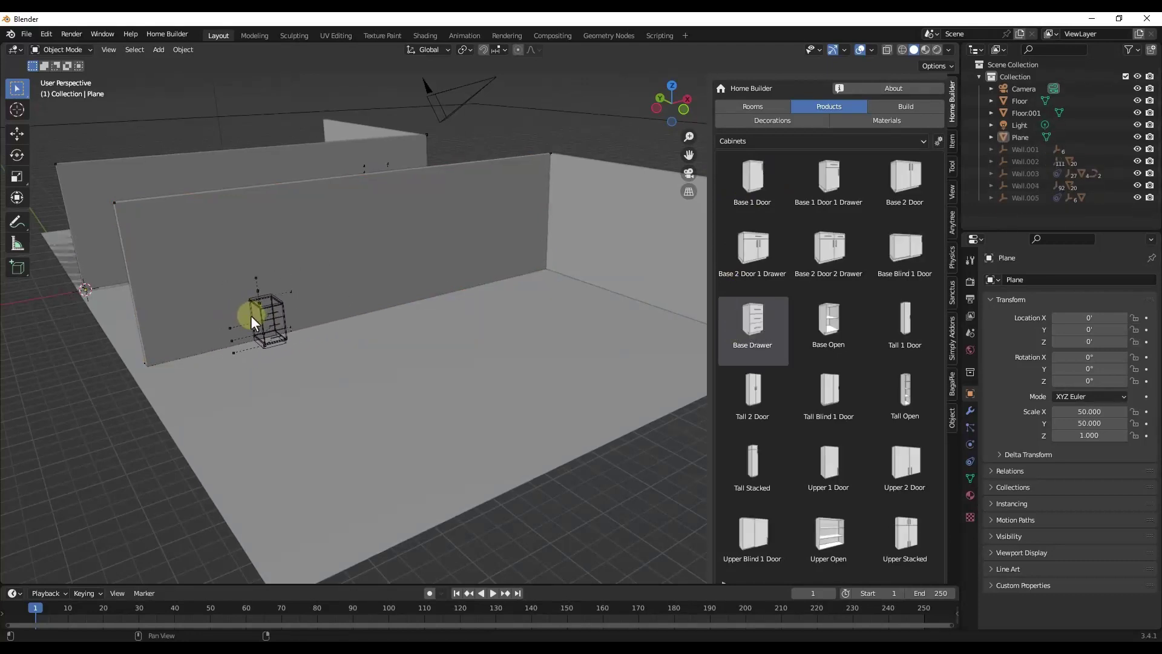
{"action": "left_click", "coordinate": [269, 306]}
{"action": "scroll", "coordinate": [277, 315], "scroll_direction": "up", "scroll_amount": 3}
{"action": "middle_click_drag", "start_coordinate": [277, 315], "coordinate": [310, 304]}
In the prompts of the base drawer cabinet, set the width to 2' and the height to 3'
{"action": "right_click", "coordinate": [304, 284]}
{"action": "left_click", "coordinate": [294, 252]}
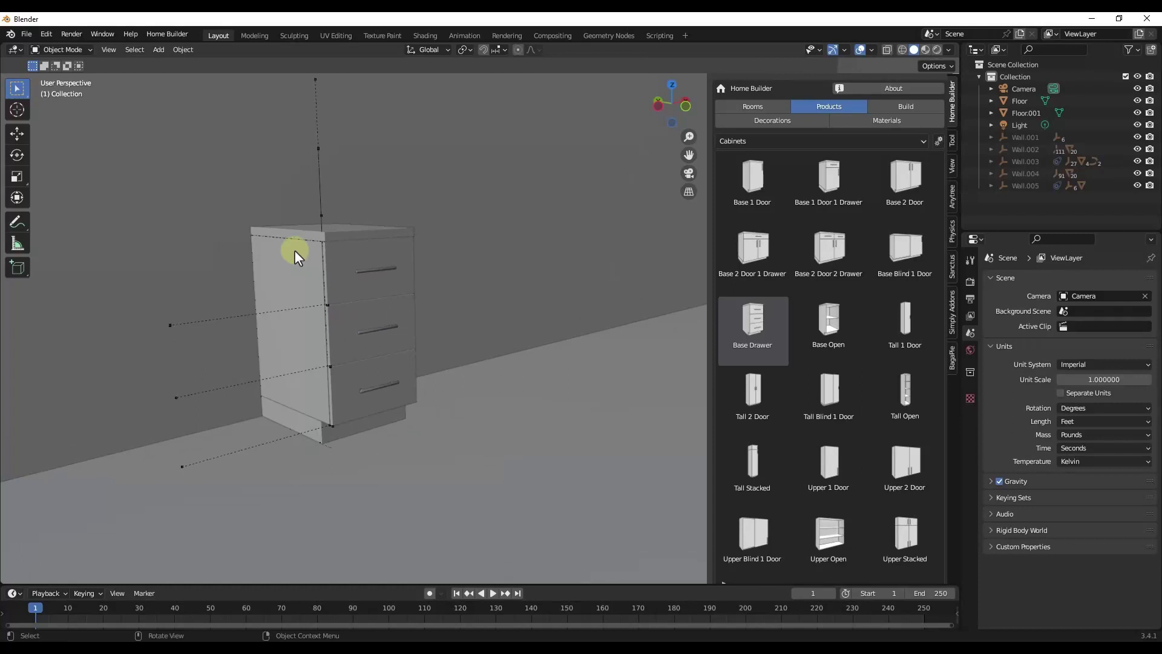
{"action": "left_click", "coordinate": [294, 250]}
{"action": "right_click", "coordinate": [290, 253]}
{"action": "mouse_move", "coordinate": [285, 260]}
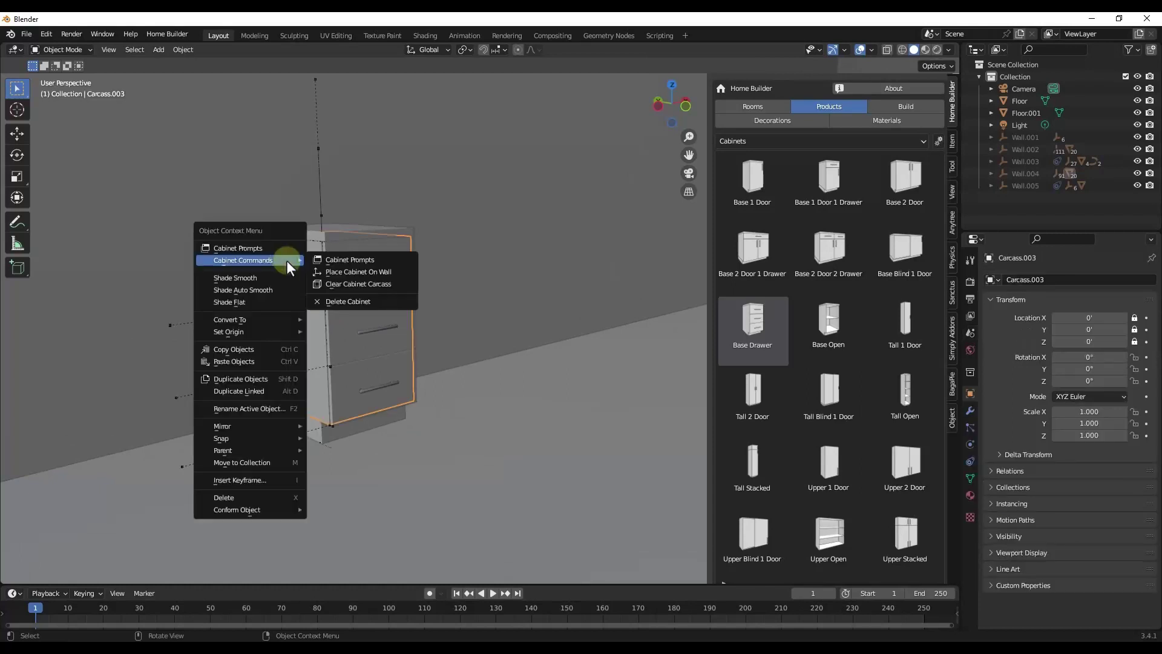
{"action": "left_click", "coordinate": [354, 258]}
{"action": "left_click_drag", "start_coordinate": [369, 269], "coordinate": [741, 188]}
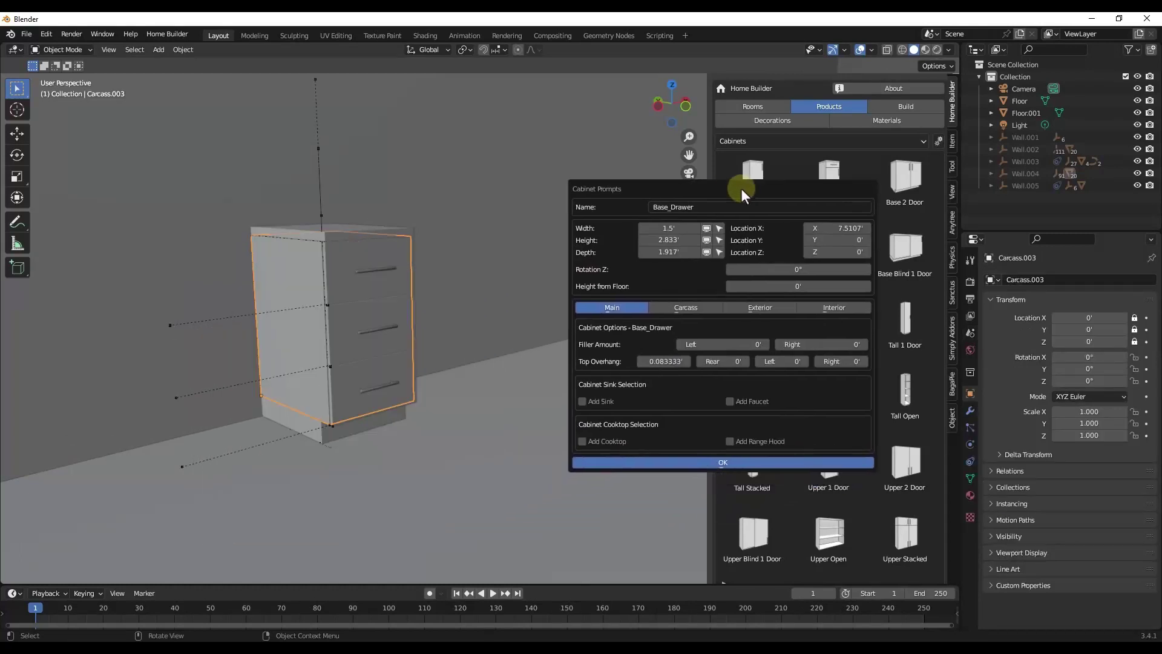
{"action": "left_click_drag", "start_coordinate": [670, 227], "coordinate": [677, 227]}
{"action": "left_click", "coordinate": [677, 227]}
{"action": "type", "text": "2"}
{"action": "key", "text": "Return"}
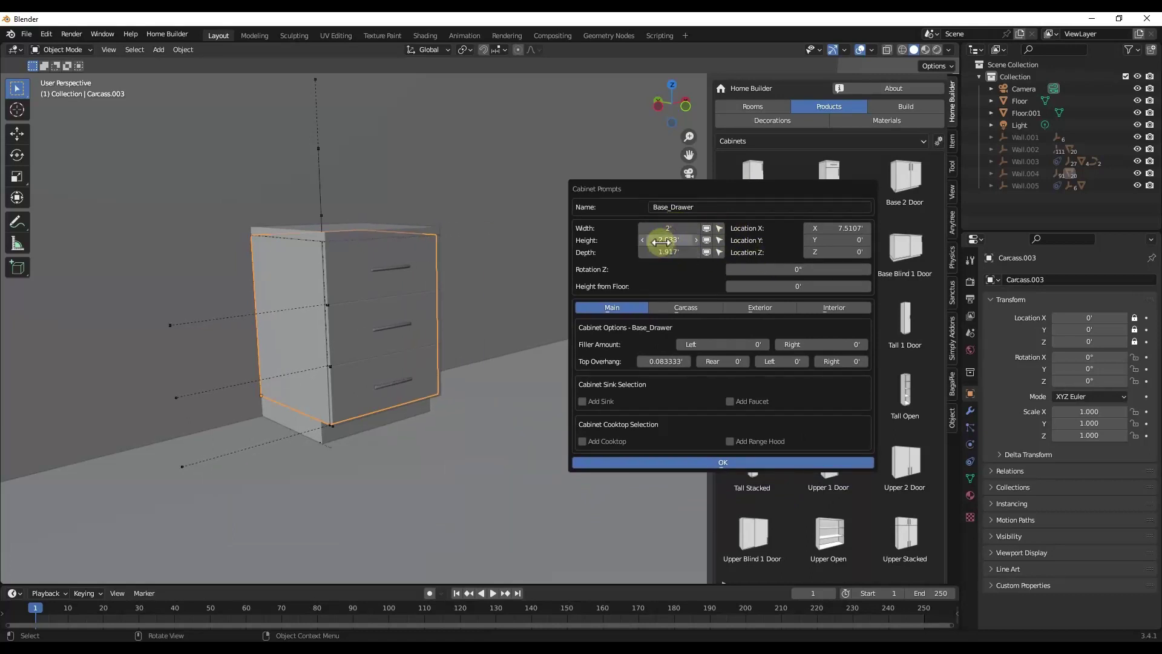
{"action": "left_click_drag", "start_coordinate": [669, 240], "coordinate": [668, 240]}
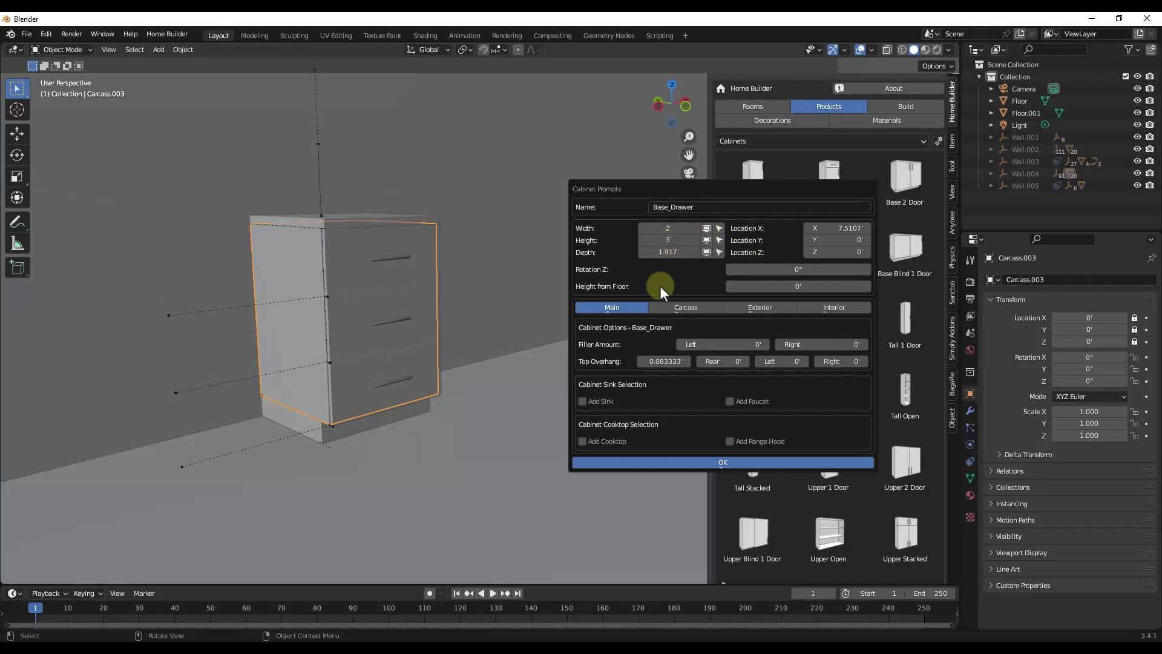
Set the drawer cabinet's base assembly setback to -0.041667', check its exterior options and accept the prompts
{"action": "left_click", "coordinate": [686, 307]}
{"action": "left_click_drag", "start_coordinate": [820, 343], "coordinate": [820, 343]}
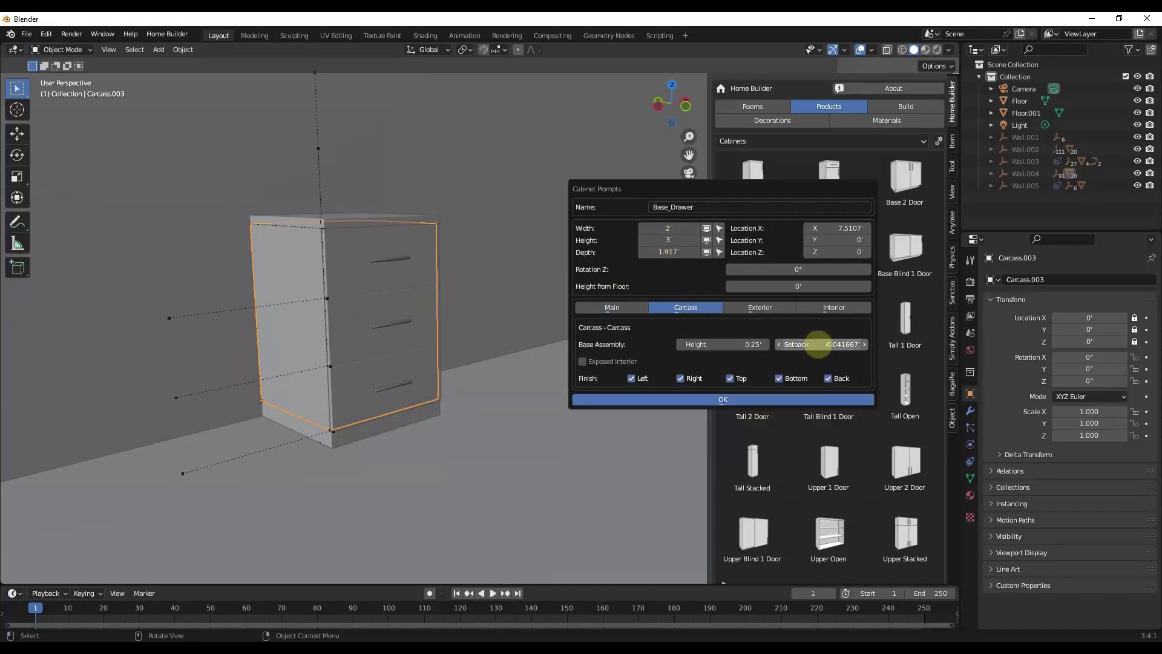
{"action": "left_click", "coordinate": [753, 309]}
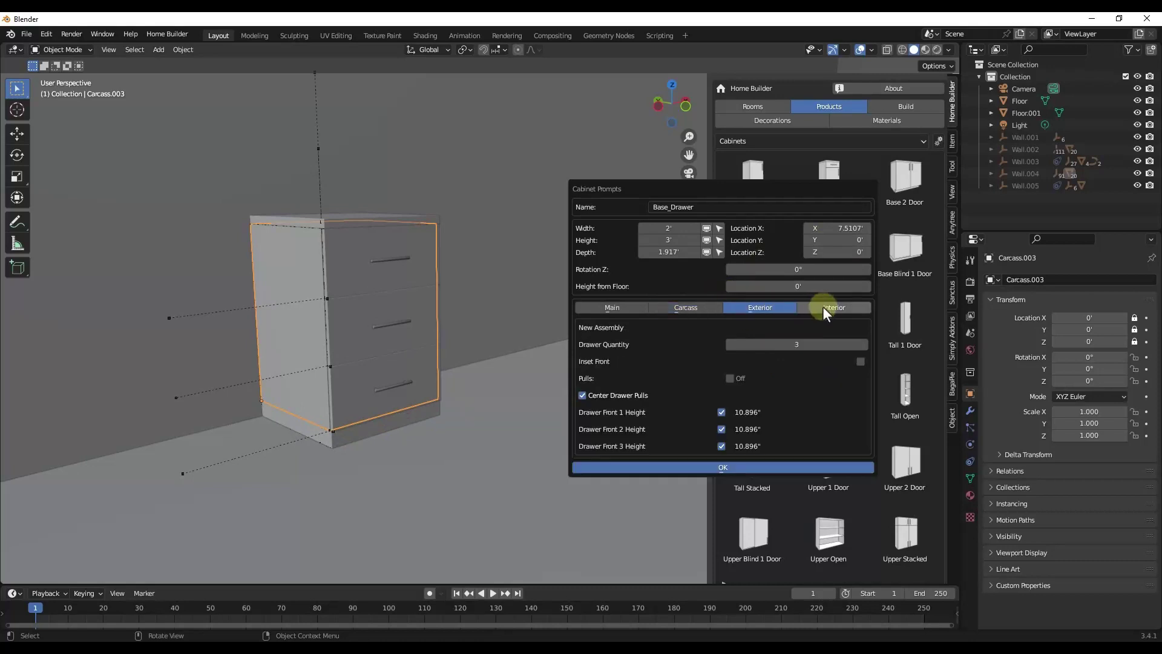
{"action": "left_click", "coordinate": [726, 467]}
Try the Left, Center, Right and Fill Left wall placements for the drawer cabinet and accept Selected Point
{"action": "scroll", "coordinate": [356, 234], "scroll_direction": "down", "scroll_amount": 3}
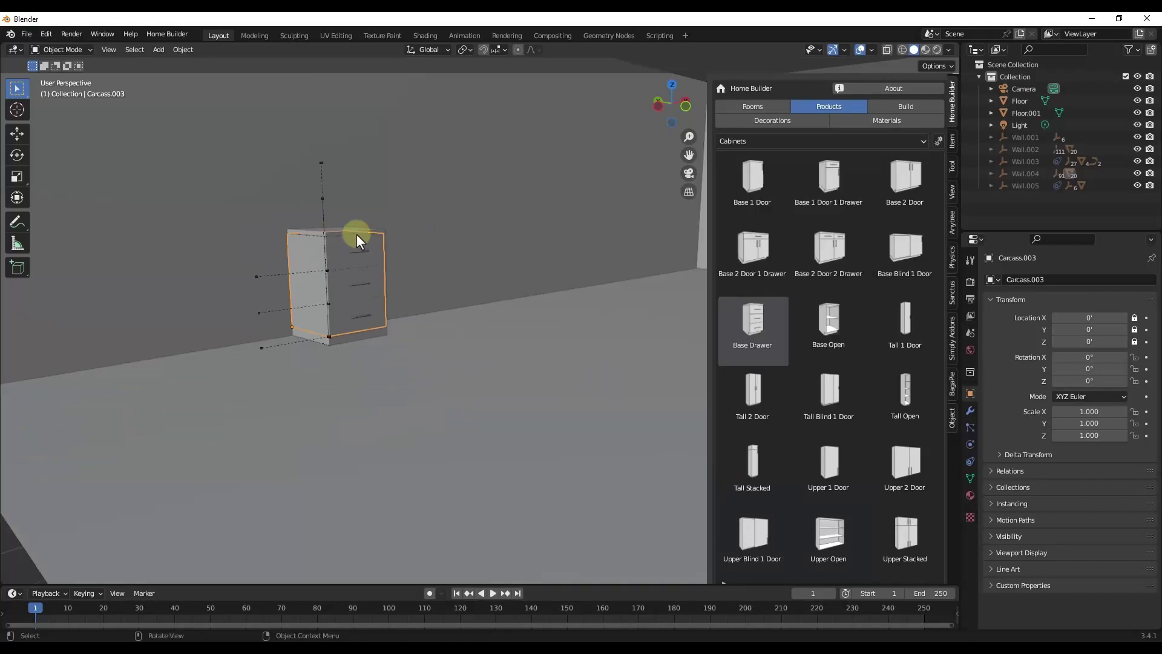
{"action": "right_click", "coordinate": [333, 250]}
{"action": "mouse_move", "coordinate": [338, 245]}
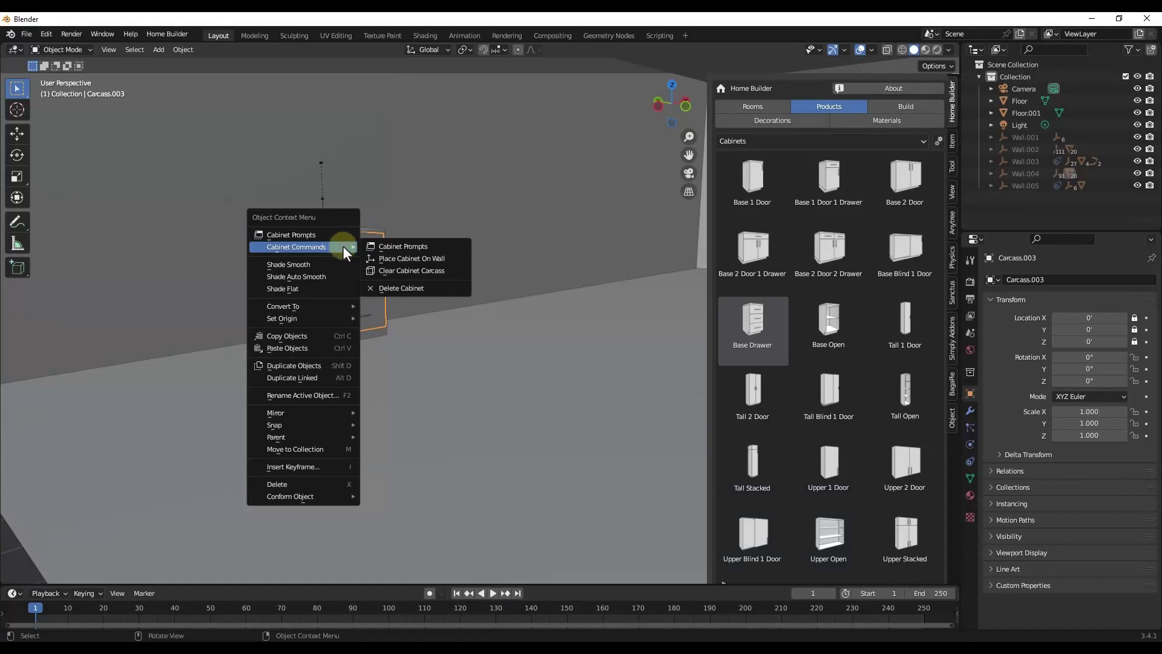
{"action": "left_click", "coordinate": [386, 258]}
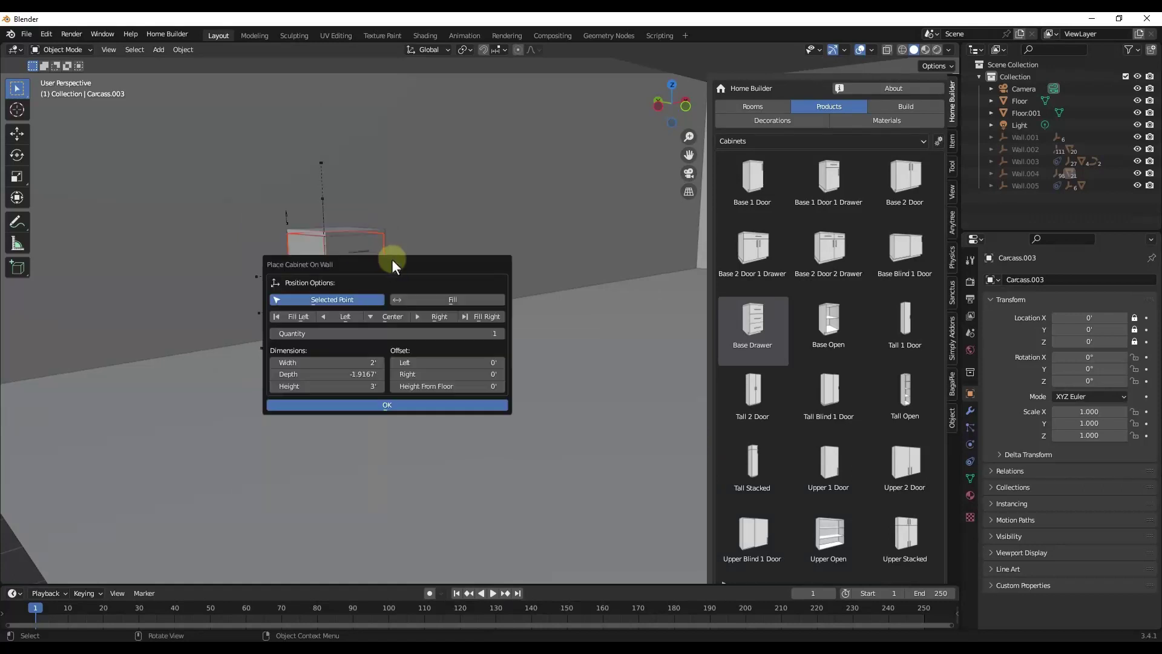
{"action": "left_click_drag", "start_coordinate": [391, 263], "coordinate": [661, 226]}
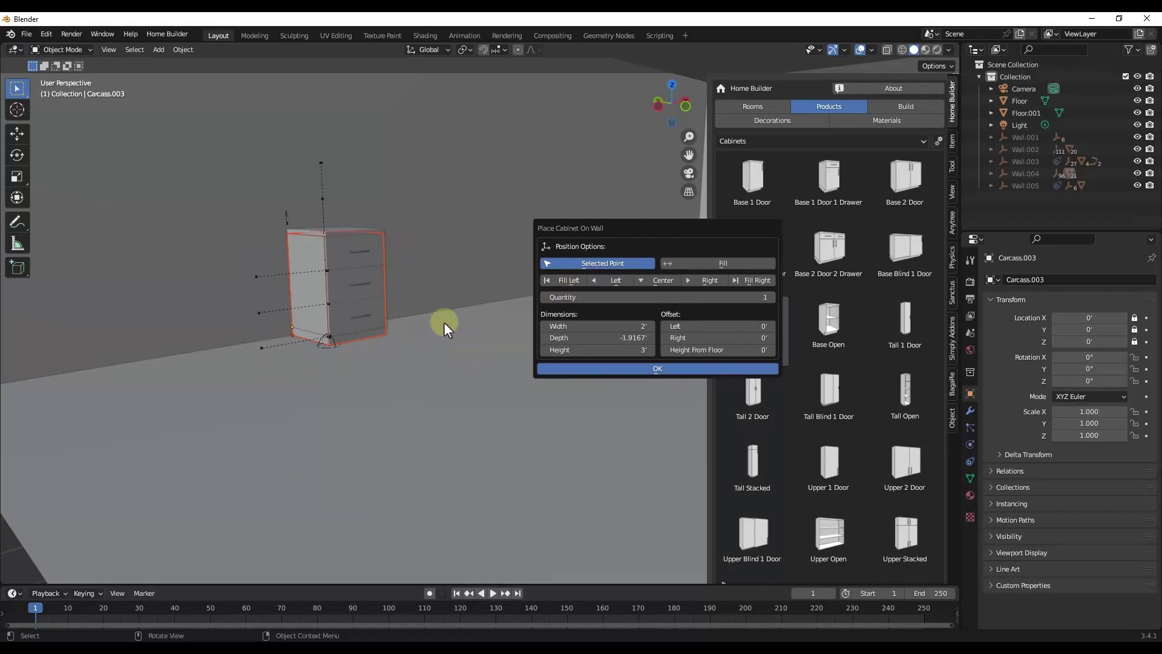
{"action": "left_click", "coordinate": [606, 282]}
{"action": "left_click", "coordinate": [643, 282]}
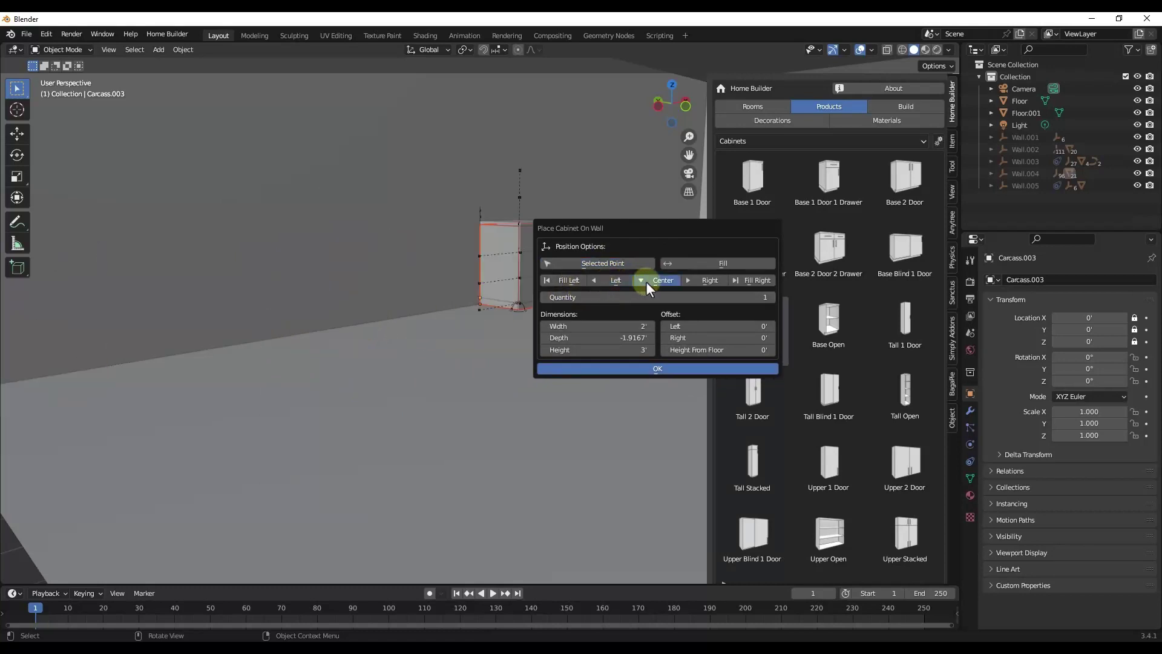
{"action": "left_click", "coordinate": [706, 281]}
{"action": "left_click", "coordinate": [655, 281]}
{"action": "left_click", "coordinate": [616, 281]}
{"action": "left_click", "coordinate": [572, 281]}
{"action": "left_click", "coordinate": [609, 281]}
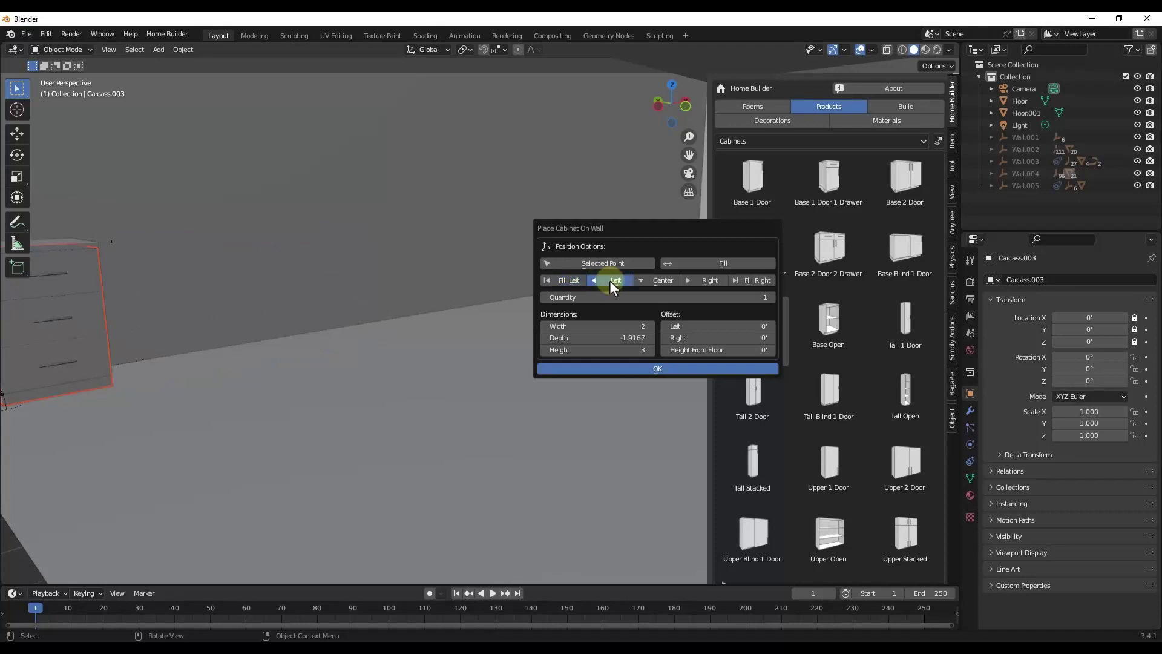
{"action": "left_click", "coordinate": [570, 281]}
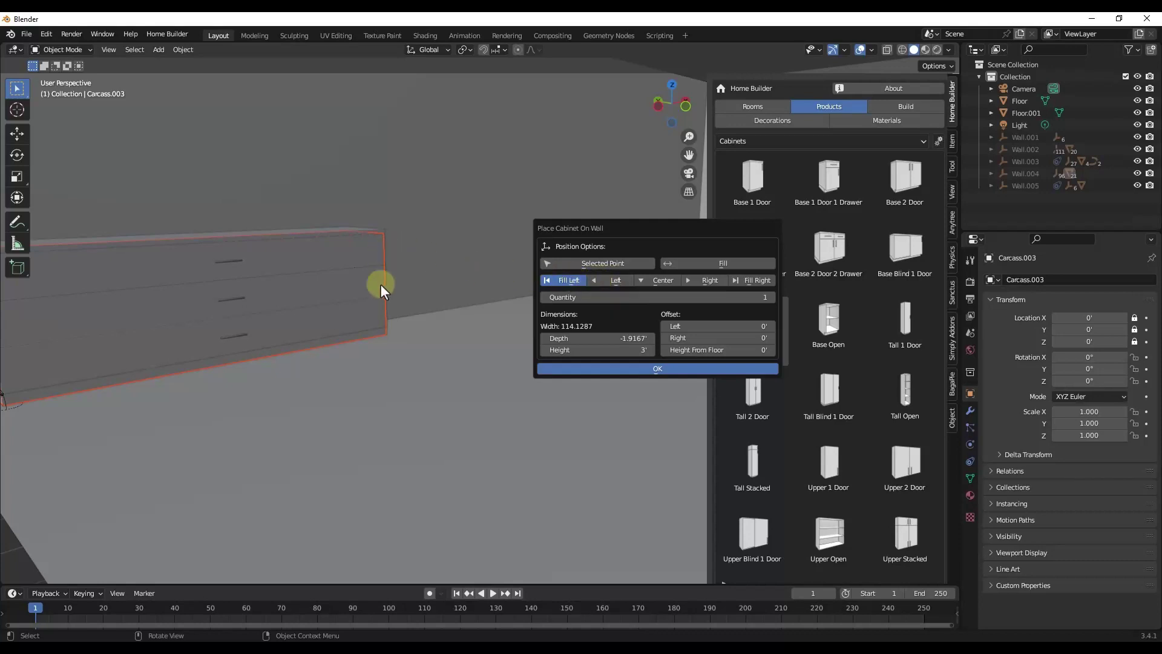
{"action": "left_click", "coordinate": [600, 264]}
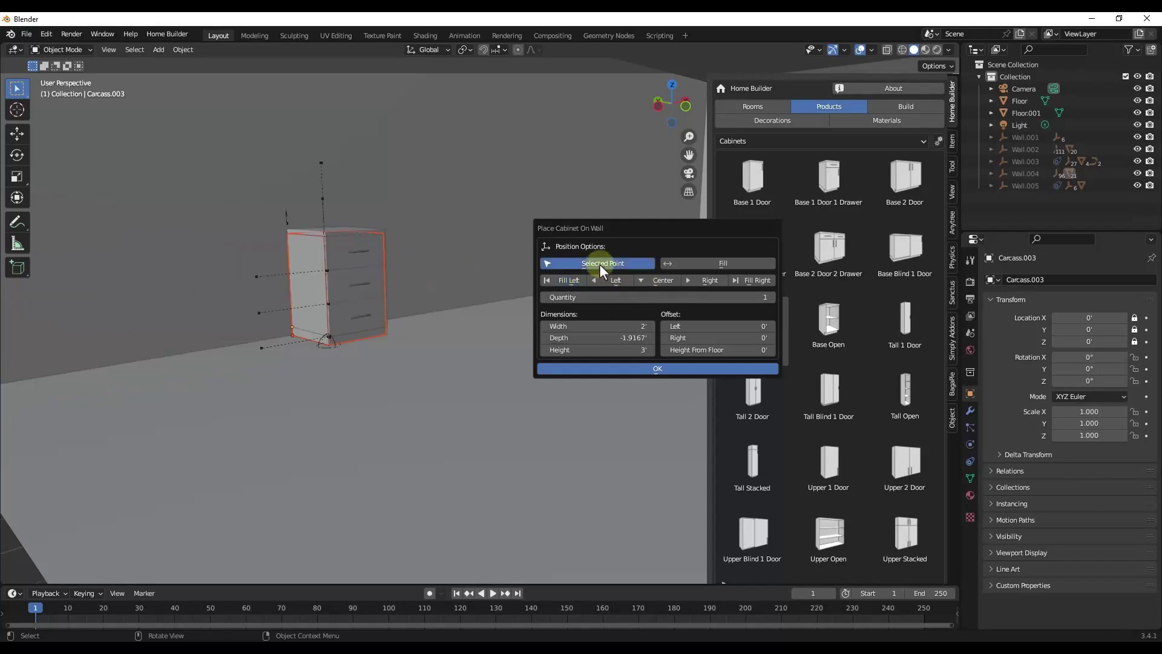
{"action": "left_click", "coordinate": [640, 369]}
Look through the cabinet library settings, including the material thickness and hardware options
{"action": "scroll", "coordinate": [640, 371], "scroll_direction": "up", "scroll_amount": 2}
{"action": "left_click", "coordinate": [939, 140]}
{"action": "mouse_move", "coordinate": [963, 158]}
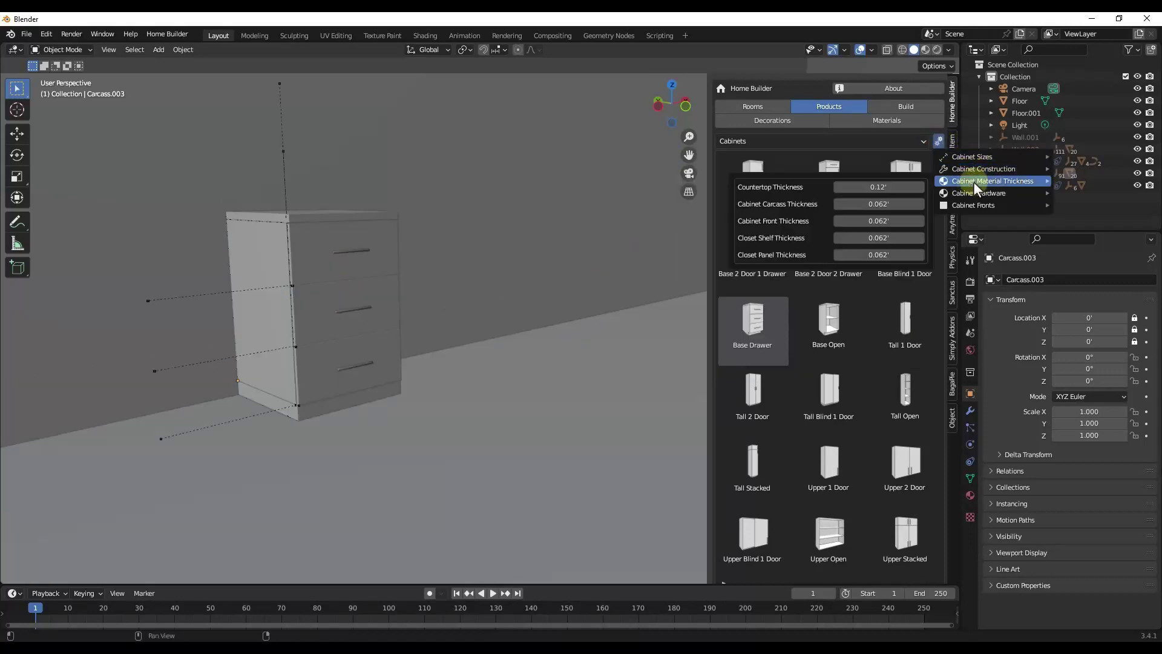
{"action": "mouse_move", "coordinate": [981, 194]}
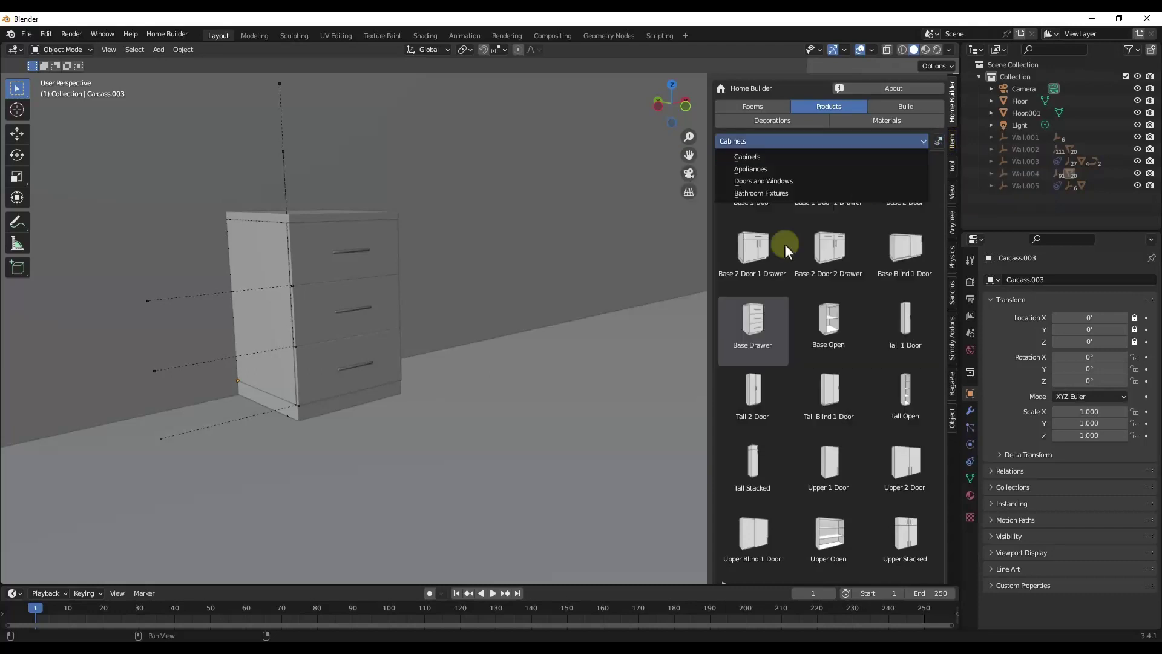
Place a Base 2 Door 2 Drawer cabinet on the wall directly to the right of the drawer cabinet
{"action": "scroll", "coordinate": [373, 325], "scroll_direction": "down", "scroll_amount": 3}
{"action": "middle_click_drag", "start_coordinate": [373, 325], "coordinate": [454, 327]}
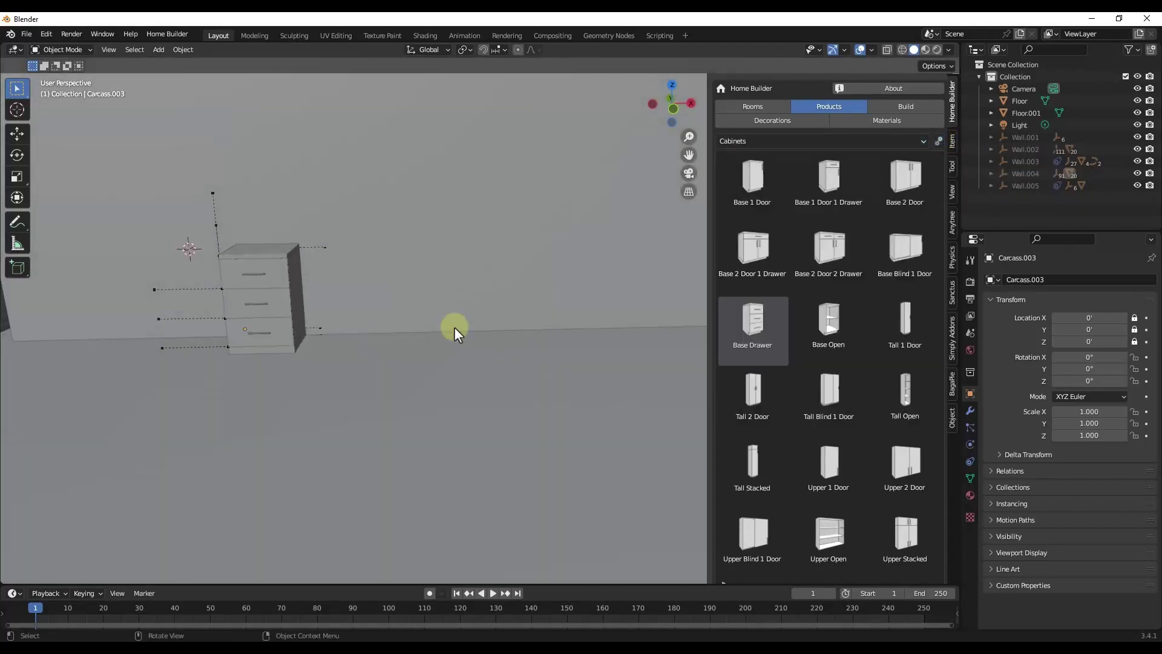
{"action": "left_click_drag", "start_coordinate": [609, 253], "coordinate": [295, 256]}
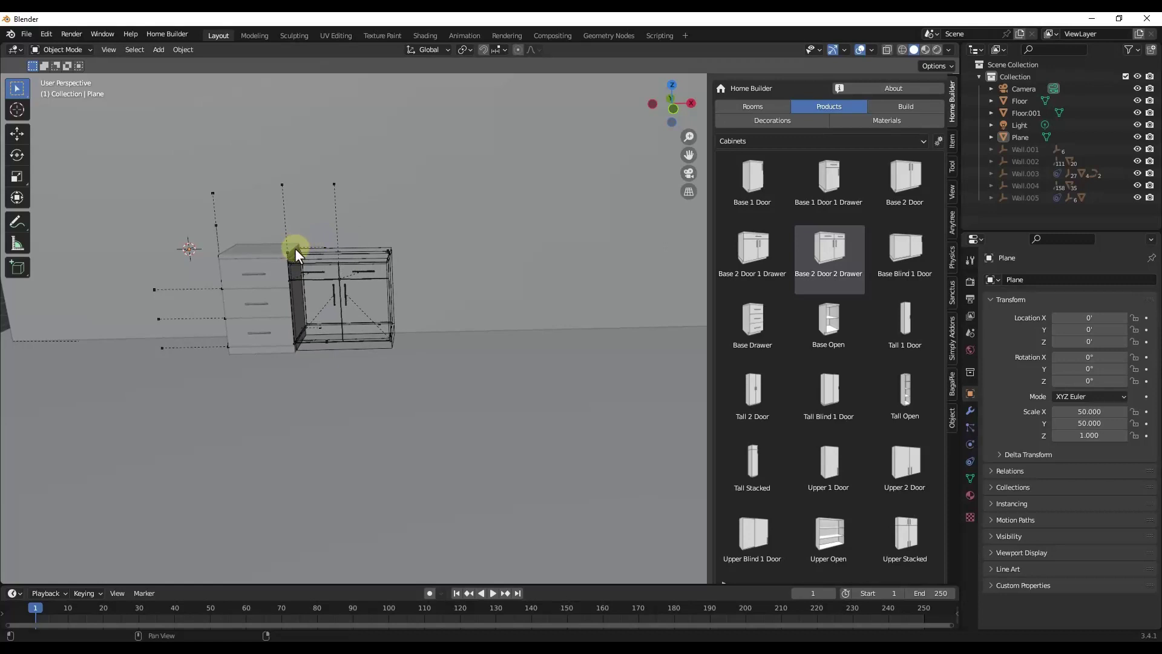
{"action": "left_click", "coordinate": [295, 249]}
{"action": "scroll", "coordinate": [314, 273], "scroll_direction": "up", "scroll_amount": 3}
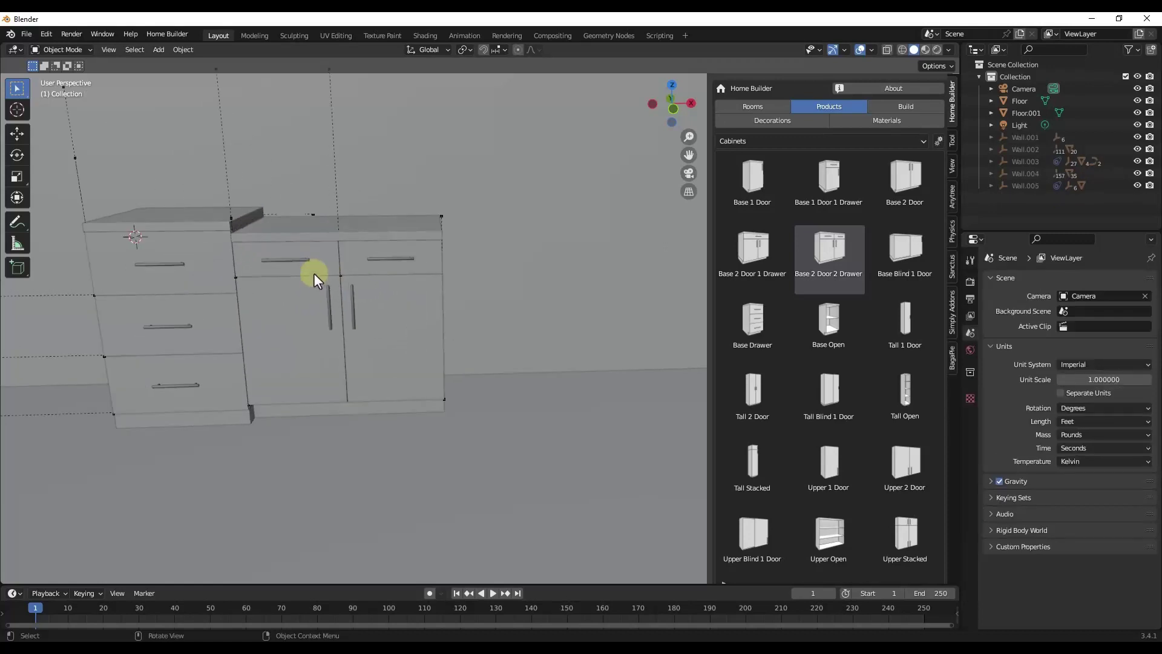
{"action": "scroll", "coordinate": [313, 274], "scroll_direction": "down", "scroll_amount": 3}
{"action": "middle_click_drag", "start_coordinate": [376, 249], "coordinate": [370, 242]}
Place a Tall 2 Door cabinet on the wall directly to the left of the drawer cabinet
{"action": "left_click", "coordinate": [805, 272]}
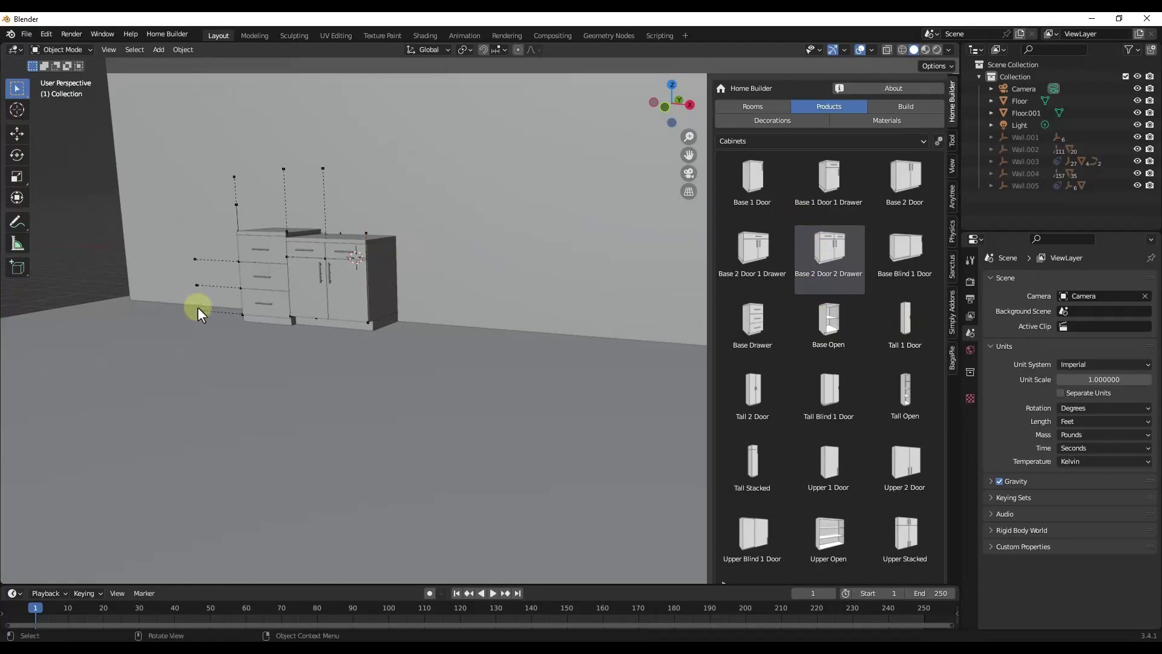
{"action": "middle_click_drag", "start_coordinate": [198, 307], "coordinate": [340, 325]}
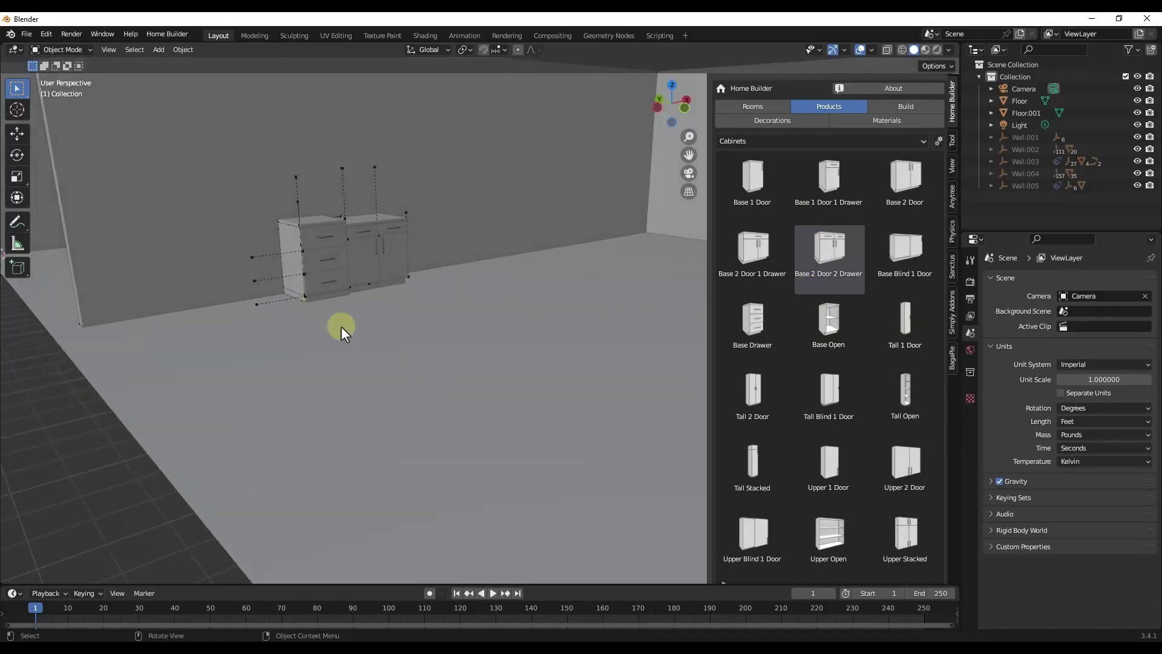
{"action": "left_click", "coordinate": [758, 392]}
{"action": "left_click", "coordinate": [130, 267]}
{"action": "middle_click_drag", "start_coordinate": [130, 267], "coordinate": [493, 197]}
Place an Upper 2 Door cabinet on the wall above the two-door base cabinet
{"action": "scroll", "coordinate": [863, 428], "scroll_direction": "down", "scroll_amount": 1}
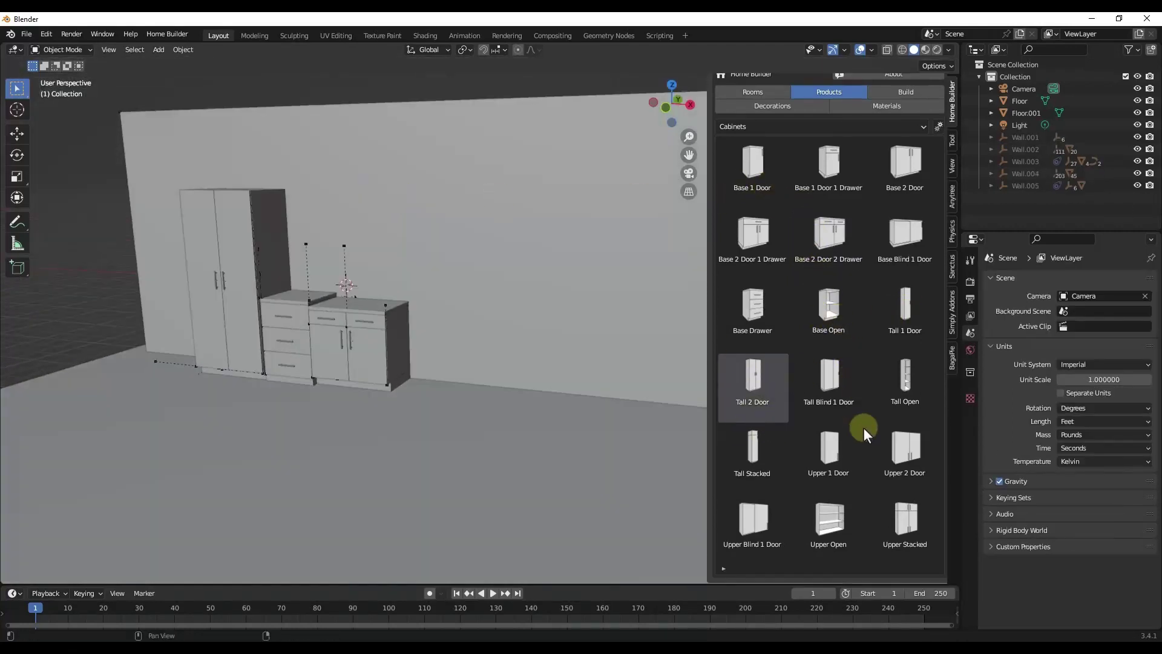
{"action": "left_click", "coordinate": [898, 446]}
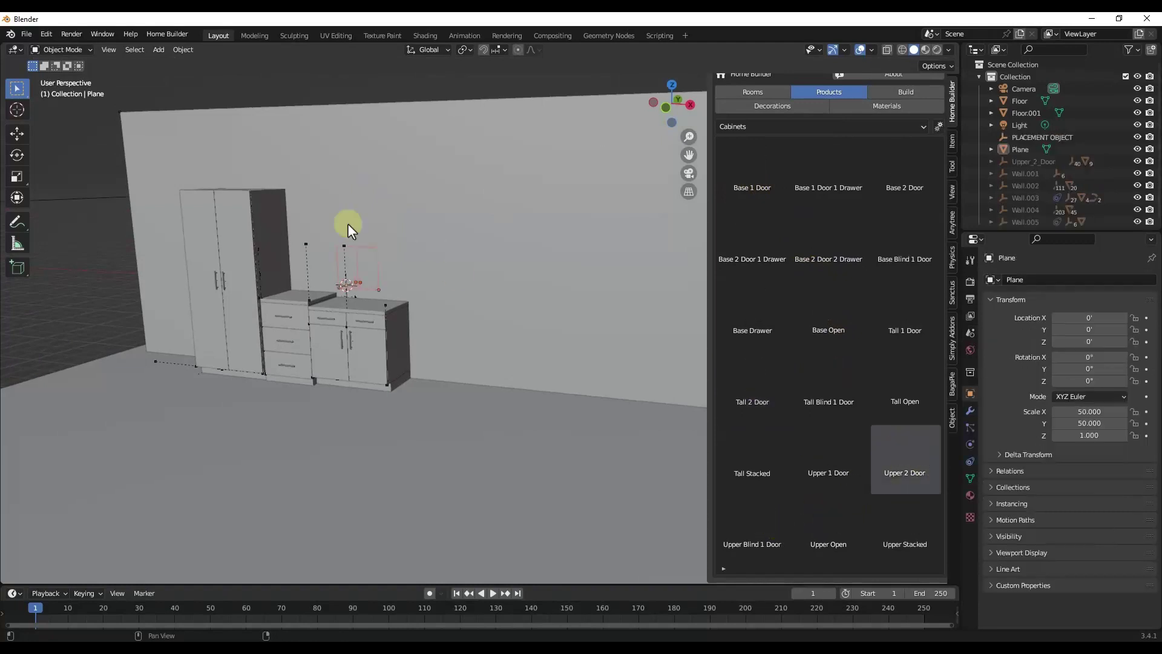
{"action": "left_click", "coordinate": [430, 303]}
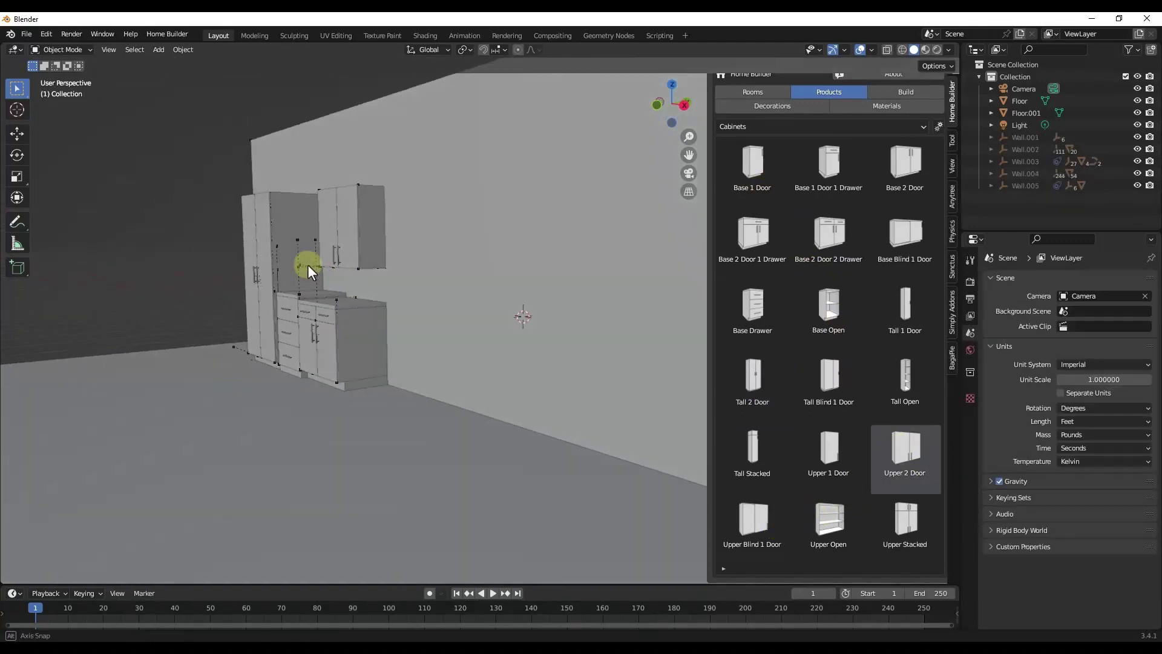
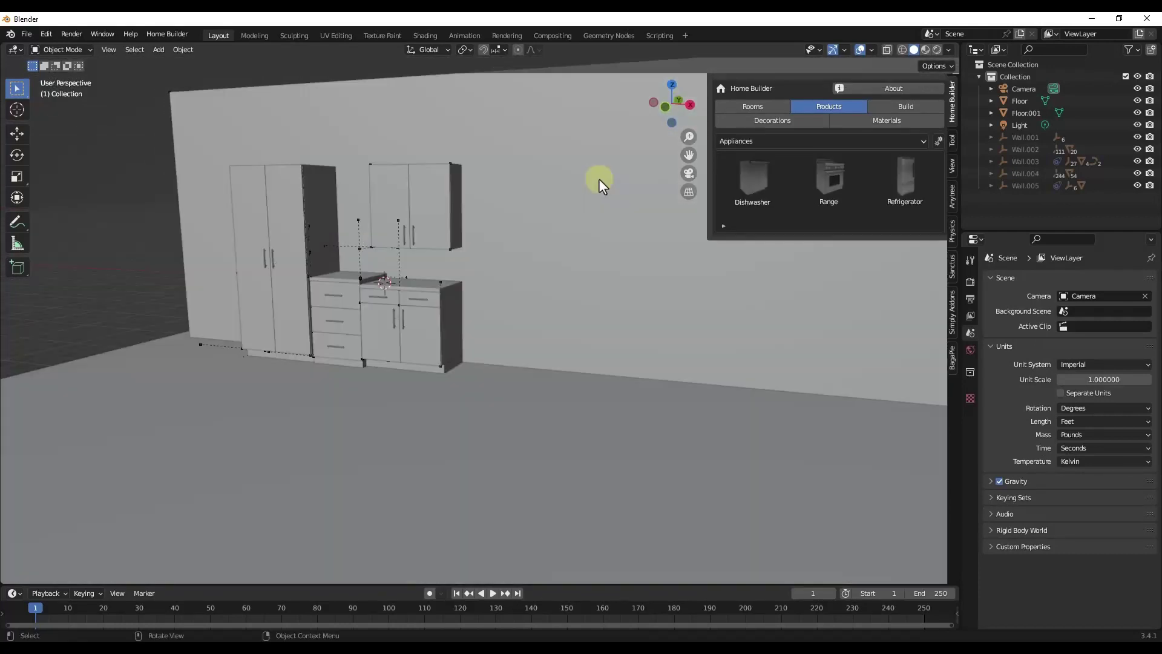
Place a Range from the Appliances category directly beside the two-door base cabinet
{"action": "left_click", "coordinate": [834, 182]}
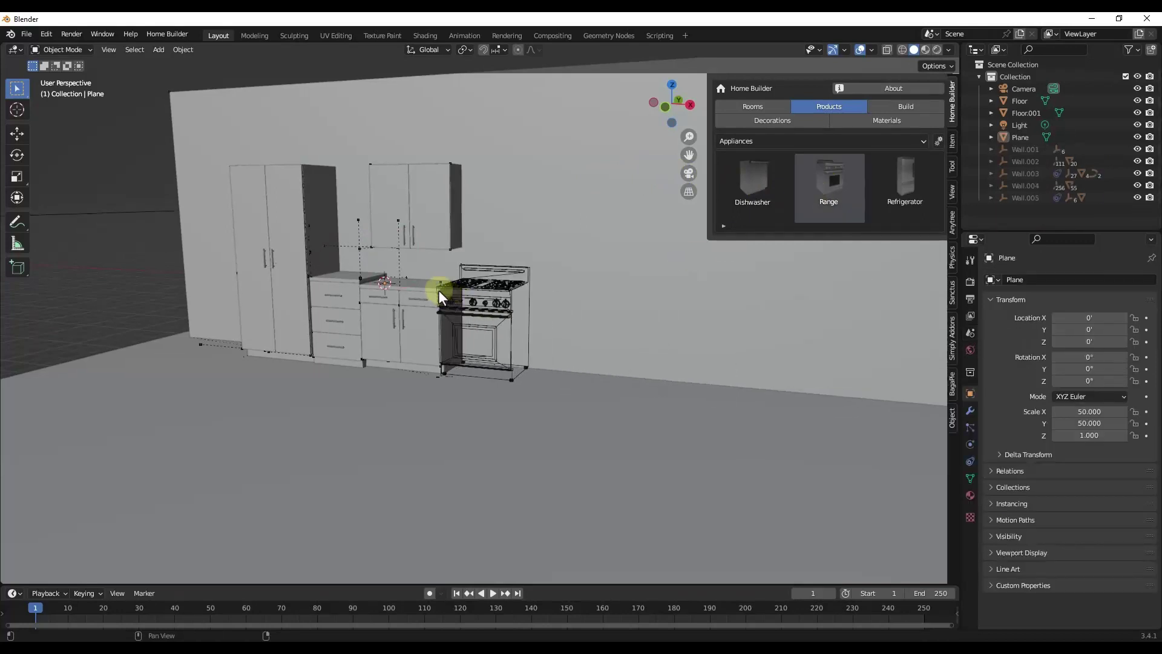
{"action": "left_click", "coordinate": [437, 290]}
{"action": "mouse_move", "coordinate": [552, 325]}
{"action": "middle_mouse_down"}
{"action": "mouse_move", "coordinate": [521, 322]}
{"action": "mouse_move", "coordinate": [562, 321]}
{"action": "middle_mouse_up"}
{"action": "scroll", "coordinate": [476, 282], "scroll_direction": "up", "scroll_amount": 3}
{"action": "scroll", "coordinate": [472, 227], "scroll_direction": "down", "scroll_amount": 3}
{"action": "scroll", "coordinate": [571, 187], "scroll_direction": "up", "scroll_amount": 2}
{"action": "scroll", "coordinate": [483, 187], "scroll_direction": "down", "scroll_amount": 4}
{"action": "scroll", "coordinate": [542, 210], "scroll_direction": "up", "scroll_amount": 5}
{"action": "scroll", "coordinate": [536, 262], "scroll_direction": "down", "scroll_amount": 2}
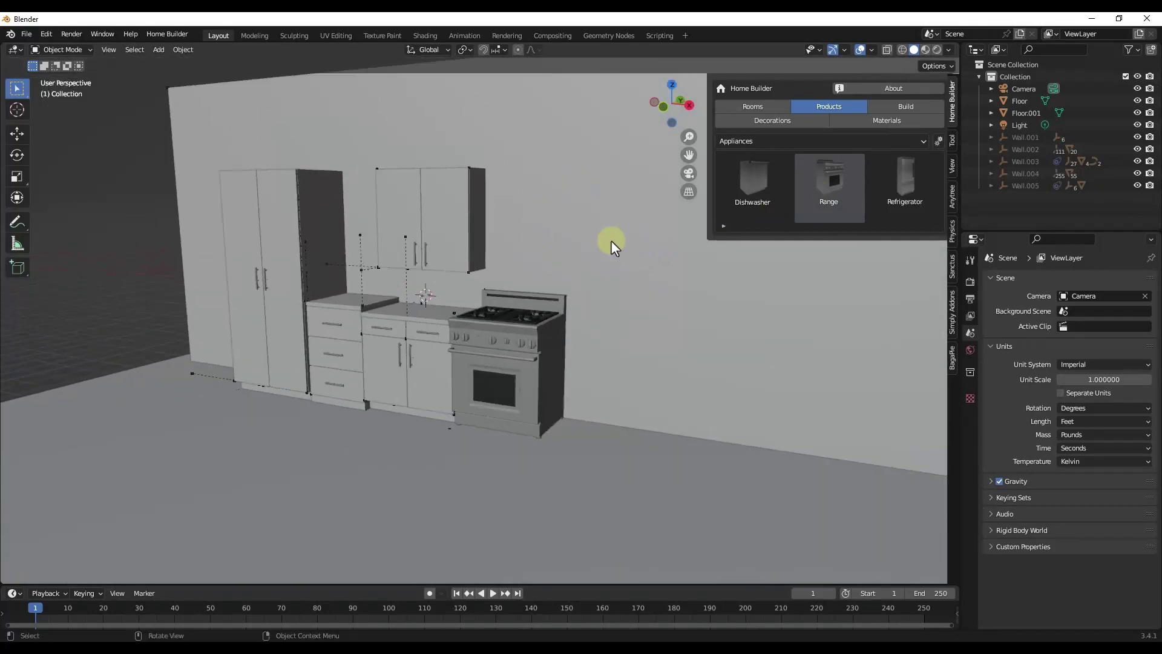
Place a Refrigerator from the Appliances category directly to the right of the range
{"action": "left_click", "coordinate": [899, 190]}
{"action": "left_click", "coordinate": [536, 340]}
{"action": "middle_click_drag", "start_coordinate": [658, 325], "coordinate": [616, 257]}
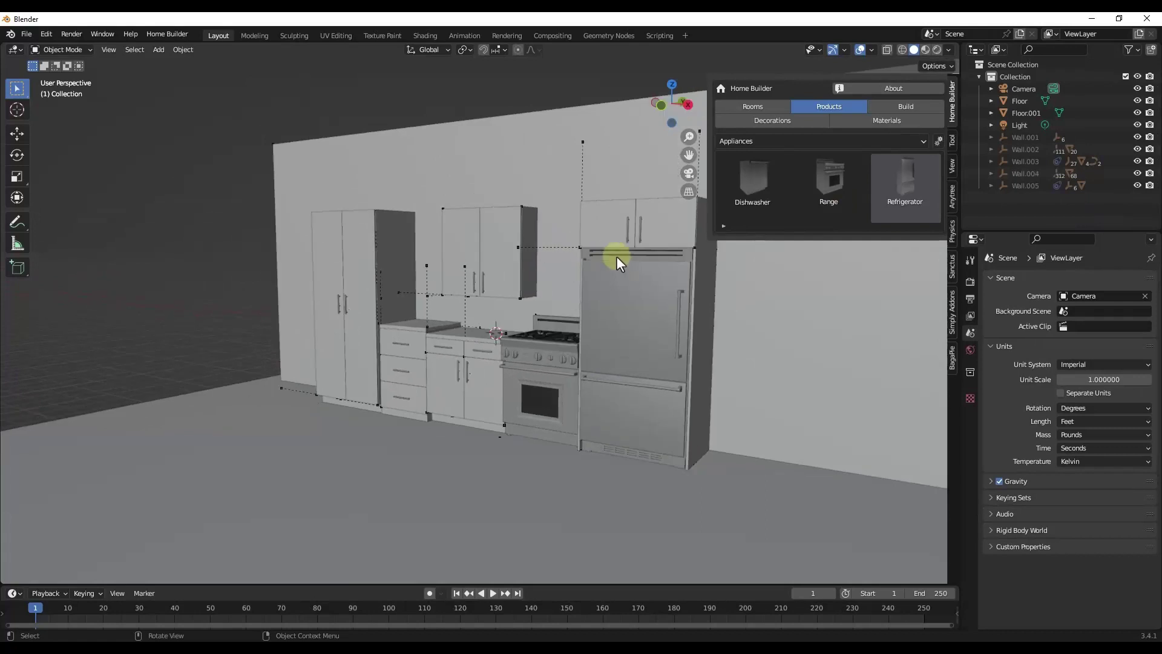
Show the kitchen in Material Preview shading, inspect its materials and open the Materials library
{"action": "left_click", "coordinate": [925, 51]}
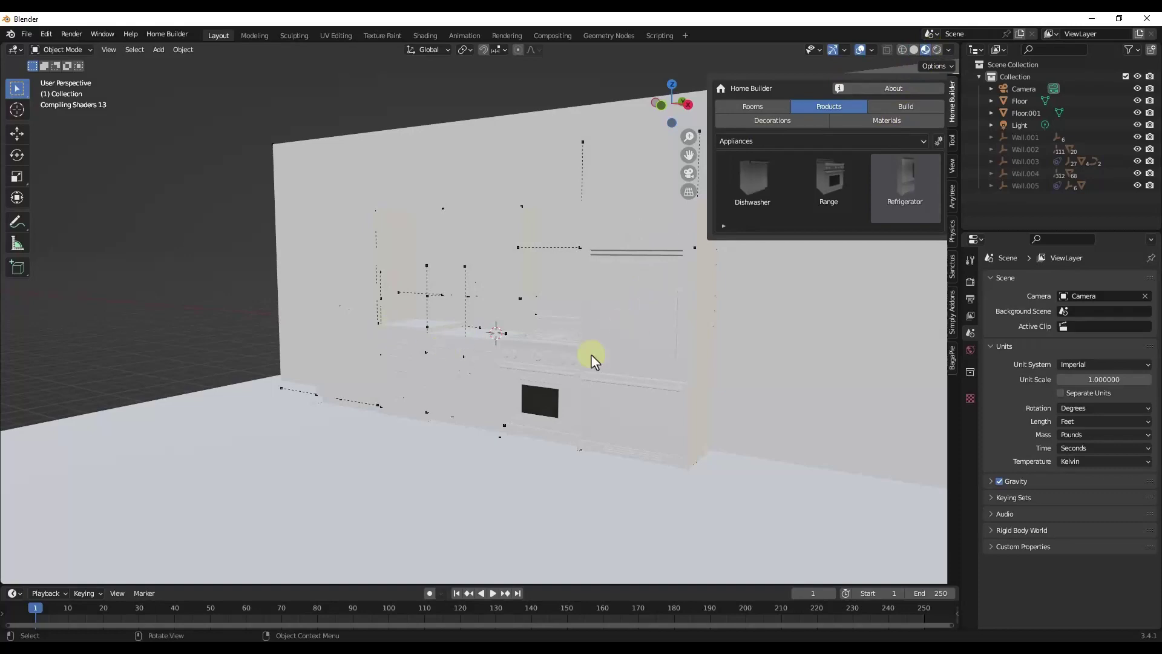
{"action": "scroll", "coordinate": [591, 368], "scroll_direction": "up", "scroll_amount": 3}
{"action": "middle_click_drag", "start_coordinate": [581, 361], "coordinate": [478, 288]}
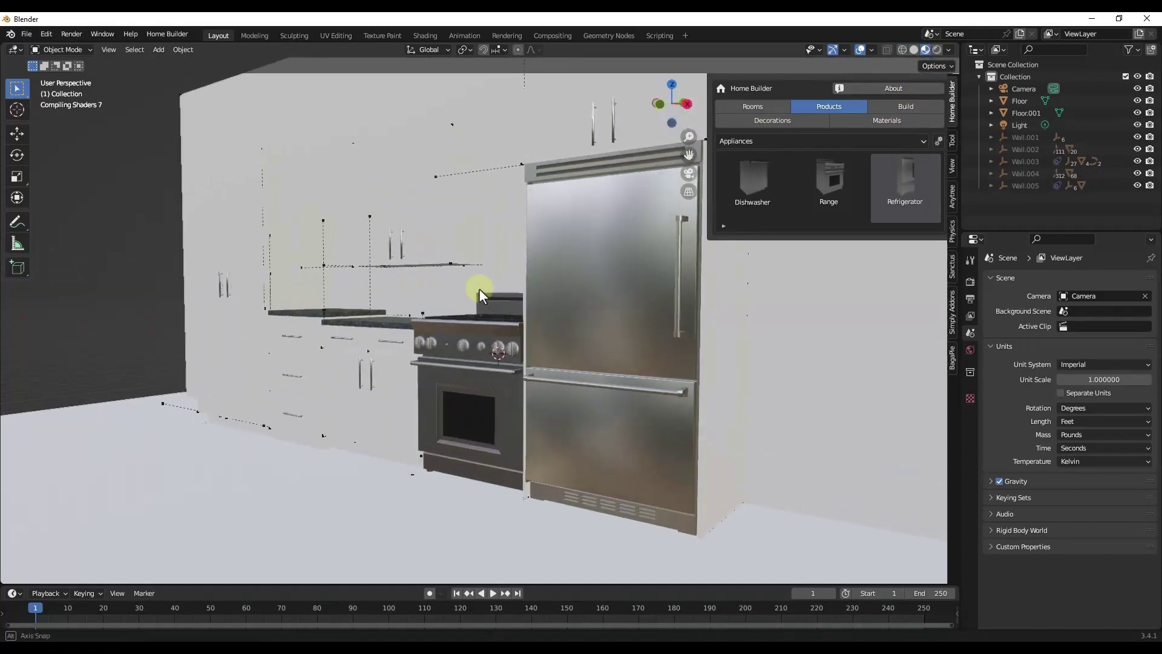
{"action": "scroll", "coordinate": [478, 288], "scroll_direction": "down", "scroll_amount": 5}
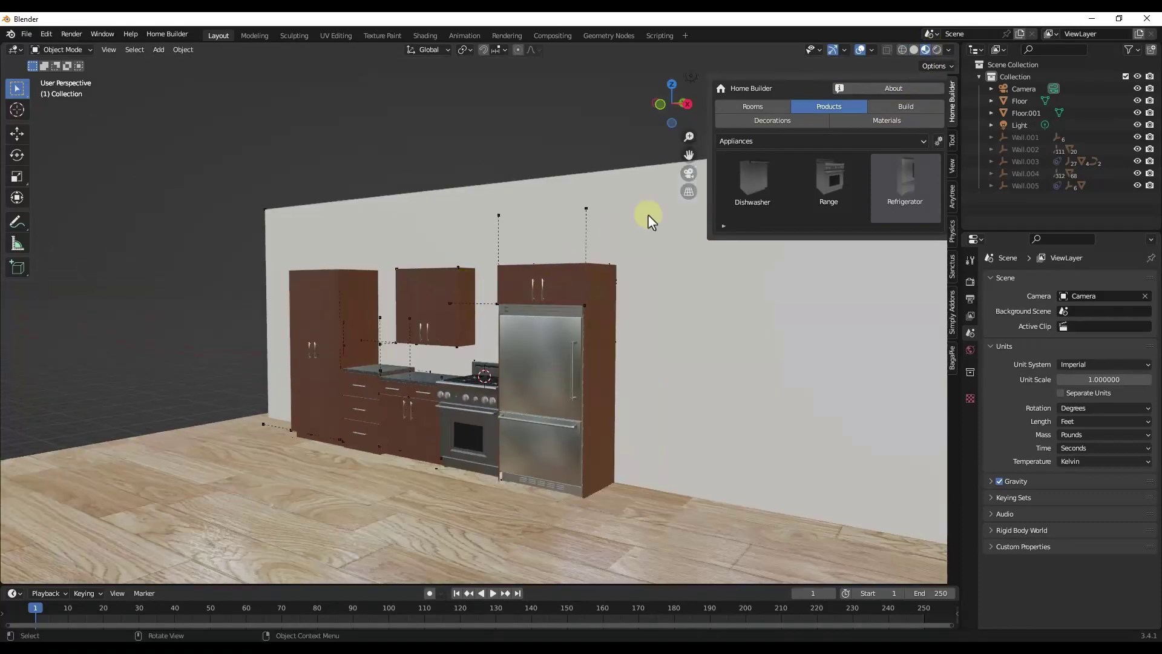
{"action": "left_click", "coordinate": [887, 120]}
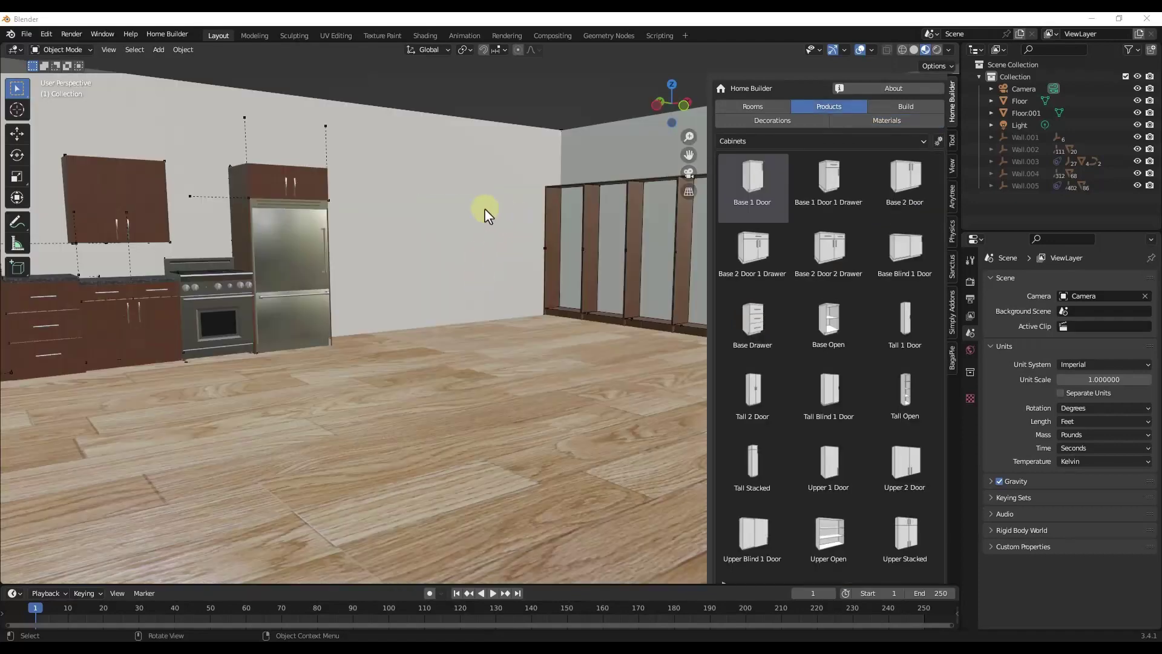
Choose the Shaker Door style as the cabinet front and place a Base 1 Door cabinet against the wall to the right of the refrigerator
{"action": "scroll", "coordinate": [423, 212], "scroll_direction": "up", "scroll_amount": 6}
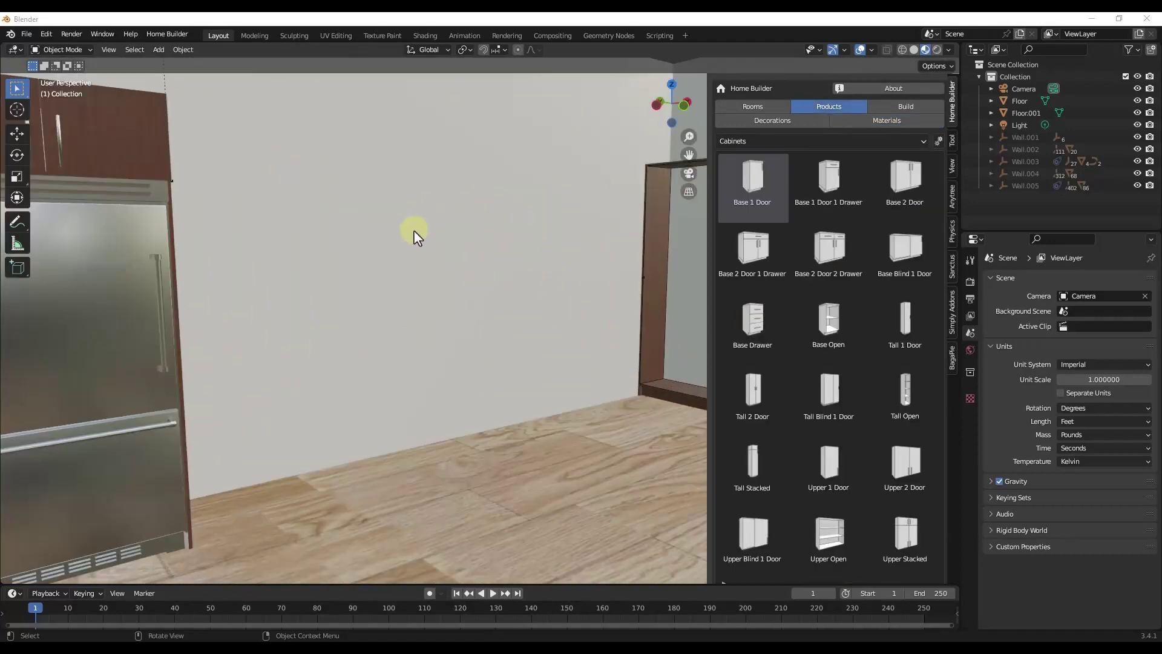
{"action": "left_click", "coordinate": [938, 141]}
{"action": "mouse_move", "coordinate": [953, 205]}
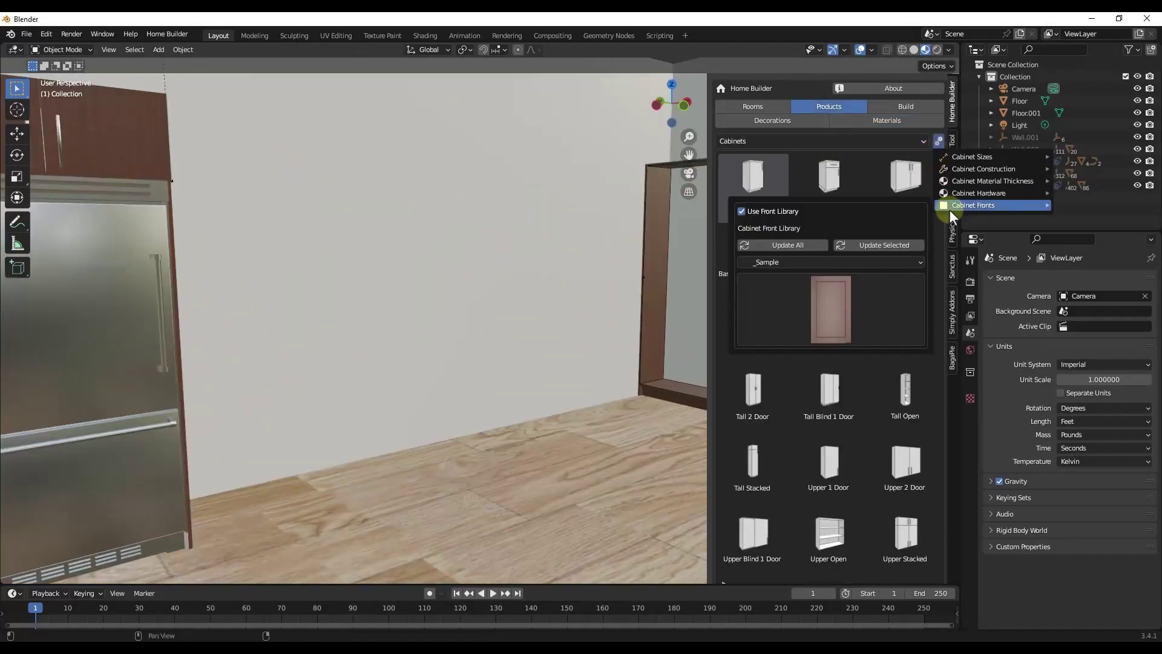
{"action": "left_click", "coordinate": [832, 306]}
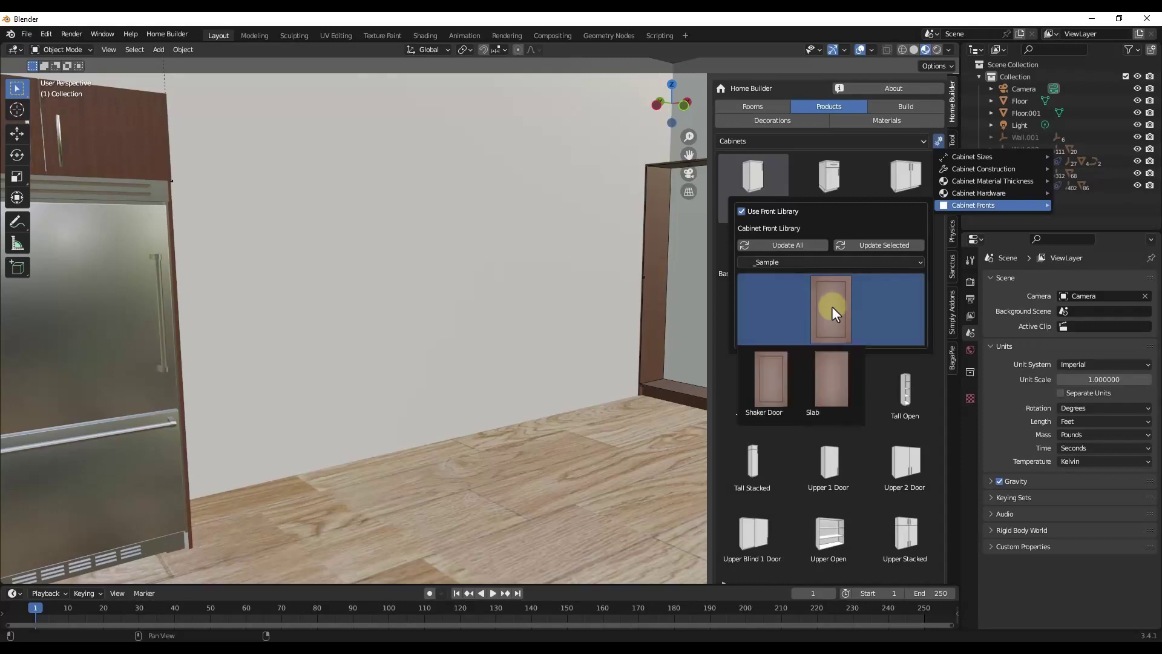
{"action": "left_click", "coordinate": [760, 384]}
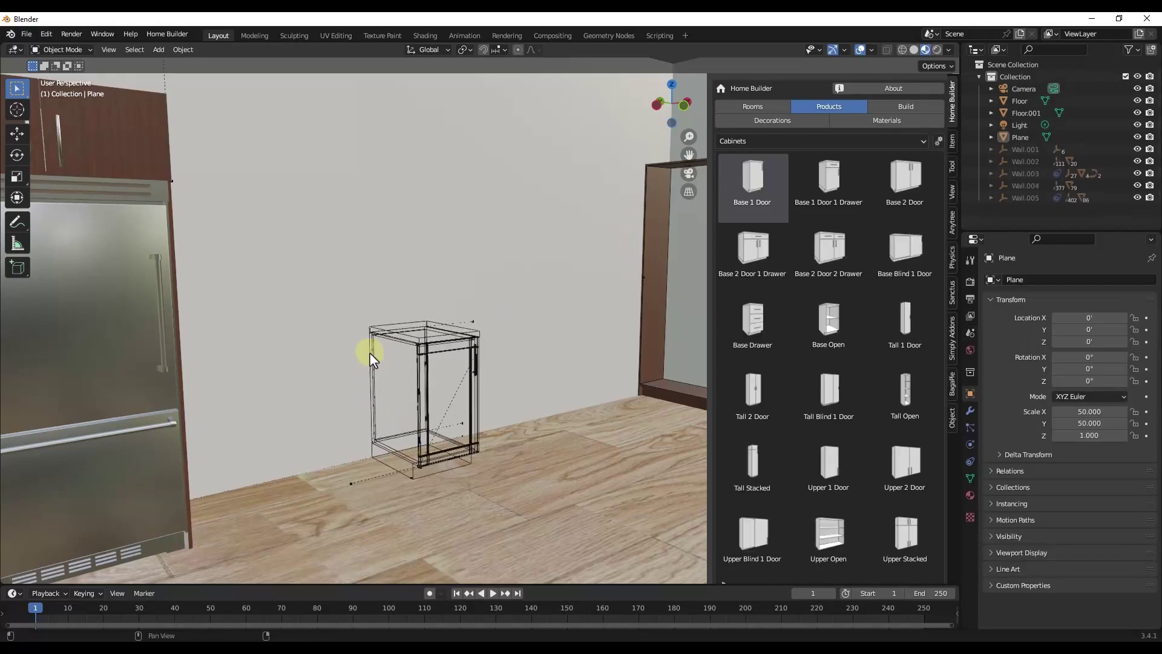
{"action": "left_click", "coordinate": [443, 427]}
Compare the shaker door front of the new base cabinet with the flat fronts of the other kitchen cabinets
{"action": "scroll", "coordinate": [443, 426], "scroll_direction": "up", "scroll_amount": 3}
{"action": "scroll", "coordinate": [409, 460], "scroll_direction": "down", "scroll_amount": 7}
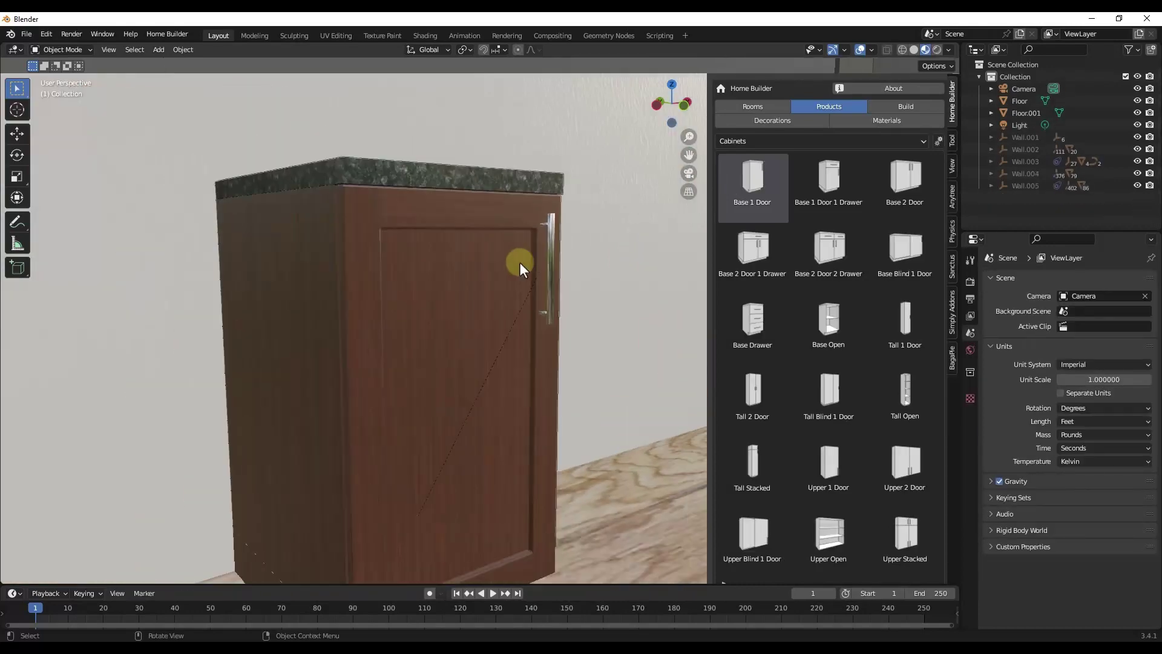
{"action": "scroll", "coordinate": [300, 222], "scroll_direction": "down", "scroll_amount": 3}
{"action": "scroll", "coordinate": [379, 353], "scroll_direction": "up", "scroll_amount": 6}
{"action": "scroll", "coordinate": [209, 310], "scroll_direction": "down", "scroll_amount": 4}
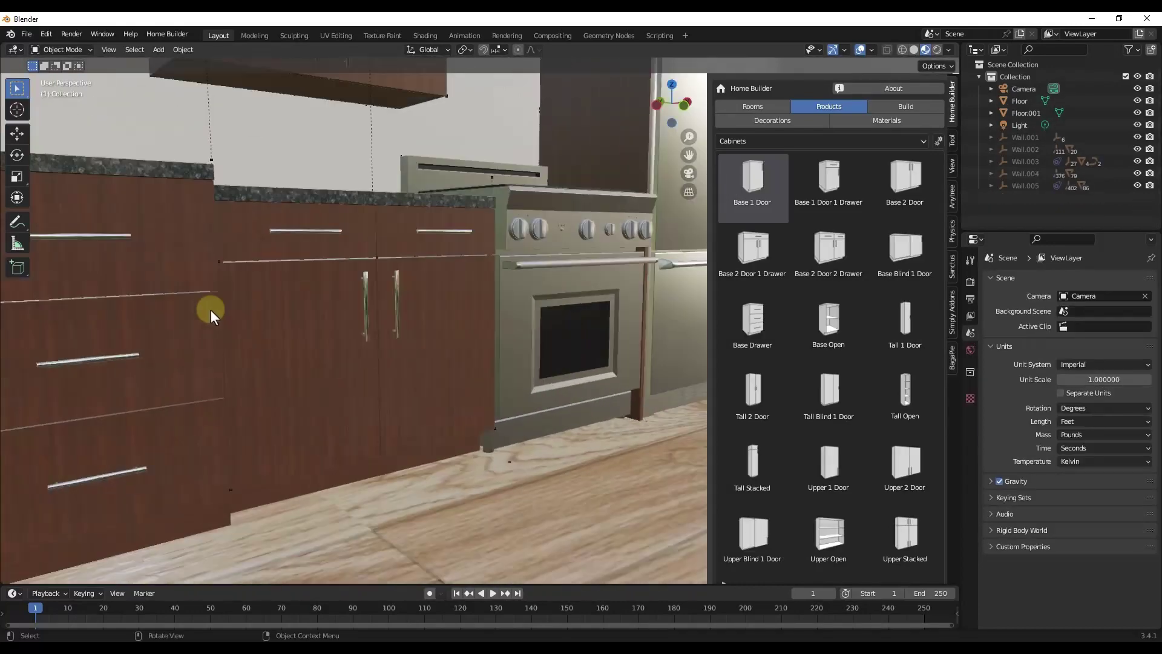
{"action": "scroll", "coordinate": [666, 285], "scroll_direction": "up", "scroll_amount": 3}
{"action": "scroll", "coordinate": [536, 267], "scroll_direction": "down", "scroll_amount": 2}
{"action": "mouse_move", "coordinate": [532, 268]}
{"action": "middle_mouse_down"}
{"action": "mouse_move", "coordinate": [491, 278]}
{"action": "mouse_move", "coordinate": [517, 273]}
{"action": "middle_mouse_up"}
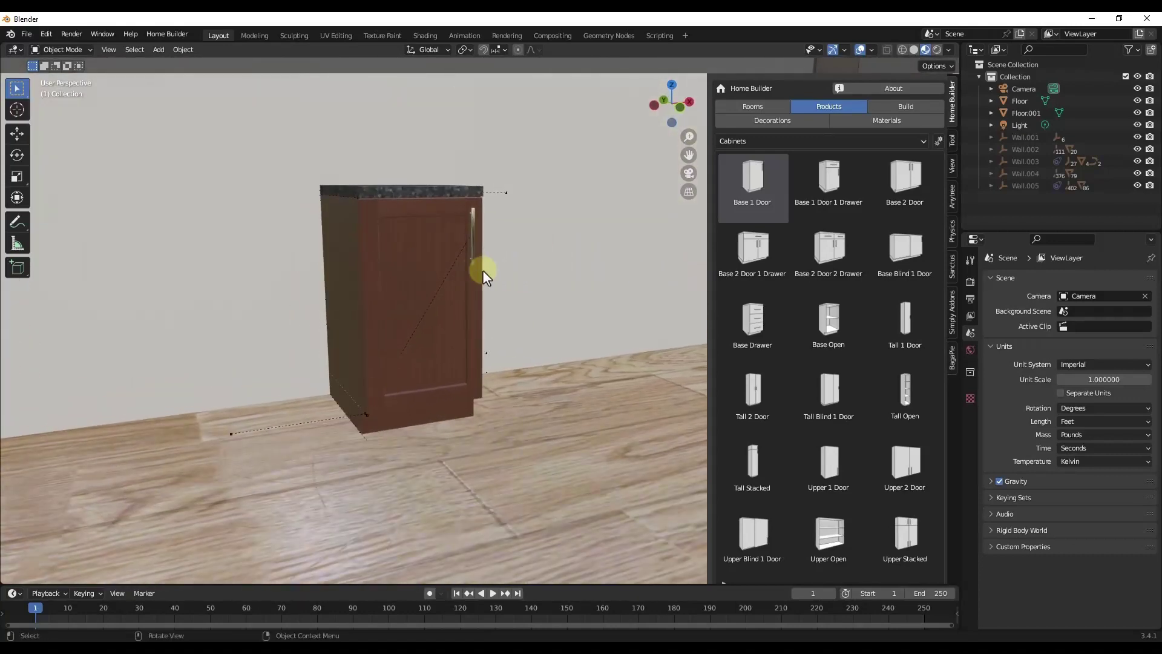
{"action": "scroll", "coordinate": [525, 257], "scroll_direction": "down", "scroll_amount": 2}
{"action": "scroll", "coordinate": [529, 257], "scroll_direction": "up", "scroll_amount": 2}
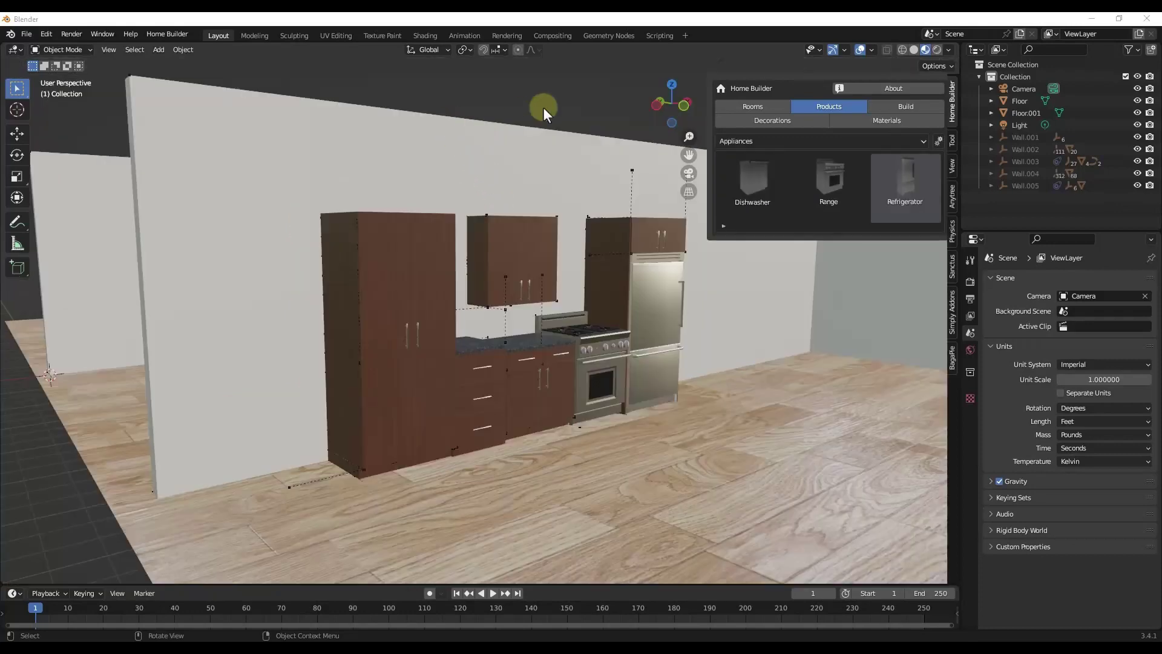
Place a Tall Openings cabinet starter along the full length of the empty wall at the far end of the room
{"action": "left_click", "coordinate": [905, 107]}
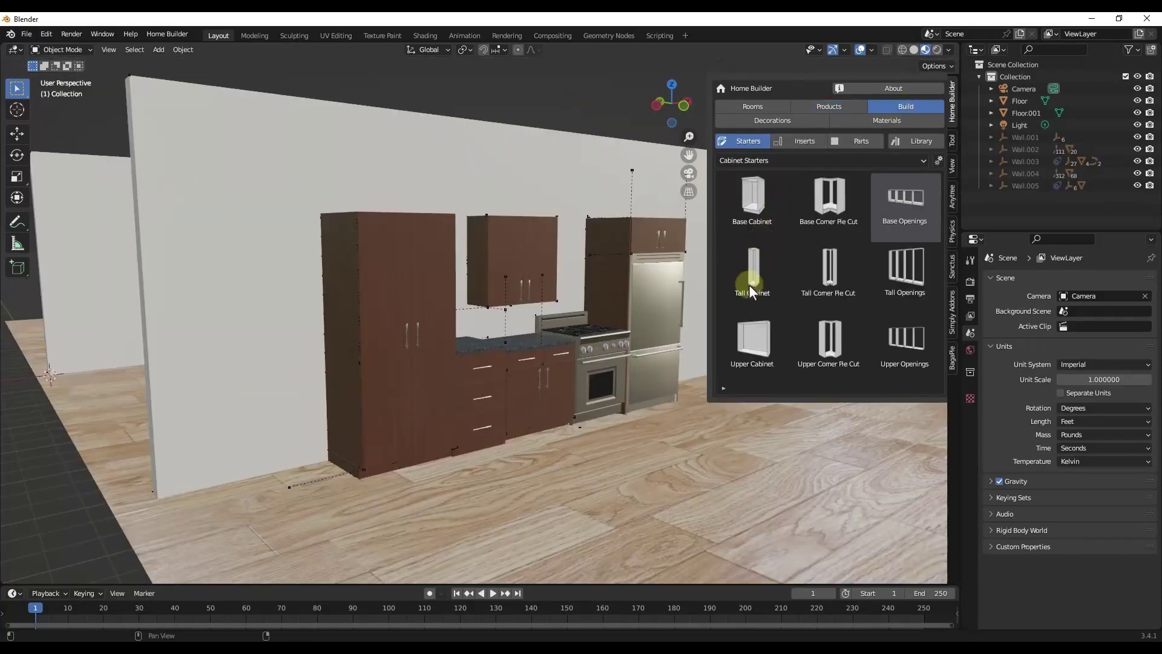
{"action": "scroll", "coordinate": [337, 337], "scroll_direction": "down", "scroll_amount": 5}
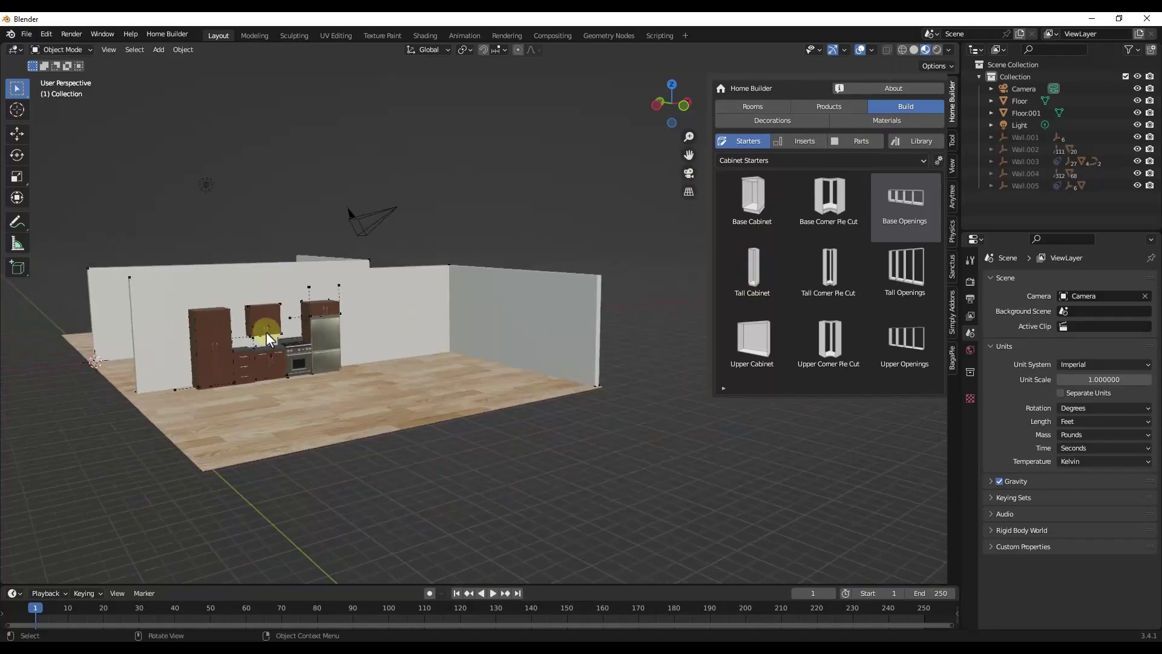
{"action": "scroll", "coordinate": [457, 329], "scroll_direction": "up", "scroll_amount": 7}
{"action": "scroll", "coordinate": [361, 314], "scroll_direction": "down", "scroll_amount": 5}
{"action": "middle_click_drag", "start_coordinate": [361, 313], "coordinate": [514, 316]}
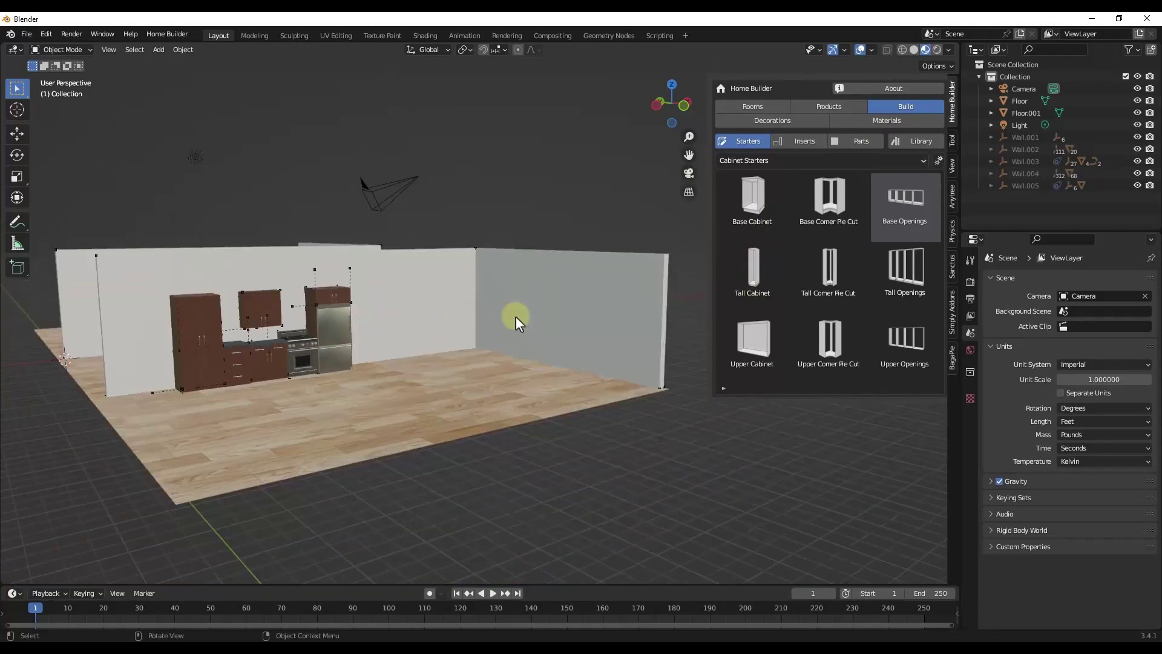
{"action": "scroll", "coordinate": [550, 313], "scroll_direction": "up", "scroll_amount": 6}
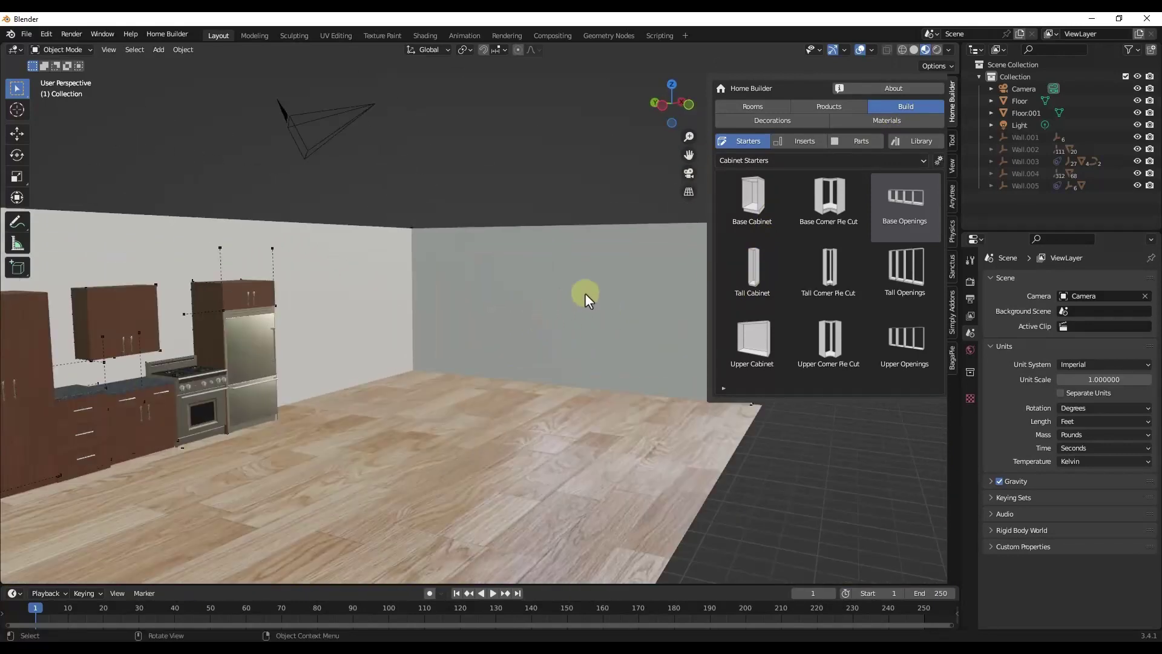
{"action": "left_click", "coordinate": [902, 267]}
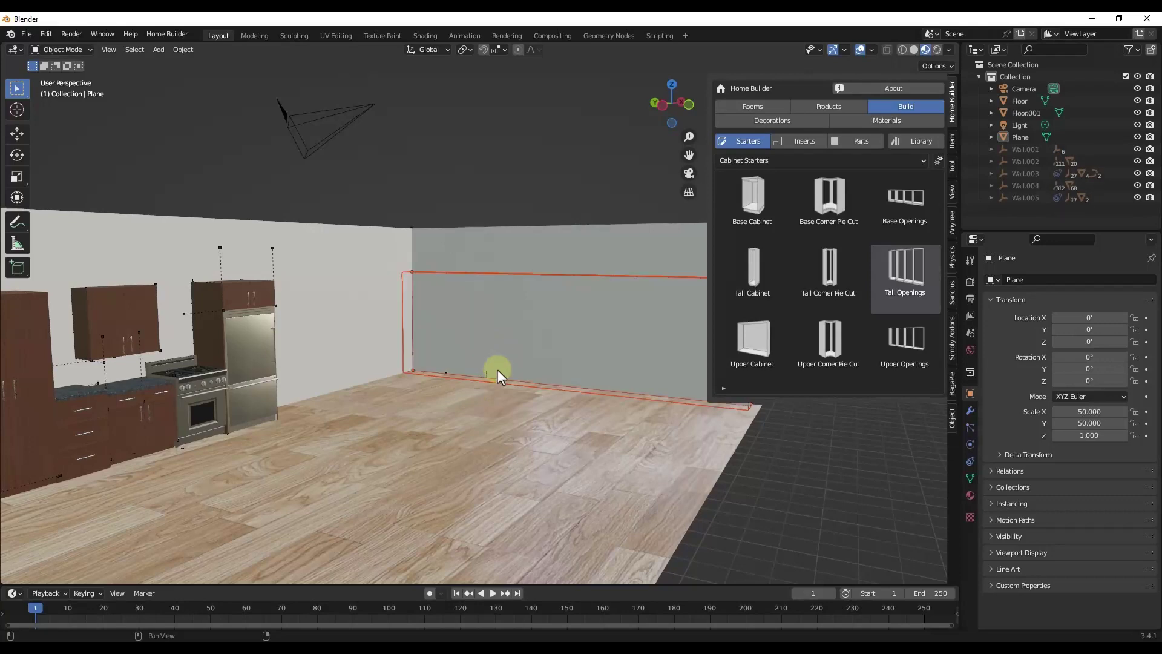
{"action": "left_click", "coordinate": [431, 353]}
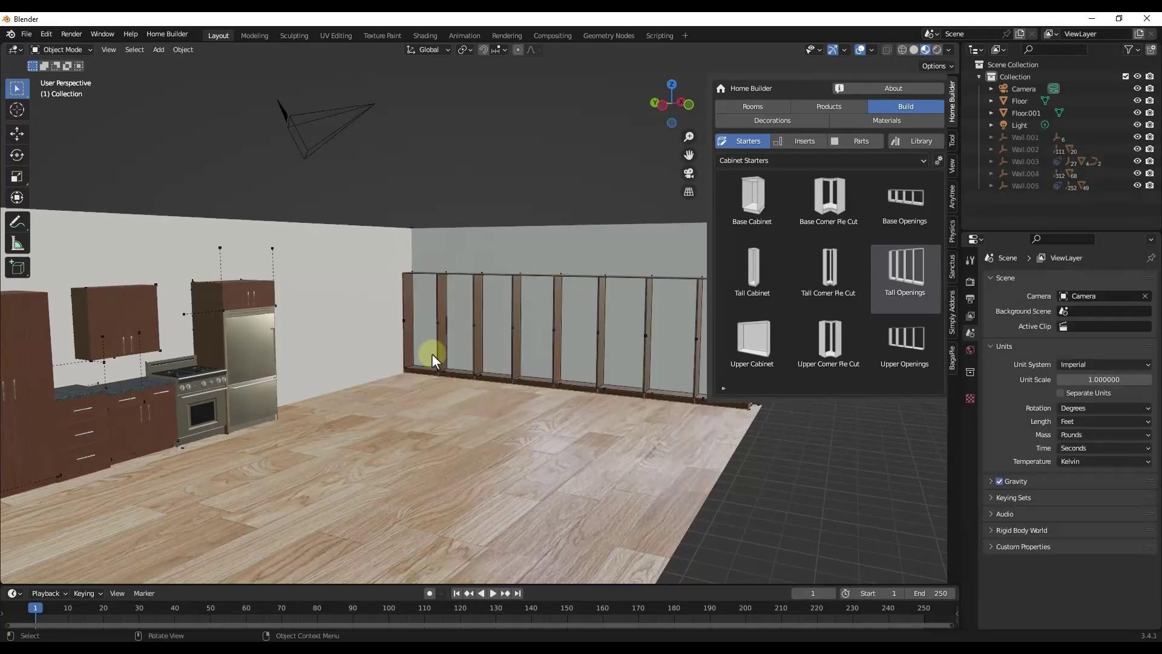
Insert Cubbies at the base of the fifth opening from the left and Adj Shelves in the seventh opening
{"action": "scroll", "coordinate": [532, 344], "scroll_direction": "down", "scroll_amount": 5}
{"action": "scroll", "coordinate": [558, 346], "scroll_direction": "up", "scroll_amount": 5}
{"action": "middle_click_drag", "start_coordinate": [558, 346], "coordinate": [553, 317]}
{"action": "scroll", "coordinate": [550, 342], "scroll_direction": "down", "scroll_amount": 5}
{"action": "scroll", "coordinate": [550, 333], "scroll_direction": "up", "scroll_amount": 7}
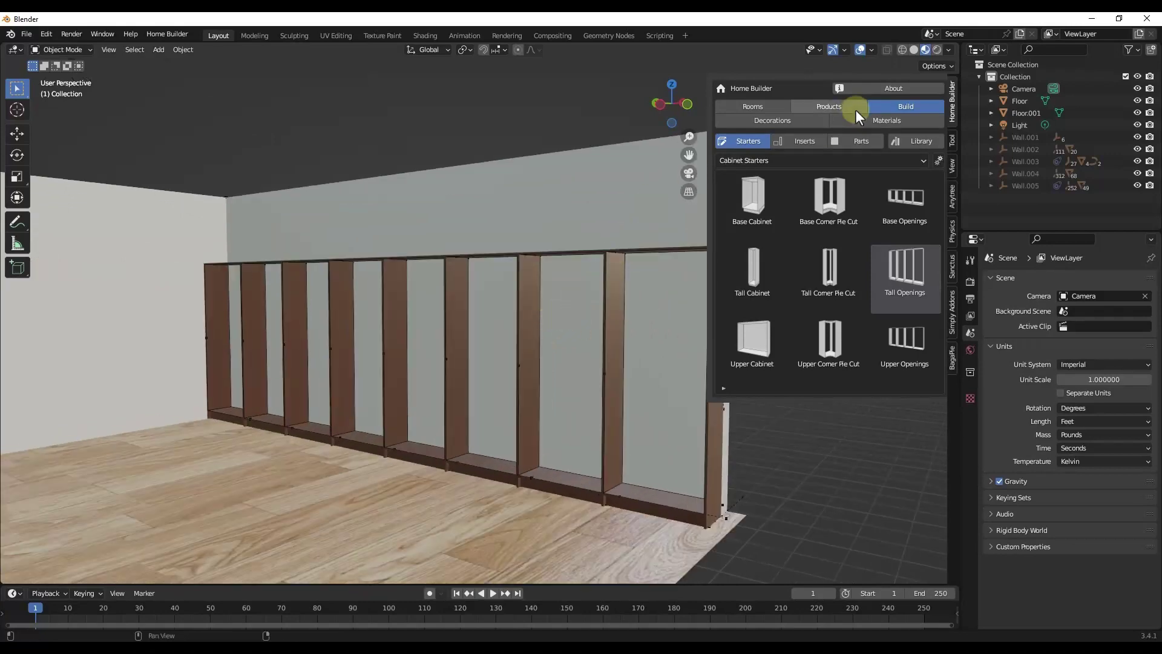
{"action": "left_click", "coordinate": [811, 141]}
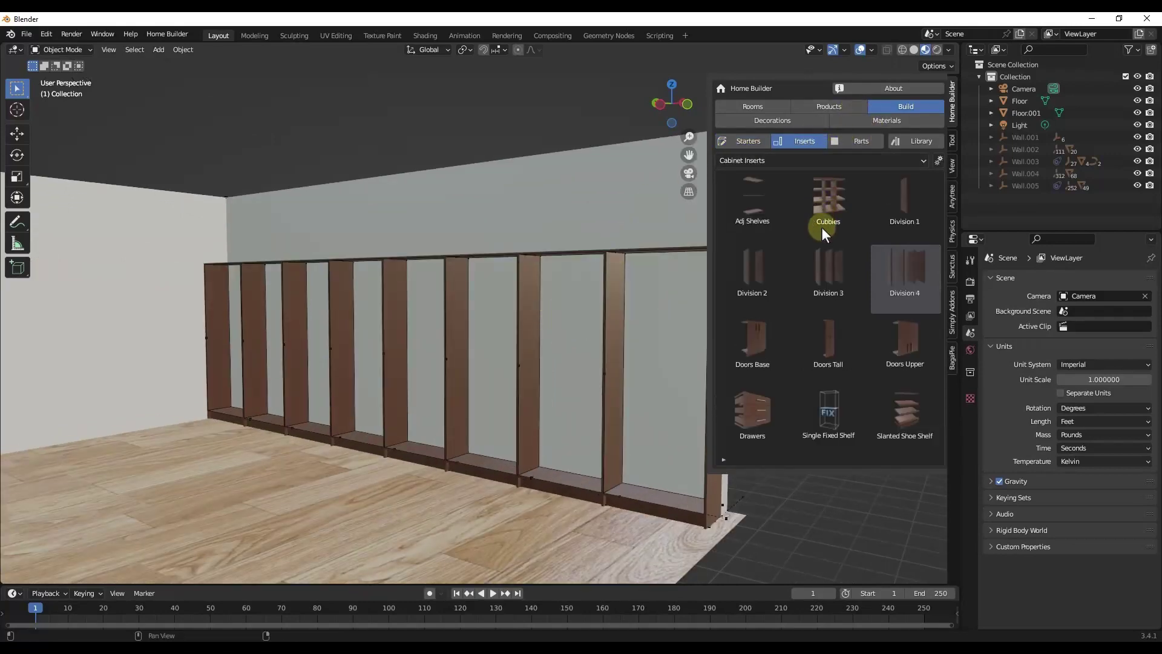
{"action": "left_click", "coordinate": [827, 202]}
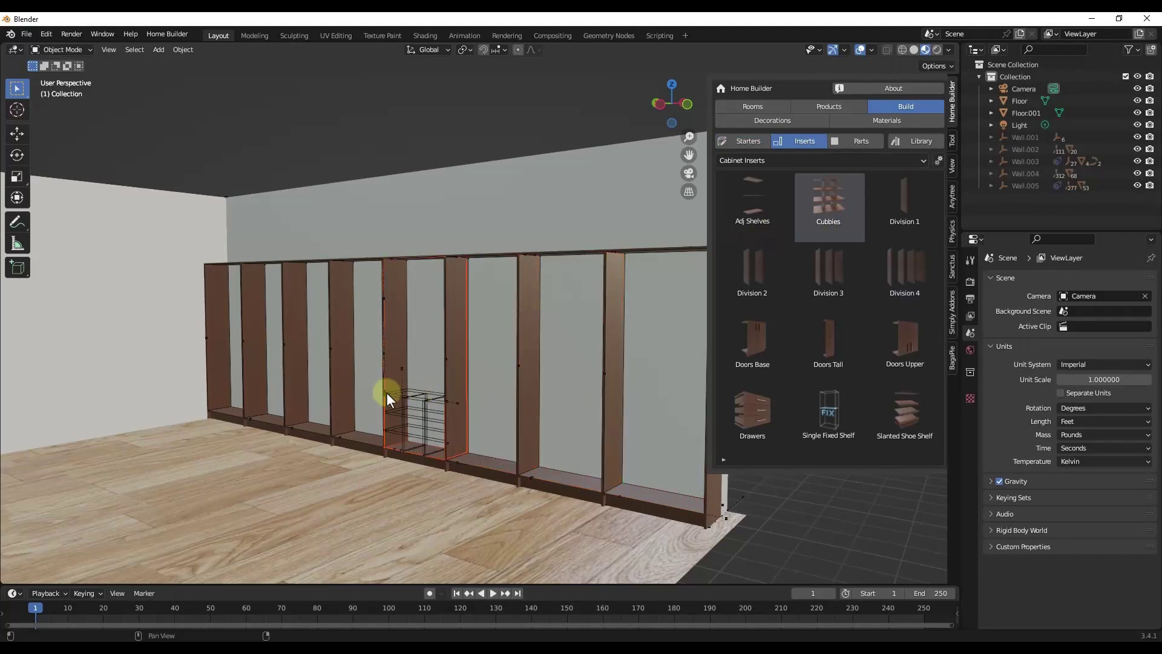
{"action": "left_click", "coordinate": [419, 402]}
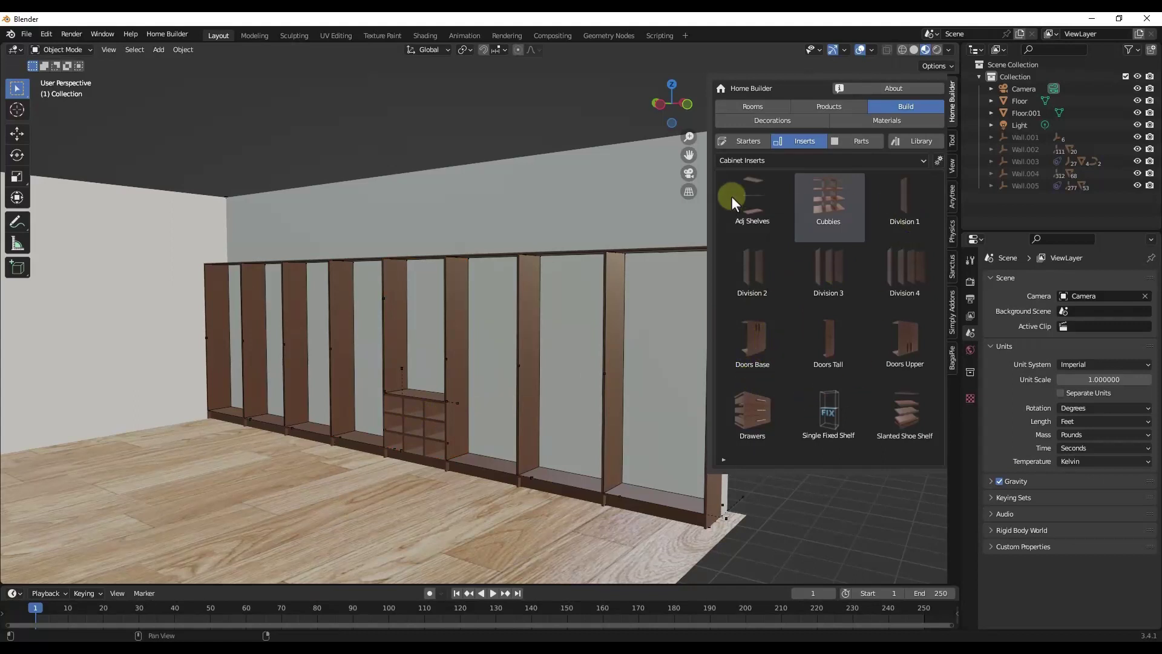
{"action": "left_click", "coordinate": [753, 203]}
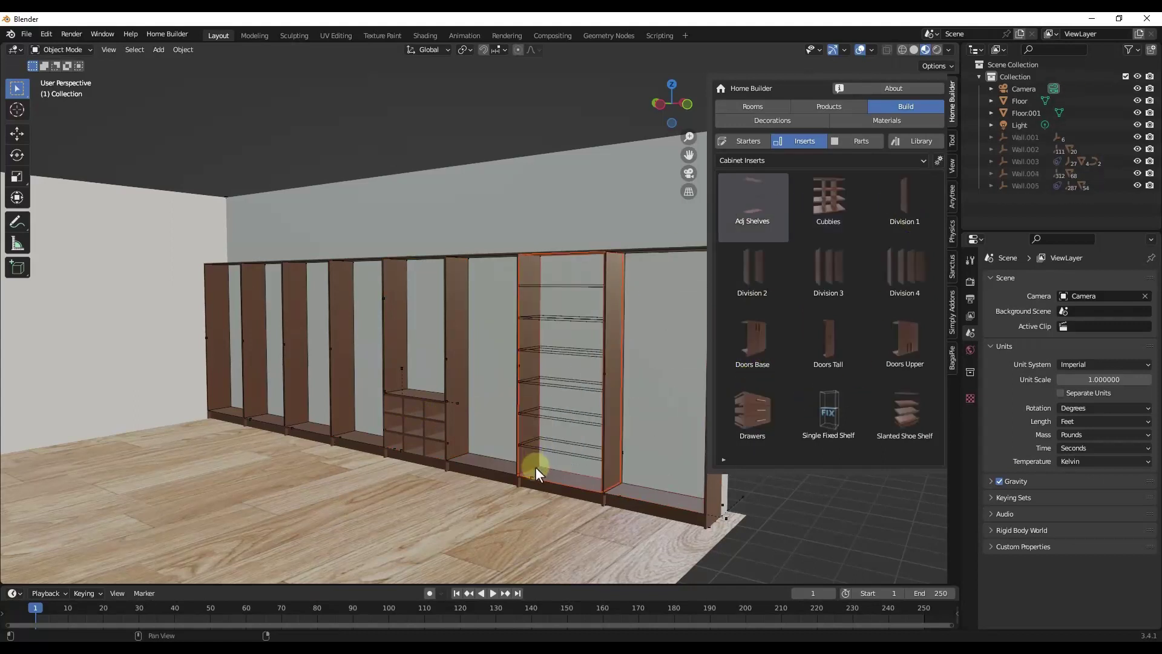
{"action": "left_click", "coordinate": [535, 467]}
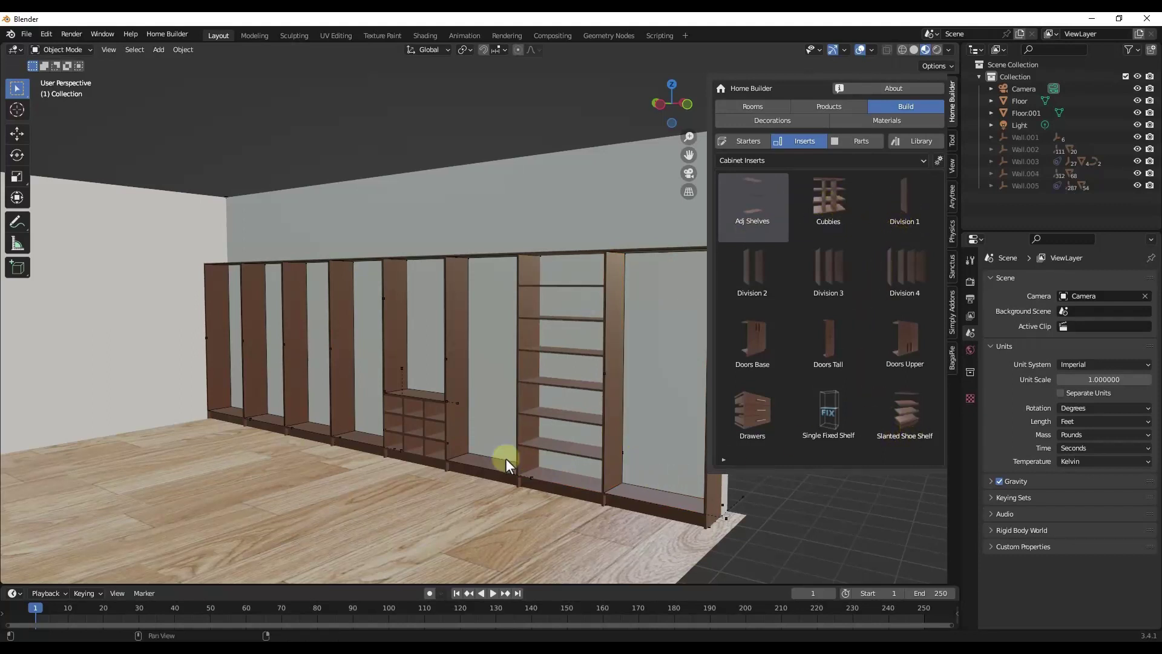
Insert a Slanted Shoe Shelf unit in the opening between the cubbies and the adjustable shelves
{"action": "scroll", "coordinate": [468, 394], "scroll_direction": "up", "scroll_amount": 5}
{"action": "mouse_move", "coordinate": [480, 314]}
{"action": "middle_mouse_down"}
{"action": "mouse_move", "coordinate": [505, 319]}
{"action": "mouse_move", "coordinate": [482, 318]}
{"action": "mouse_move", "coordinate": [495, 311]}
{"action": "middle_mouse_up"}
{"action": "right_click", "coordinate": [490, 309]}
{"action": "left_click", "coordinate": [400, 278]}
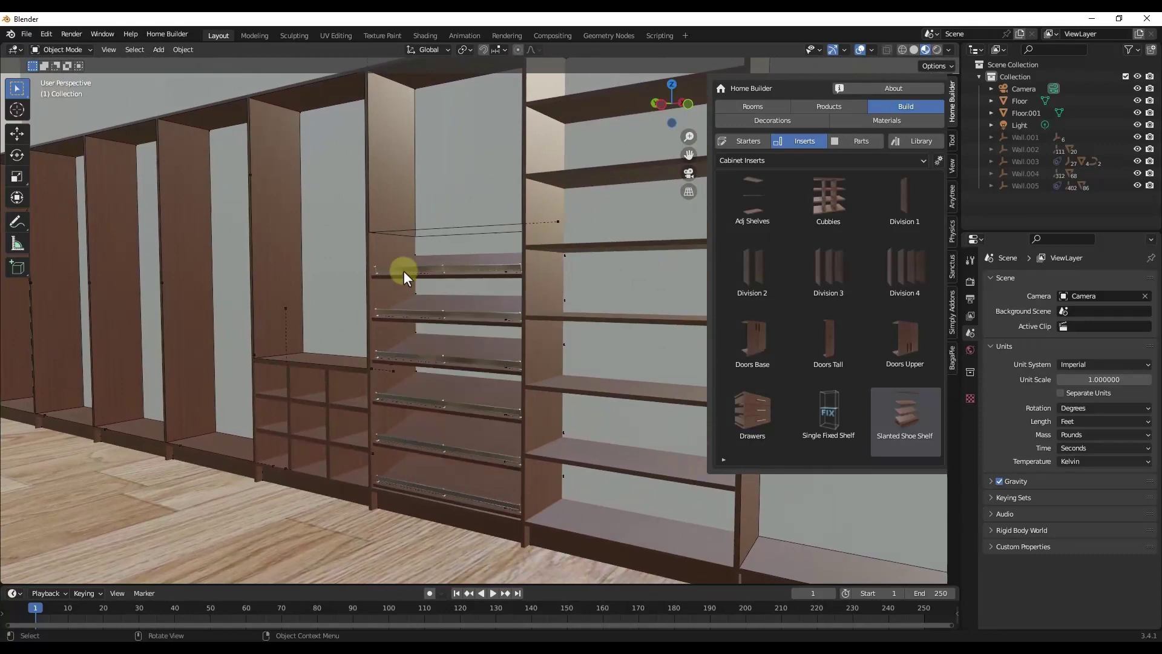
Set the slanted shoe shelf insert's shelf quantity to 9
{"action": "left_click", "coordinate": [403, 271]}
{"action": "right_click", "coordinate": [426, 275]}
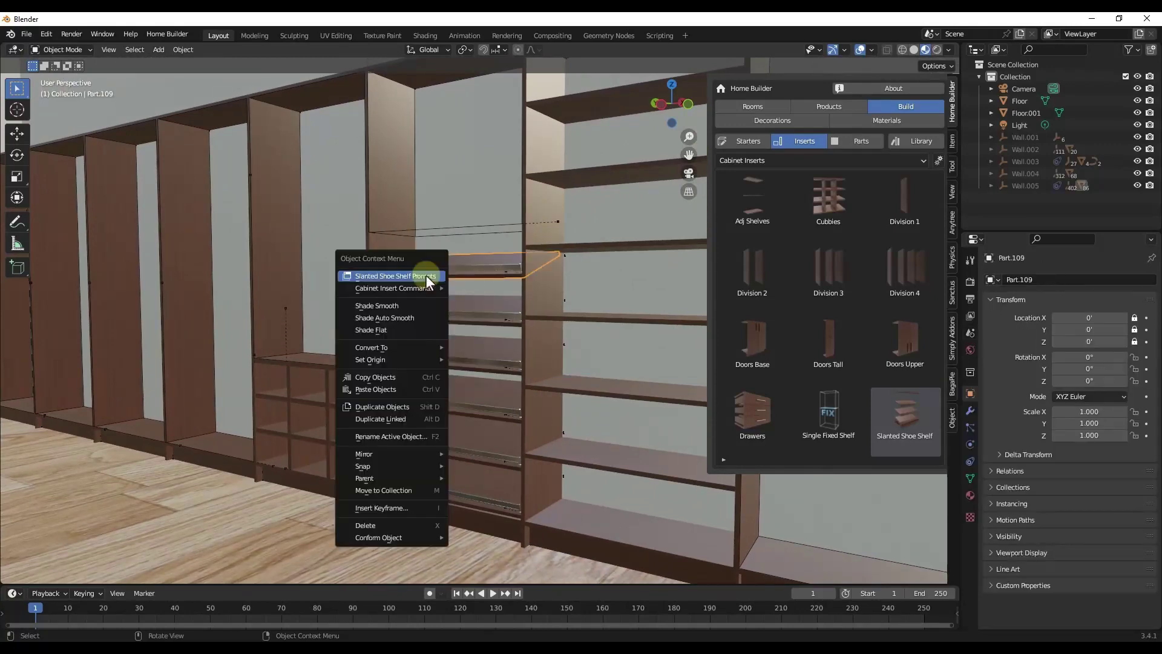
{"action": "left_click", "coordinate": [426, 276]}
{"action": "left_click_drag", "start_coordinate": [459, 275], "coordinate": [693, 188]}
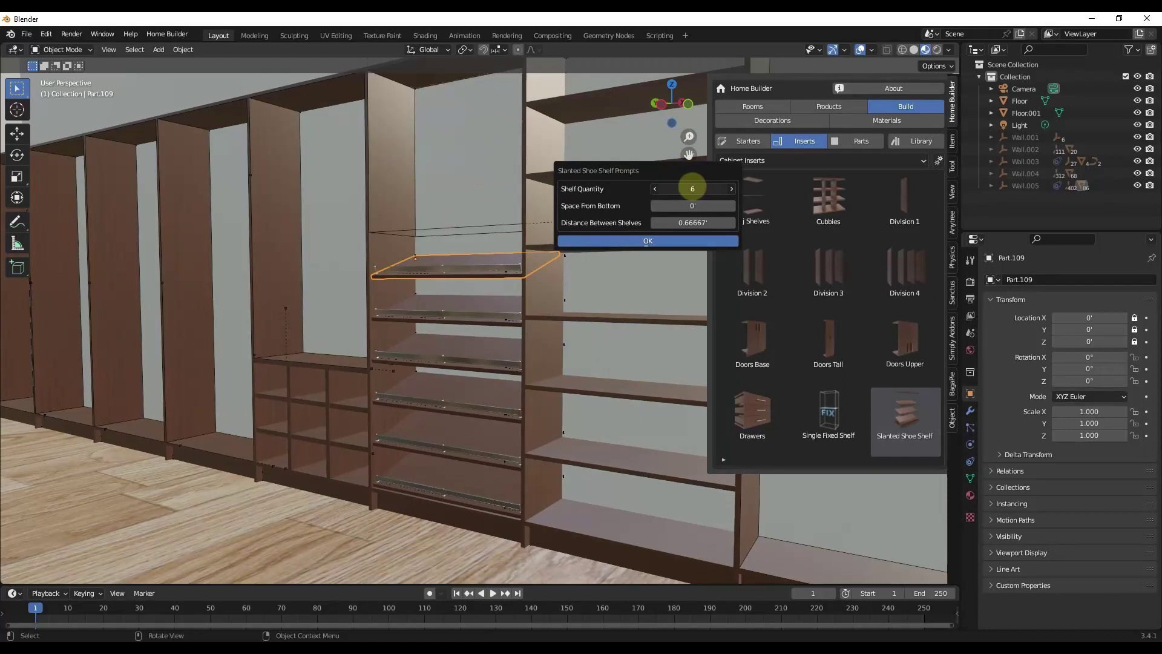
{"action": "left_click", "coordinate": [730, 189]}
{"action": "left_click", "coordinate": [731, 189]}
{"action": "left_click", "coordinate": [731, 189]}
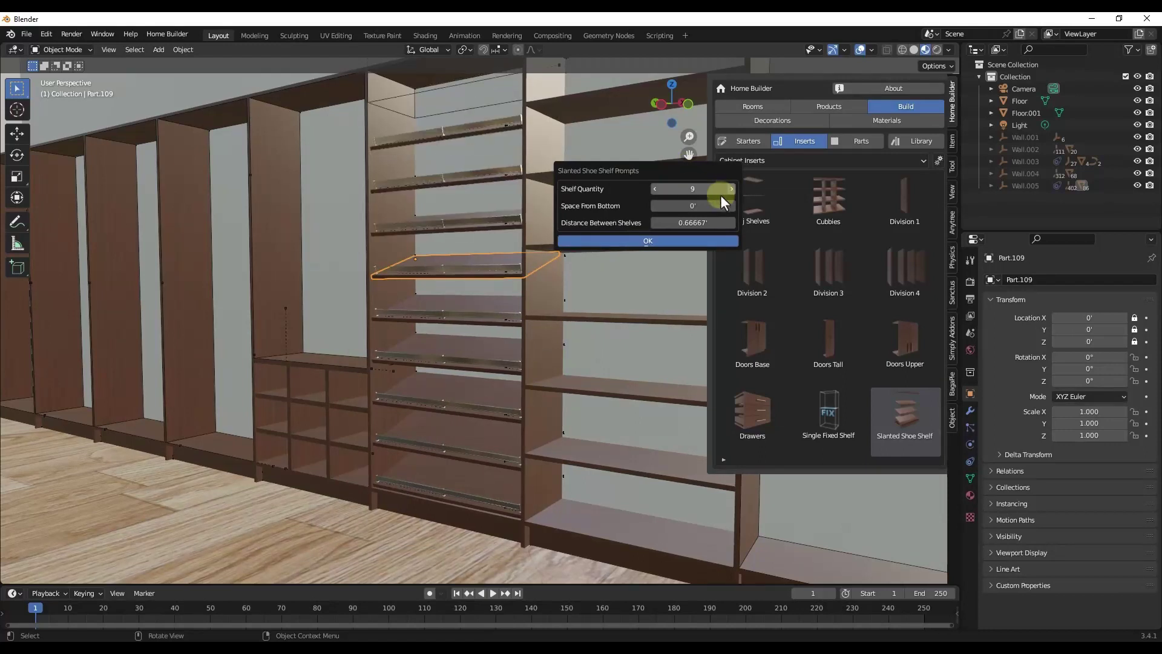
Set the distance between the slanted shoe shelves to 0.75 feet and accept the insert's settings
{"action": "left_click_drag", "start_coordinate": [696, 220], "coordinate": [697, 224]}
{"action": "left_click", "coordinate": [696, 223]}
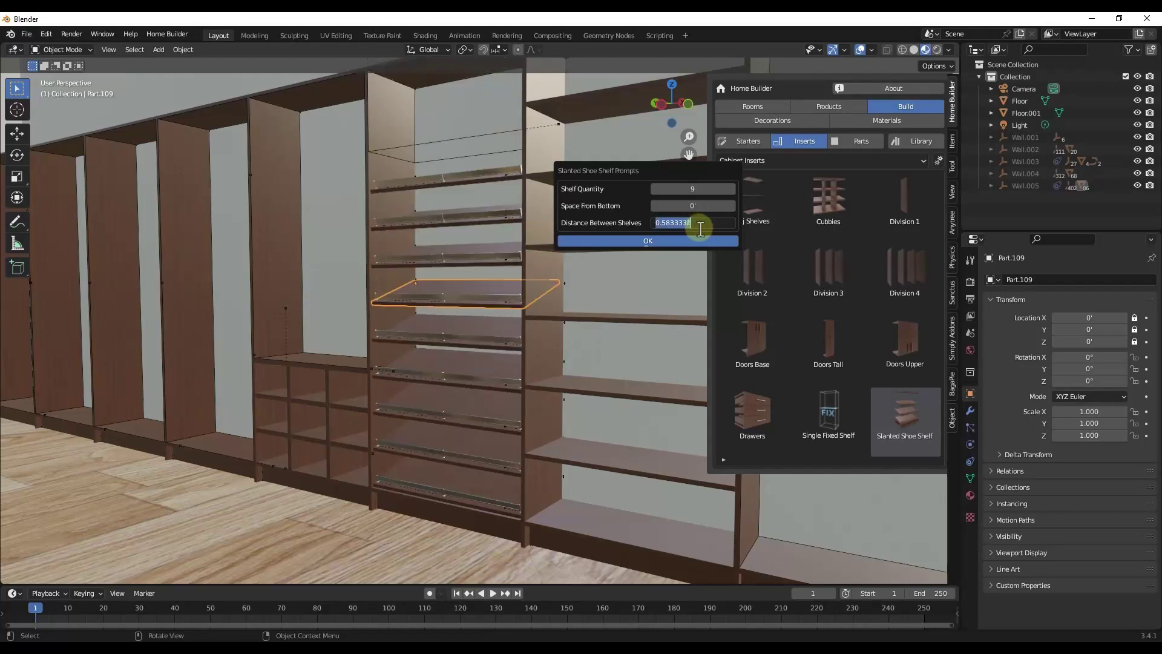
{"action": "type", "text": "0.75"}
{"action": "key", "text": "Return"}
{"action": "left_click", "coordinate": [635, 241]}
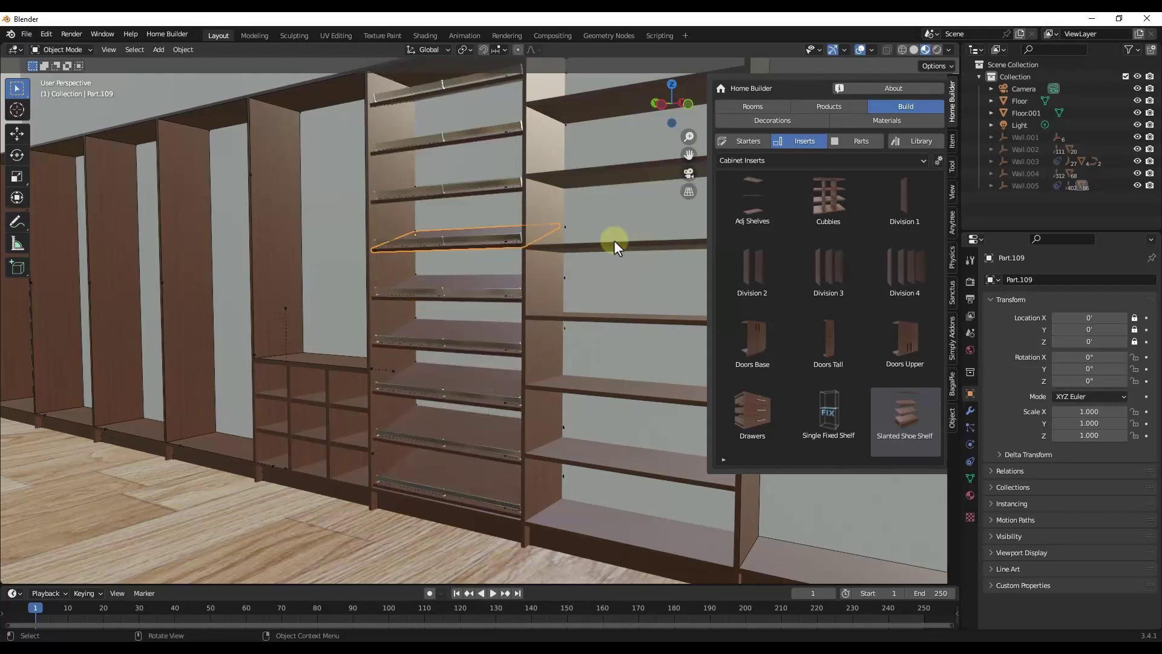
{"action": "scroll", "coordinate": [438, 302], "scroll_direction": "down", "scroll_amount": 3}
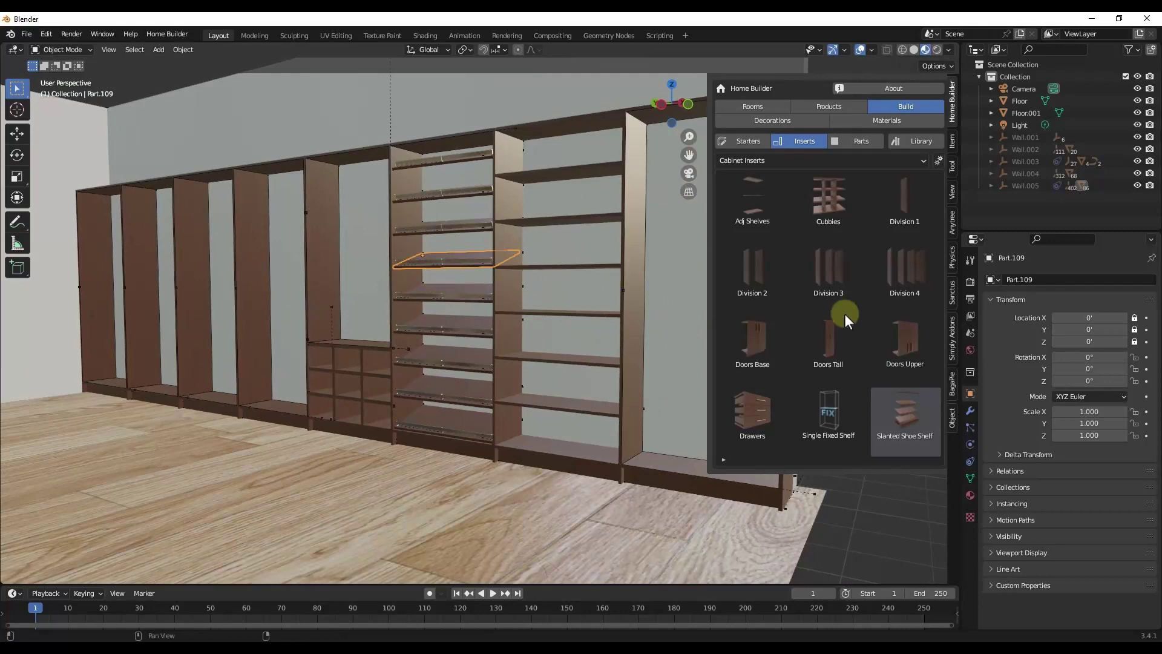
{"action": "middle_click_drag", "start_coordinate": [722, 401], "coordinate": [407, 289]}
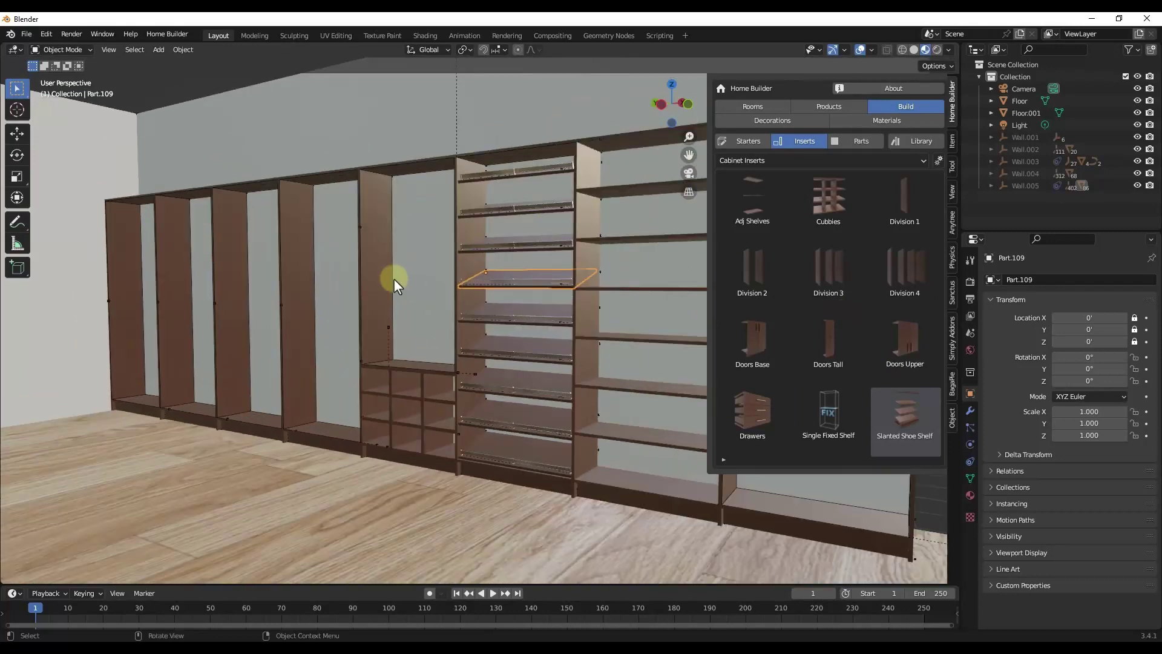
{"action": "scroll", "coordinate": [394, 279], "scroll_direction": "up", "scroll_amount": 2}
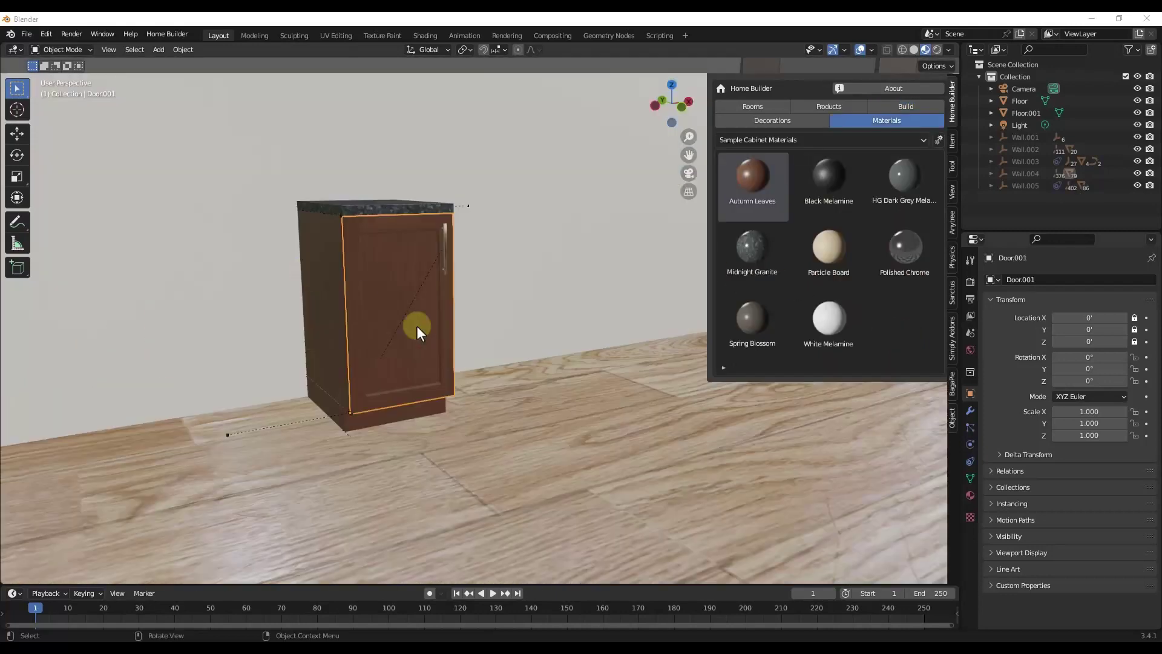
Look over the kitchen cabinets and the Default Room Materials library, then return to the Sample Cabinet Materials
{"action": "scroll", "coordinate": [599, 255], "scroll_direction": "down", "scroll_amount": 5}
{"action": "scroll", "coordinate": [394, 185], "scroll_direction": "up", "scroll_amount": 4}
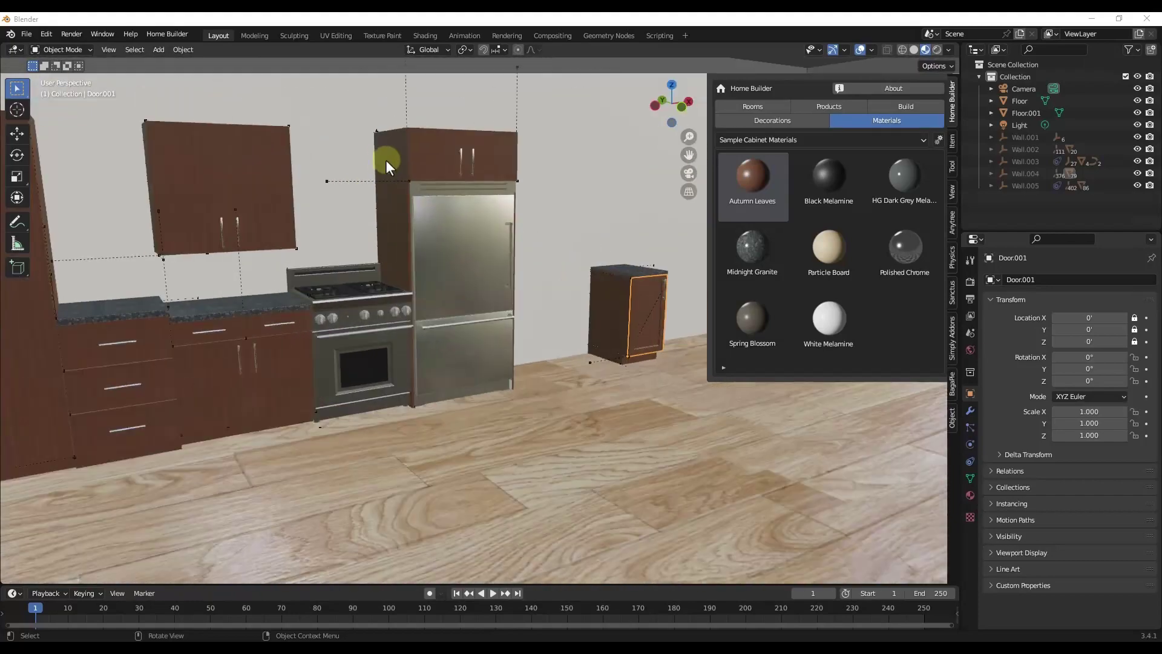
{"action": "middle_click_drag", "start_coordinate": [433, 147], "coordinate": [210, 166]}
{"action": "scroll", "coordinate": [210, 166], "scroll_direction": "down", "scroll_amount": 4}
{"action": "scroll", "coordinate": [391, 158], "scroll_direction": "up", "scroll_amount": 3}
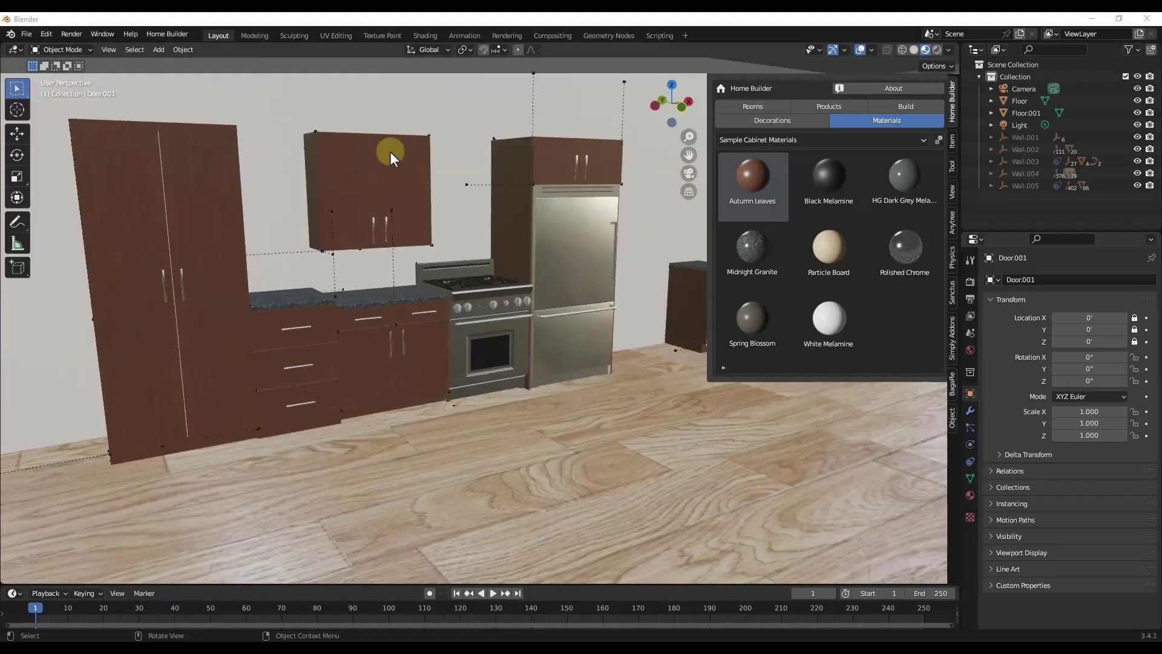
{"action": "left_click", "coordinate": [797, 119]}
{"action": "left_click", "coordinate": [874, 122]}
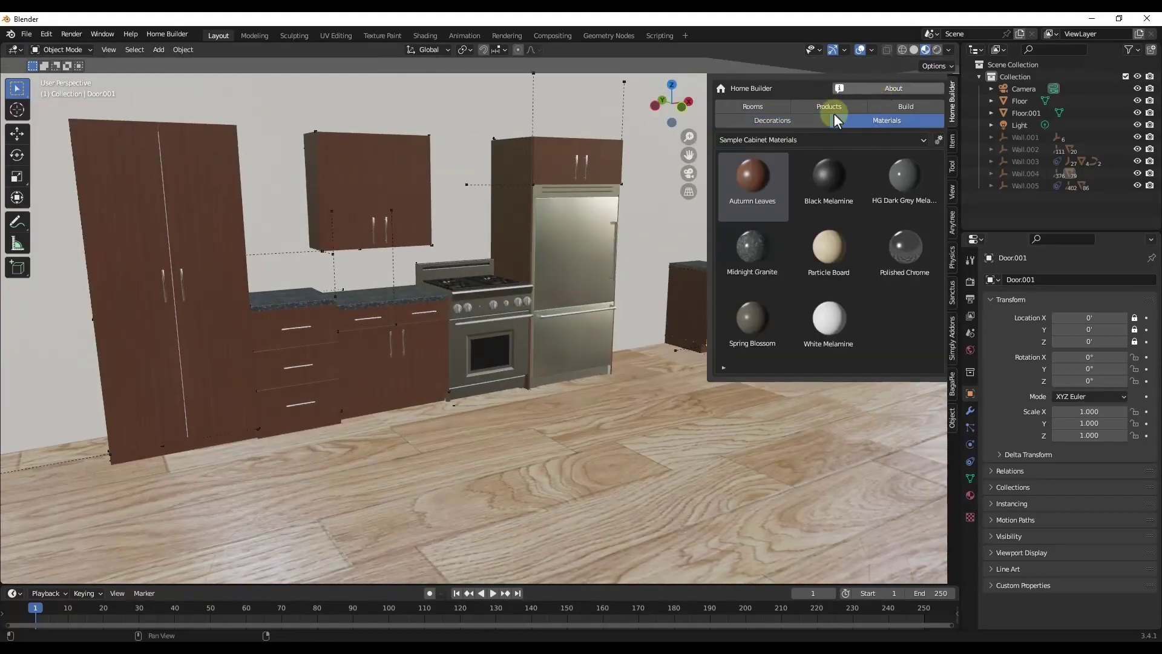
{"action": "left_click", "coordinate": [810, 138]}
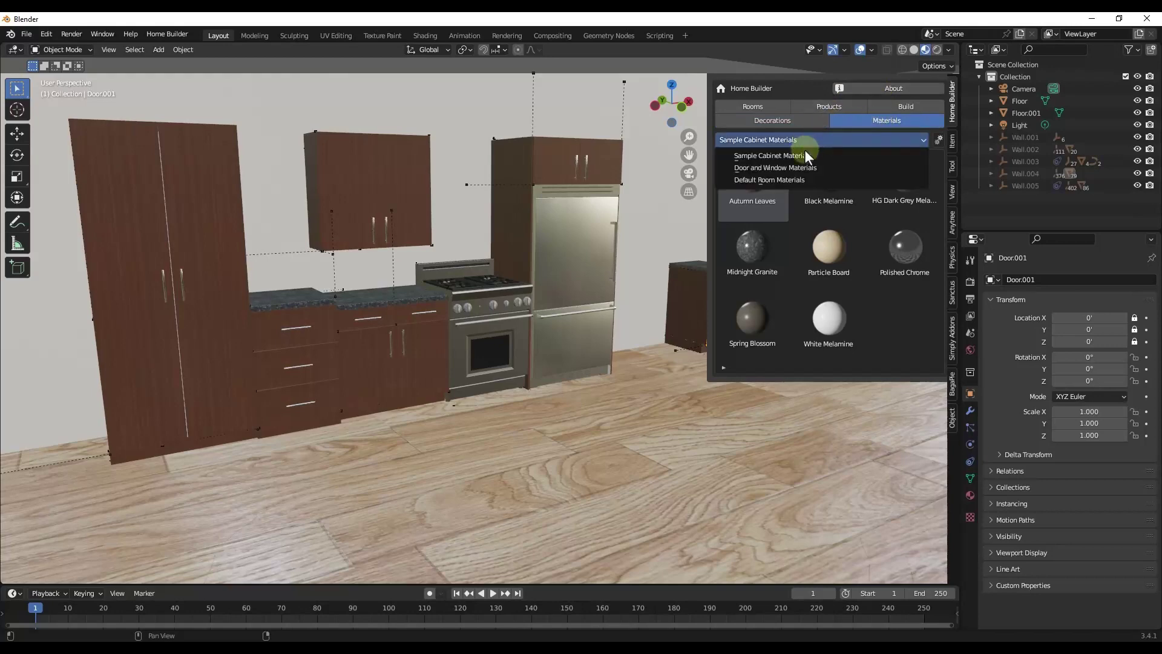
{"action": "left_click", "coordinate": [796, 177]}
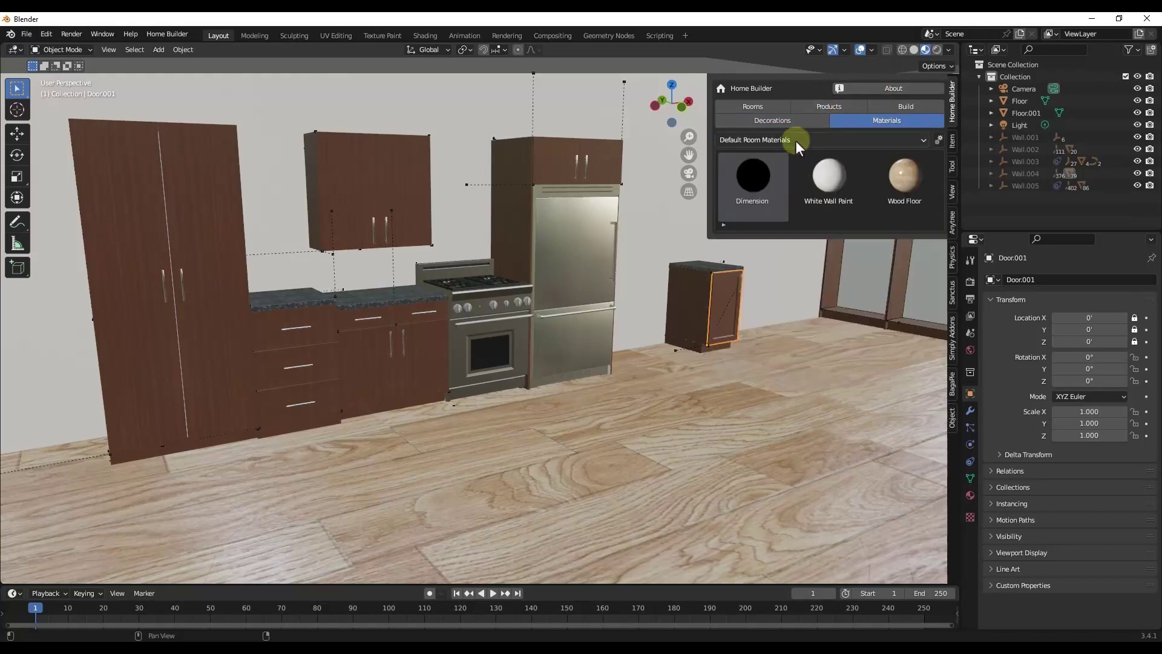
{"action": "left_click", "coordinate": [792, 136]}
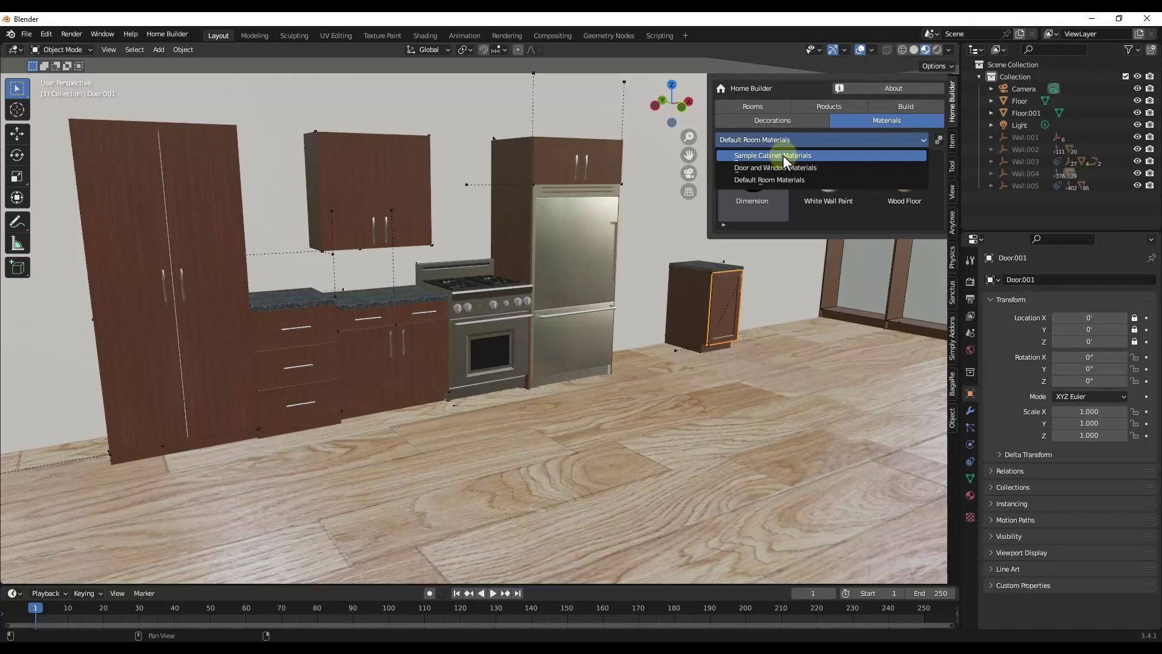
{"action": "left_click", "coordinate": [783, 155]}
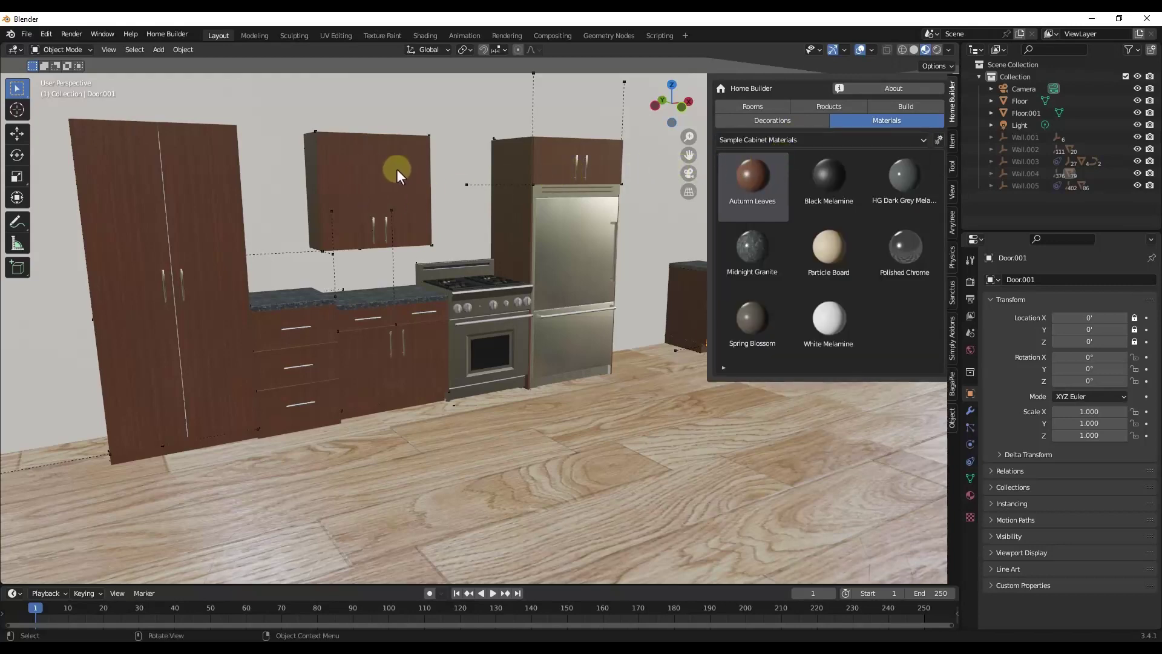
Assign White Melamine to all cabinet door surfaces and door edges, starting from the wall cabinet's door, and accept the assignment
{"action": "left_click", "coordinate": [834, 322]}
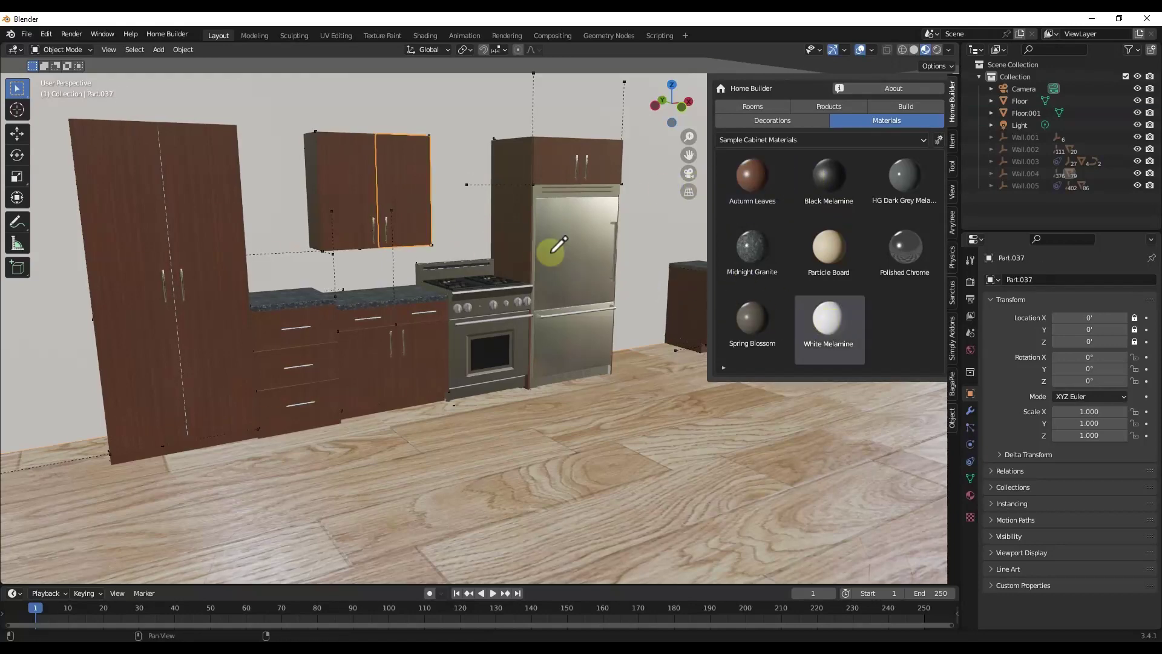
{"action": "left_click", "coordinate": [343, 186]}
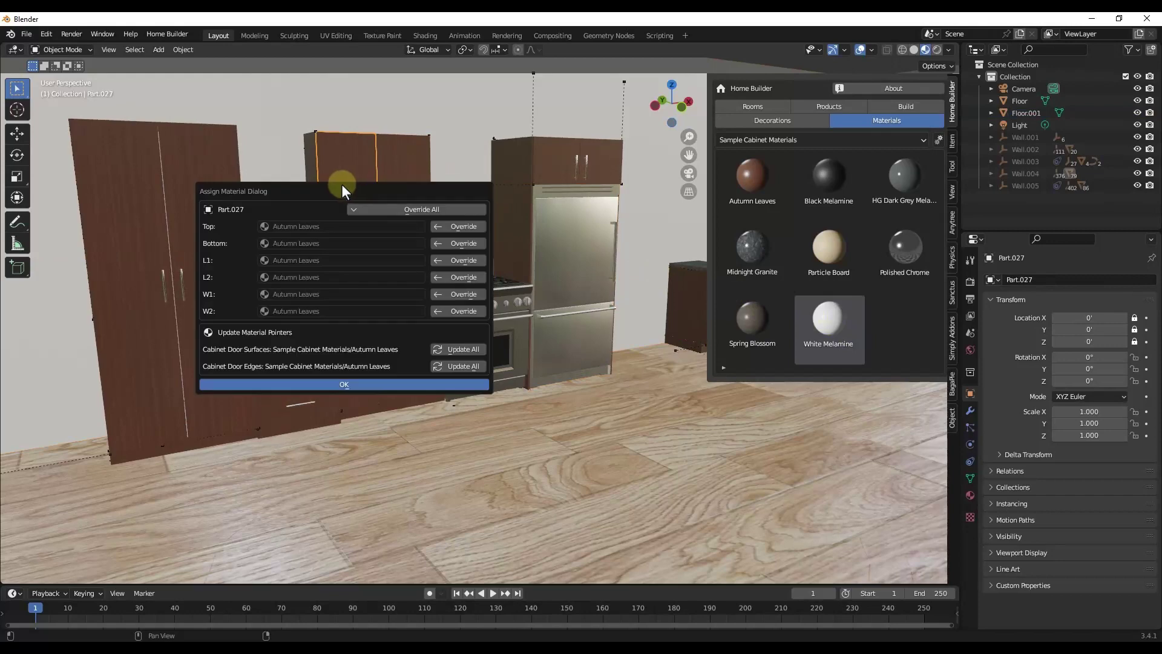
{"action": "left_click_drag", "start_coordinate": [350, 189], "coordinate": [768, 121]}
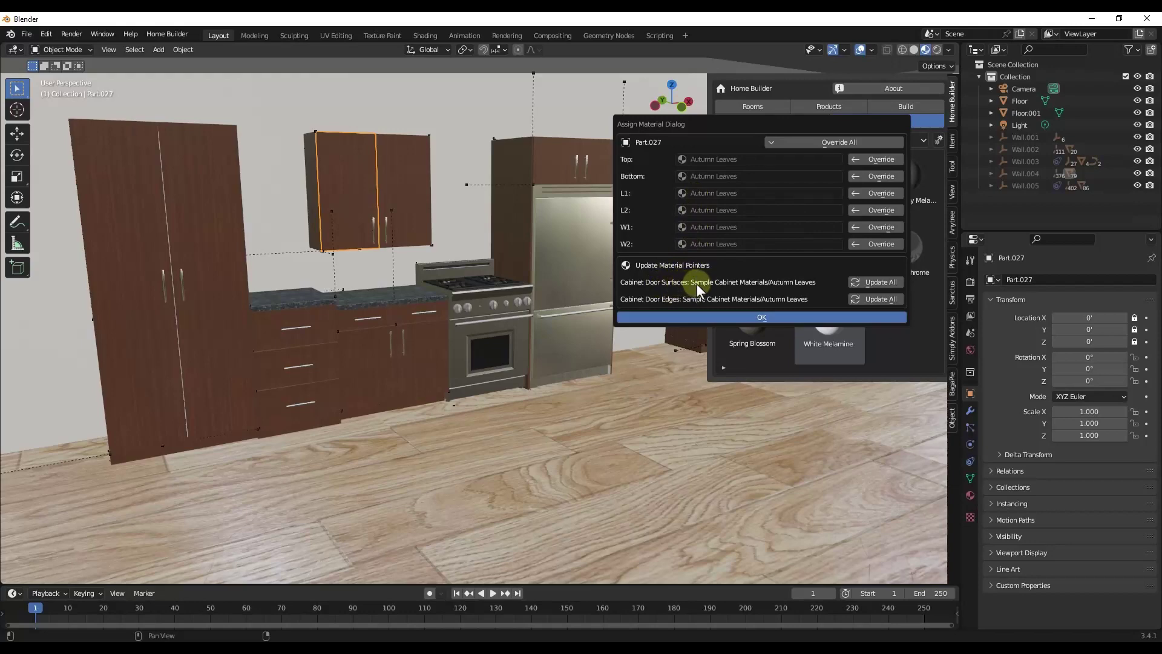
{"action": "left_click", "coordinate": [858, 283]}
{"action": "left_click", "coordinate": [873, 299]}
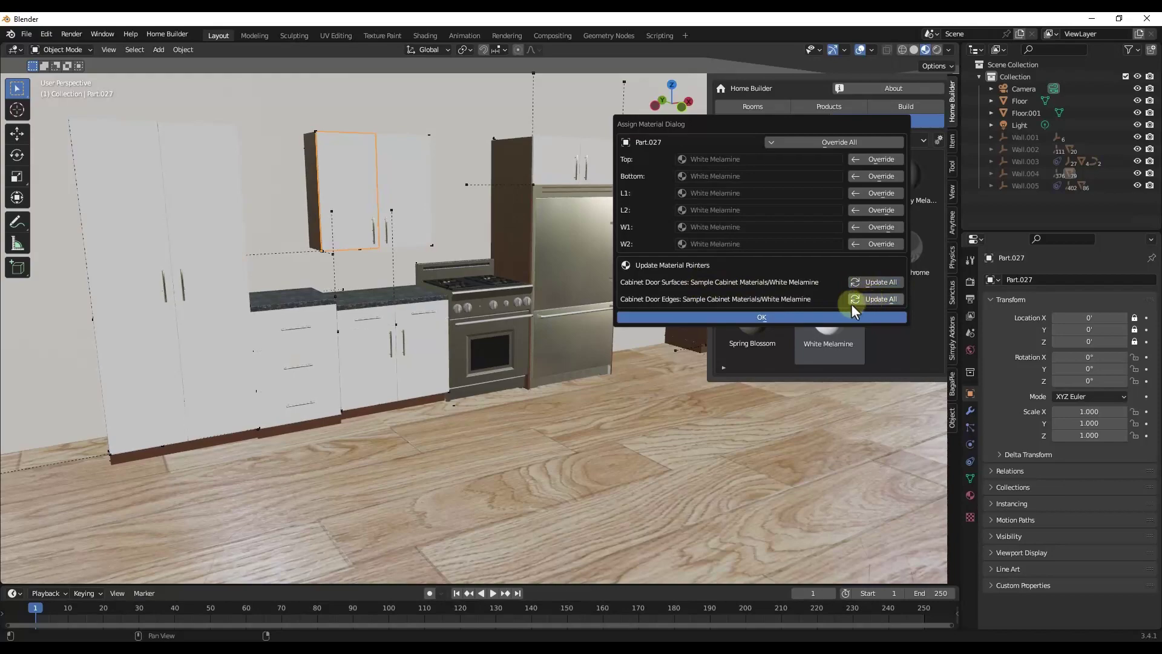
{"action": "left_click", "coordinate": [779, 318]}
Assign White Melamine to all exposed cabinet surfaces and edges through the side panel of the refrigerator cabinet, and accept the assignment
{"action": "middle_click_drag", "start_coordinate": [356, 252], "coordinate": [383, 242]}
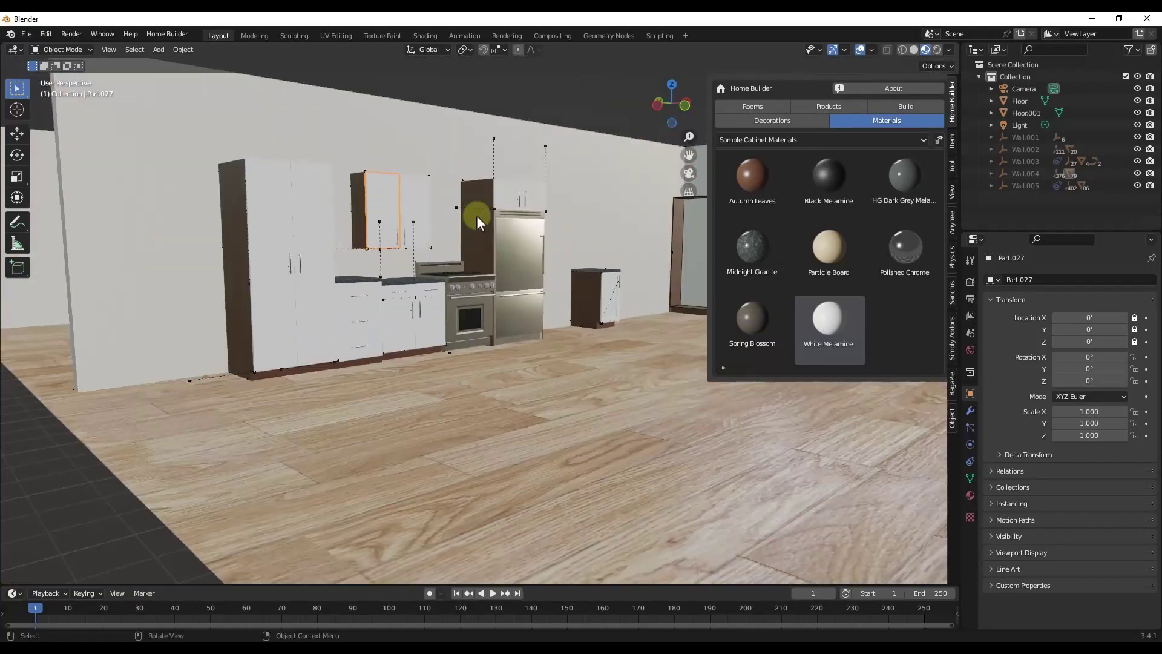
{"action": "scroll", "coordinate": [477, 216], "scroll_direction": "up", "scroll_amount": 2}
{"action": "left_click_drag", "start_coordinate": [848, 336], "coordinate": [751, 166]}
{"action": "left_click", "coordinate": [819, 347]}
{"action": "left_click", "coordinate": [826, 361]}
{"action": "left_click", "coordinate": [757, 384]}
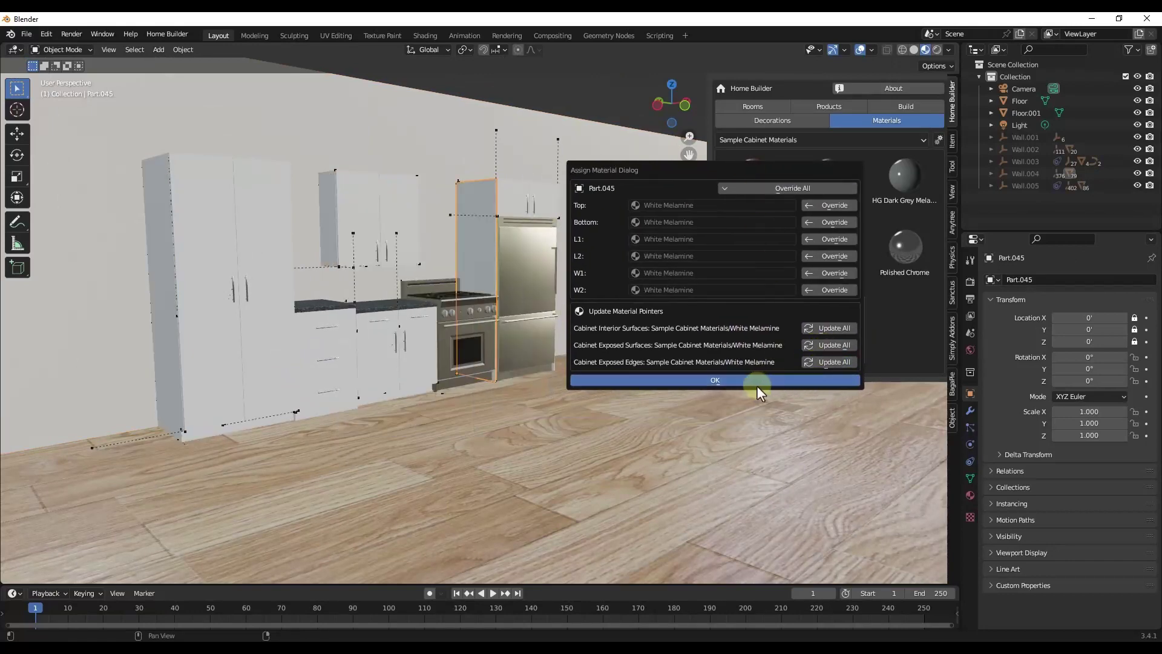
Assign Black Melamine to all cabinet interior surfaces and exposed surfaces through the refrigerator cabinet's side panel
{"action": "middle_click_drag", "start_coordinate": [730, 381], "coordinate": [537, 308]}
{"action": "scroll", "coordinate": [367, 228], "scroll_direction": "up", "scroll_amount": 2}
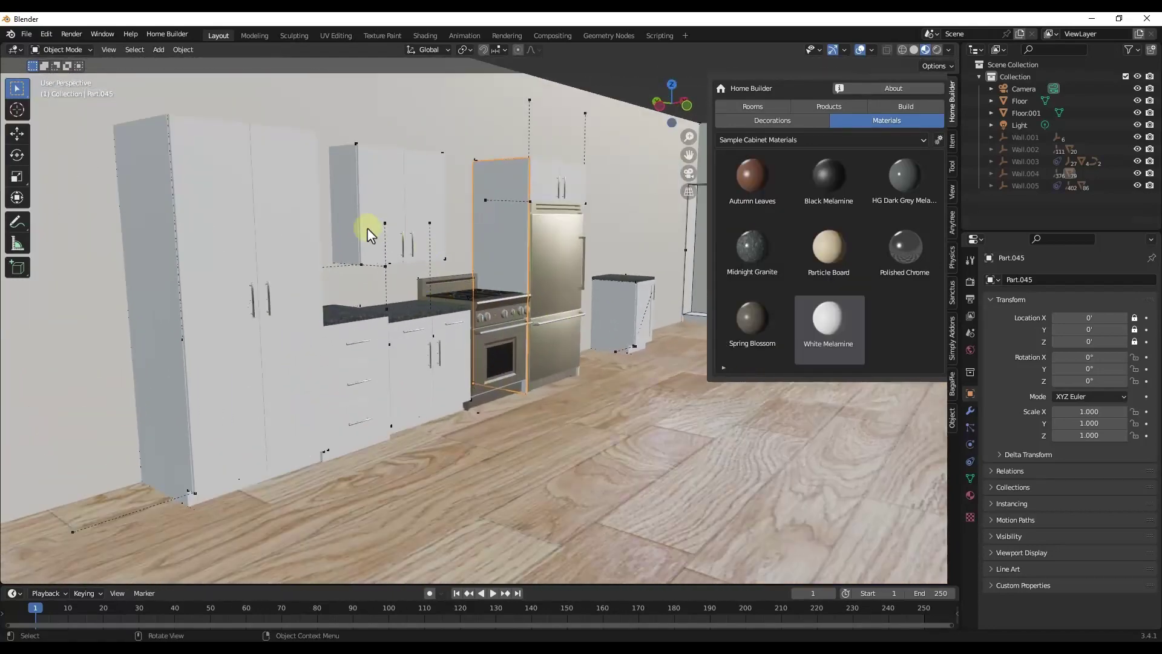
{"action": "scroll", "coordinate": [367, 228], "scroll_direction": "up", "scroll_amount": 1}
{"action": "left_click", "coordinate": [829, 179]}
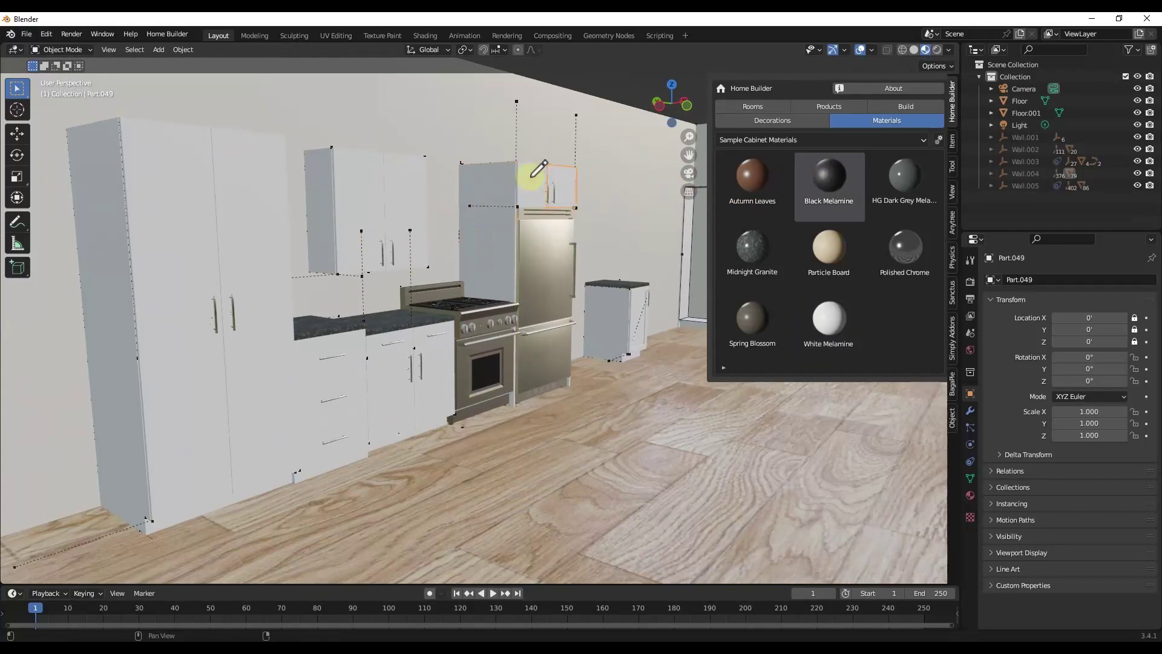
{"action": "left_click", "coordinate": [488, 182]}
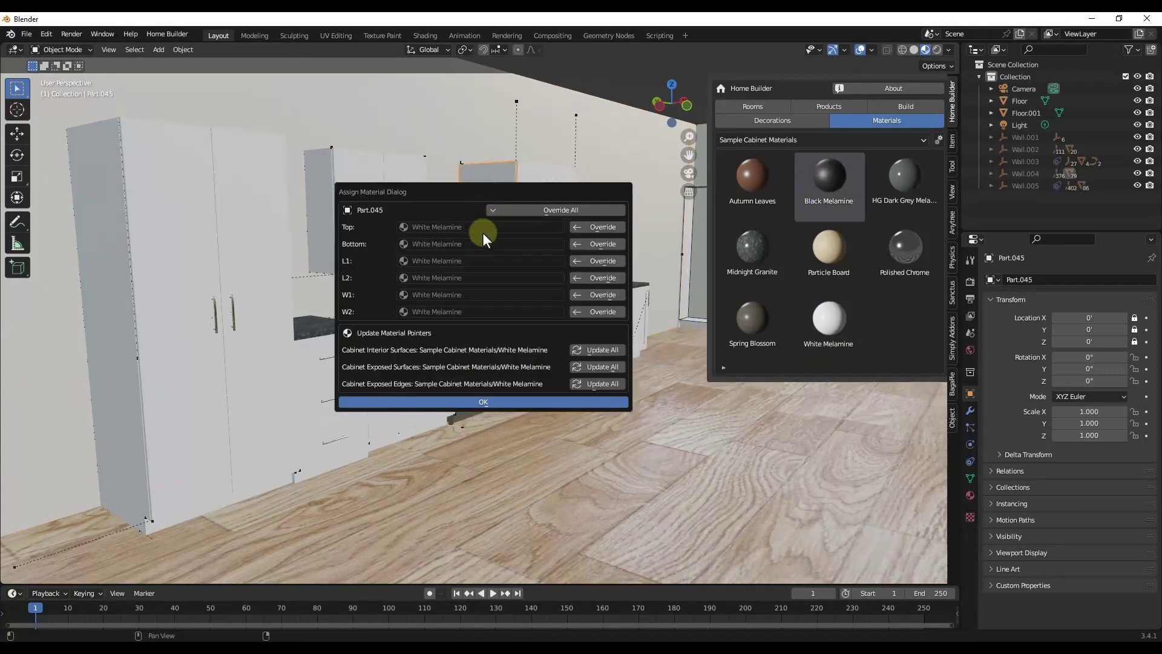
{"action": "left_click", "coordinate": [597, 351]}
{"action": "left_click", "coordinate": [594, 367]}
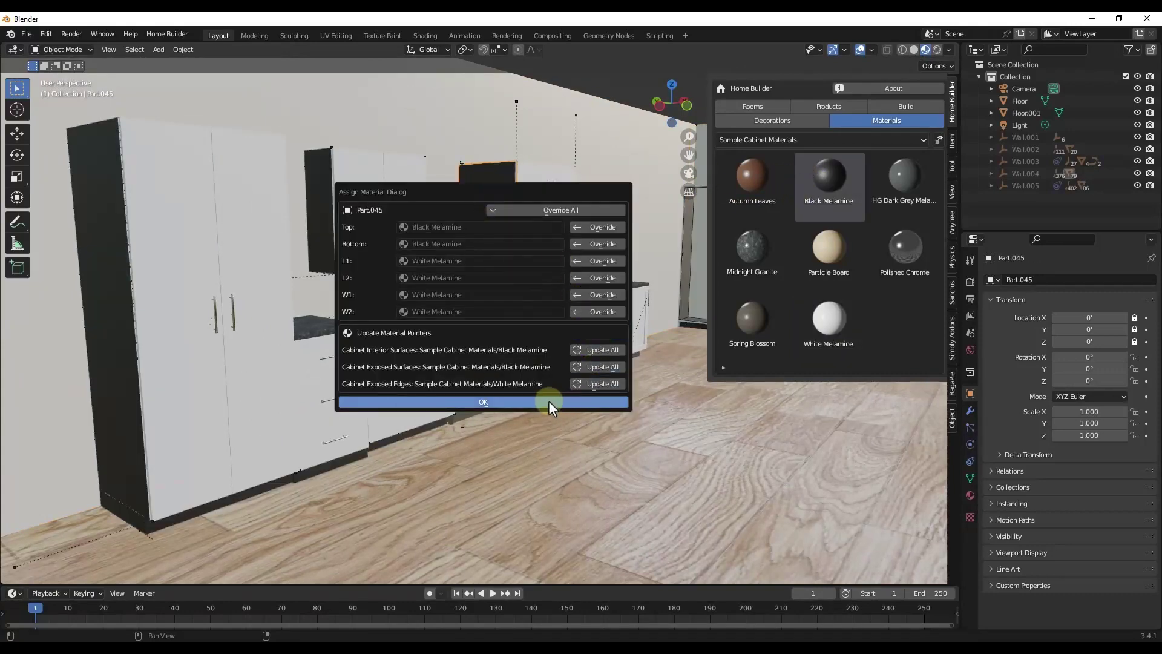